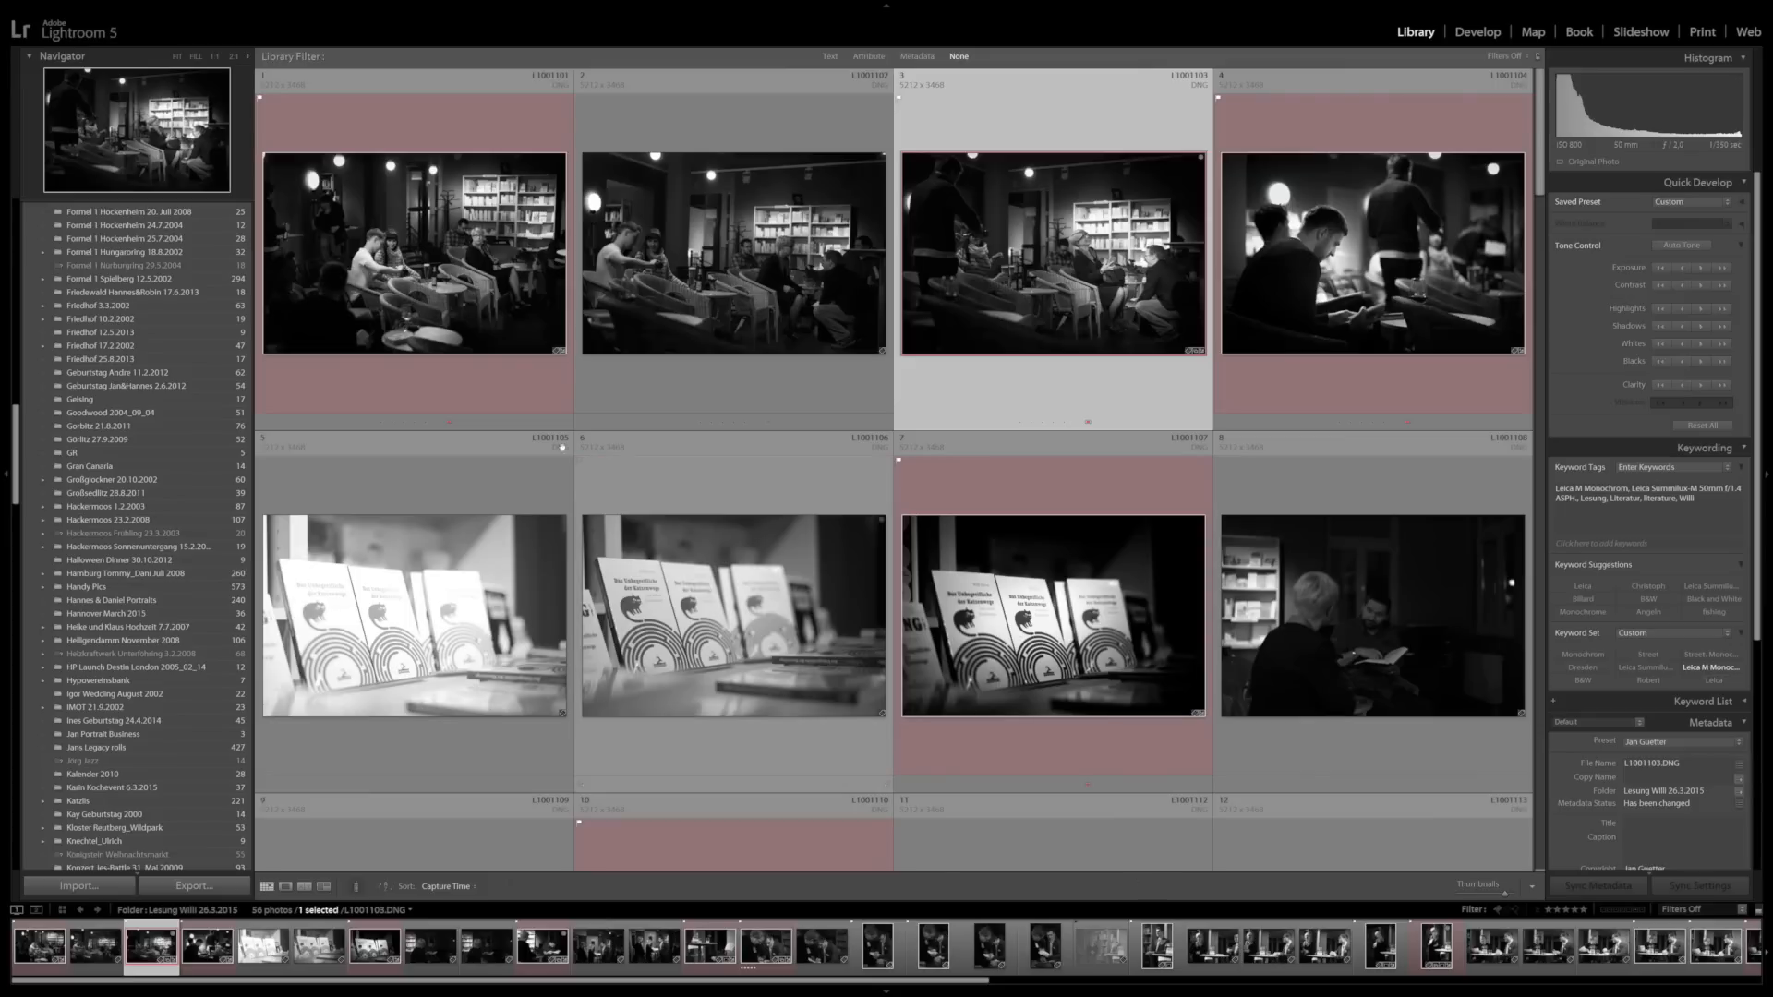
View the first photo in Loupe view and in the Develop module, returning to the Library grid after each
click(446, 273)
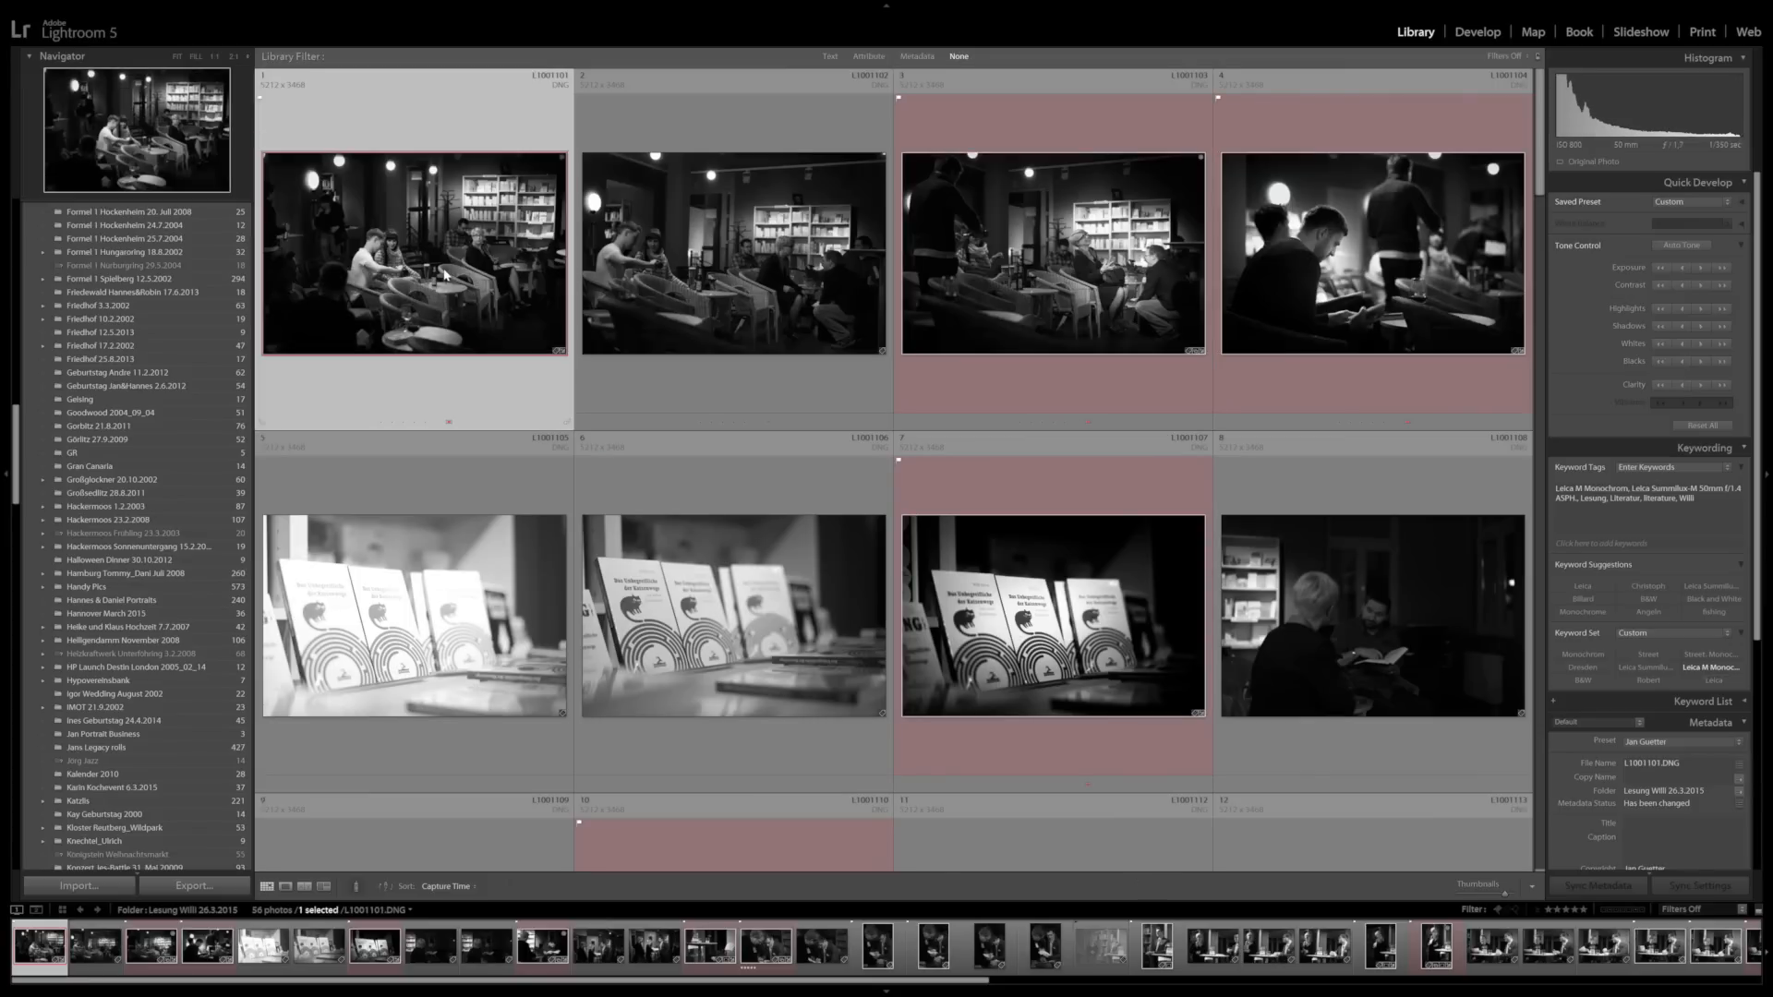
double_click(446, 273)
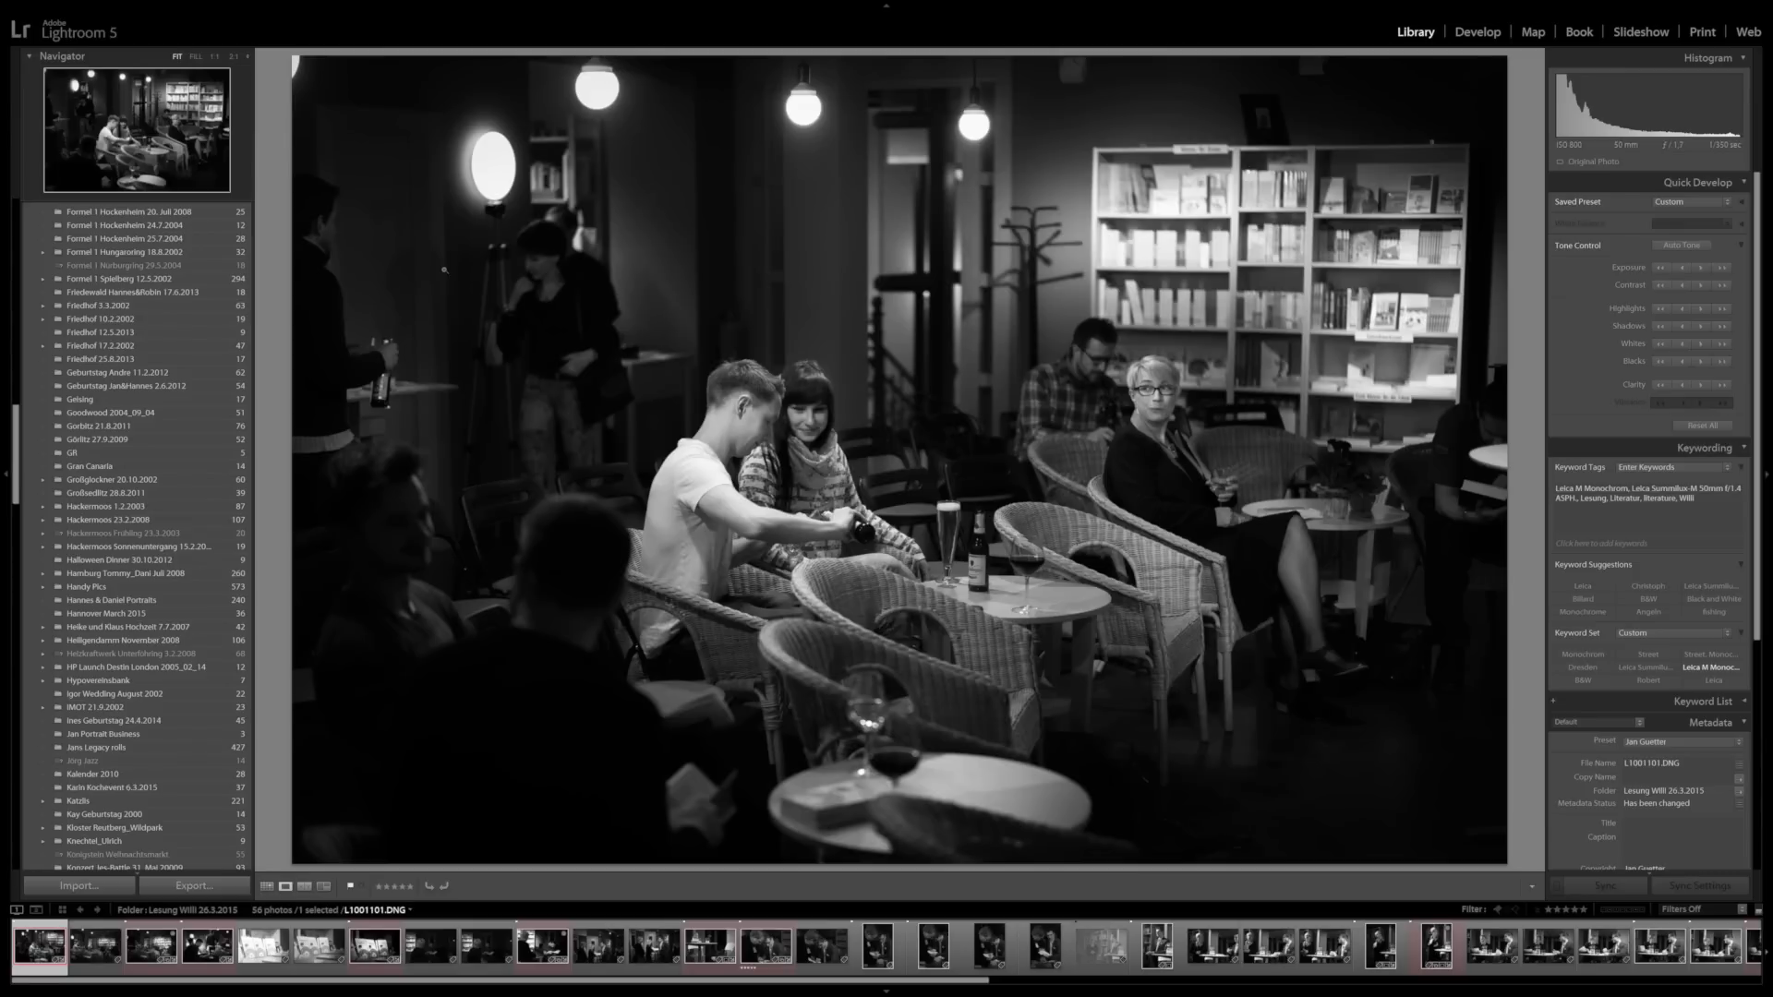
double_click(444, 269)
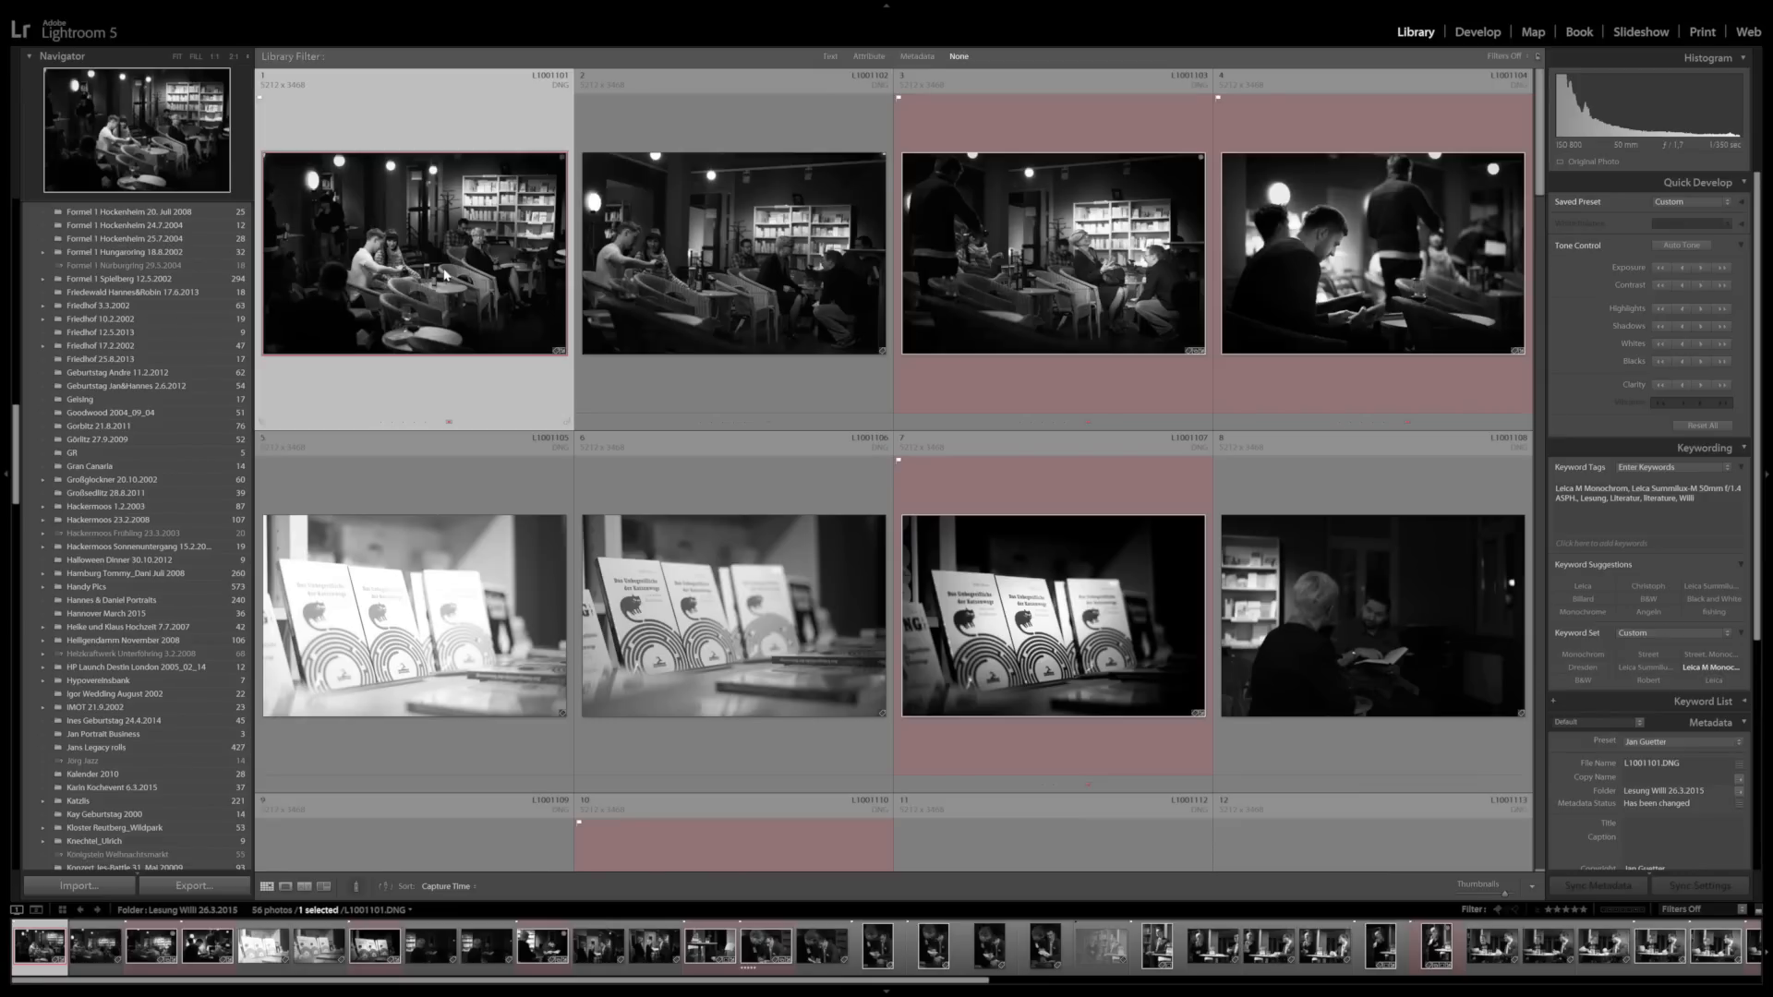
key(d)
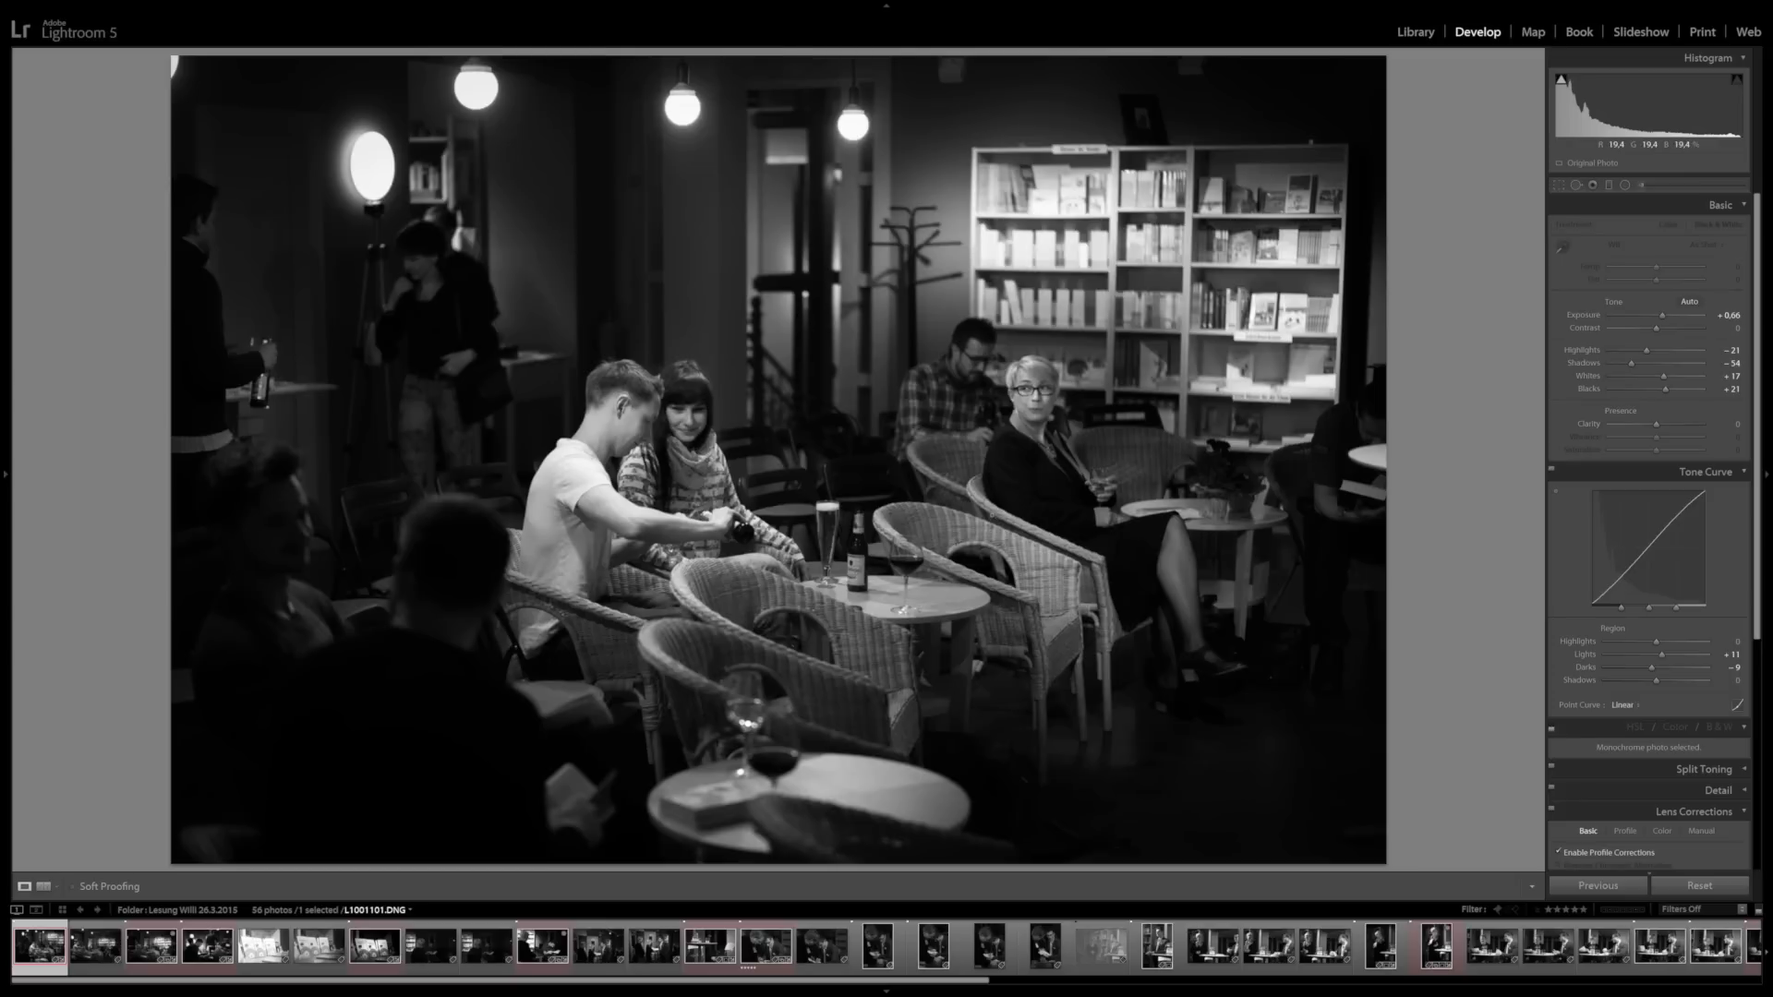
key(g)
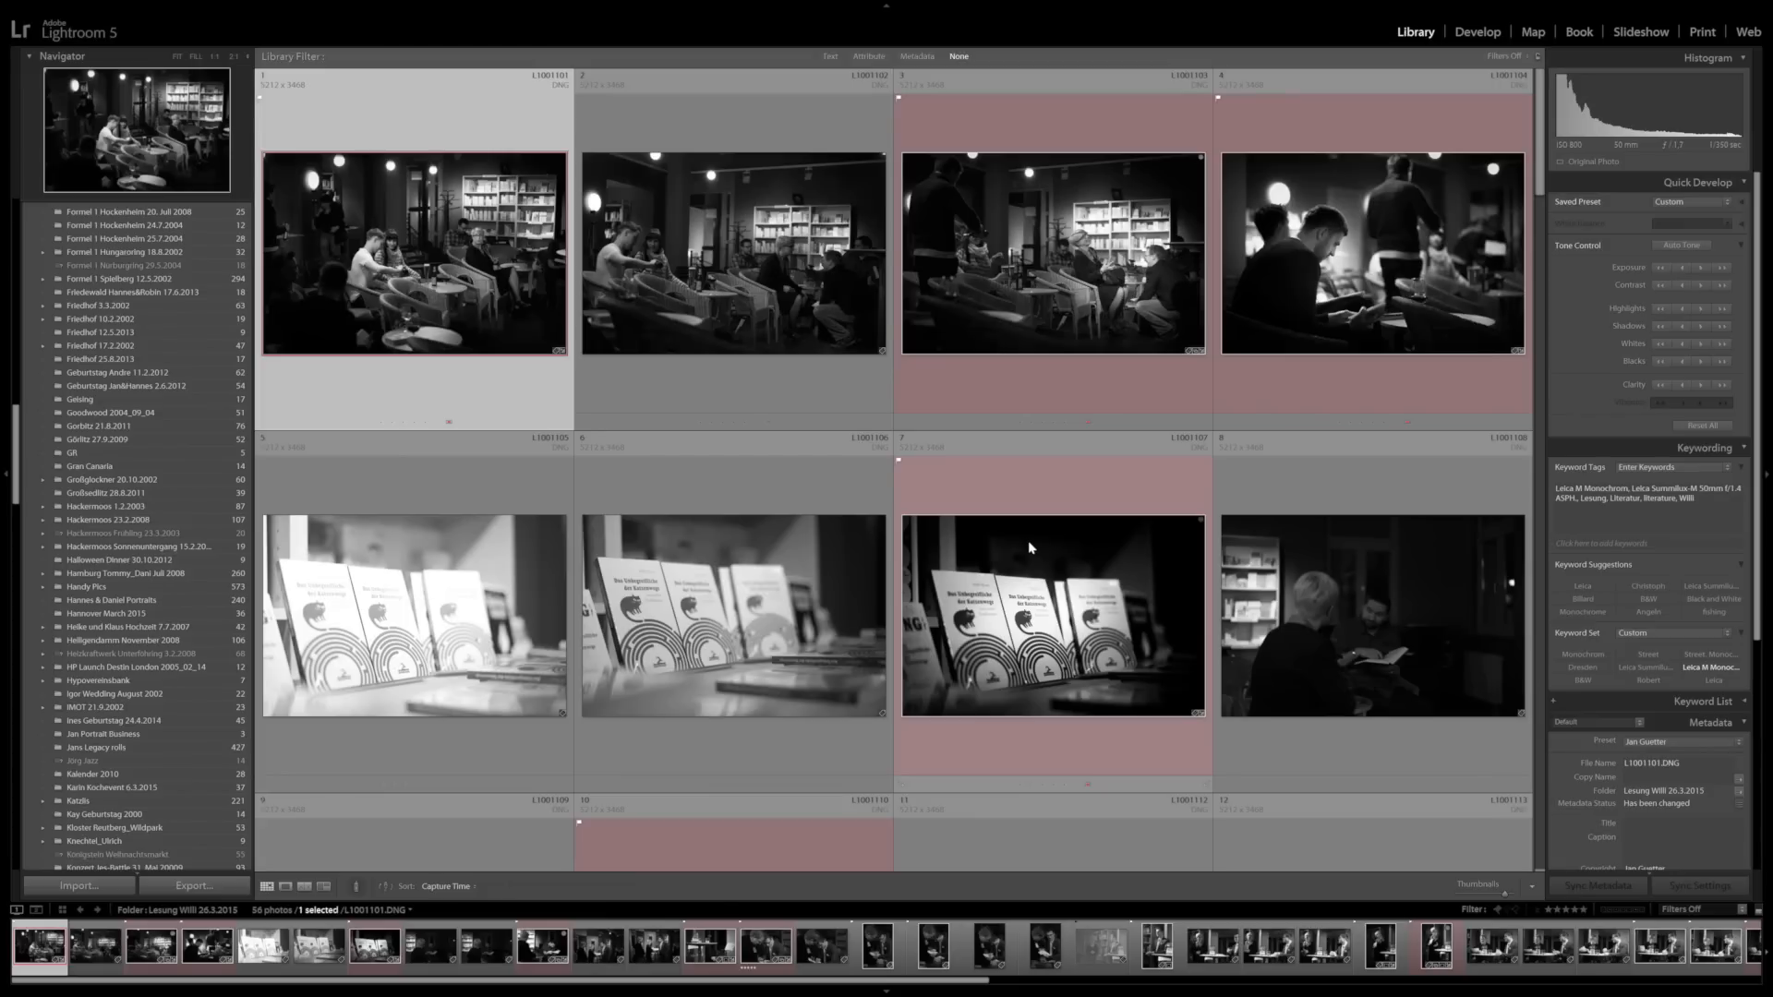
Hide and restore the two side panels, and do the same with all panels at once
key(Tab)
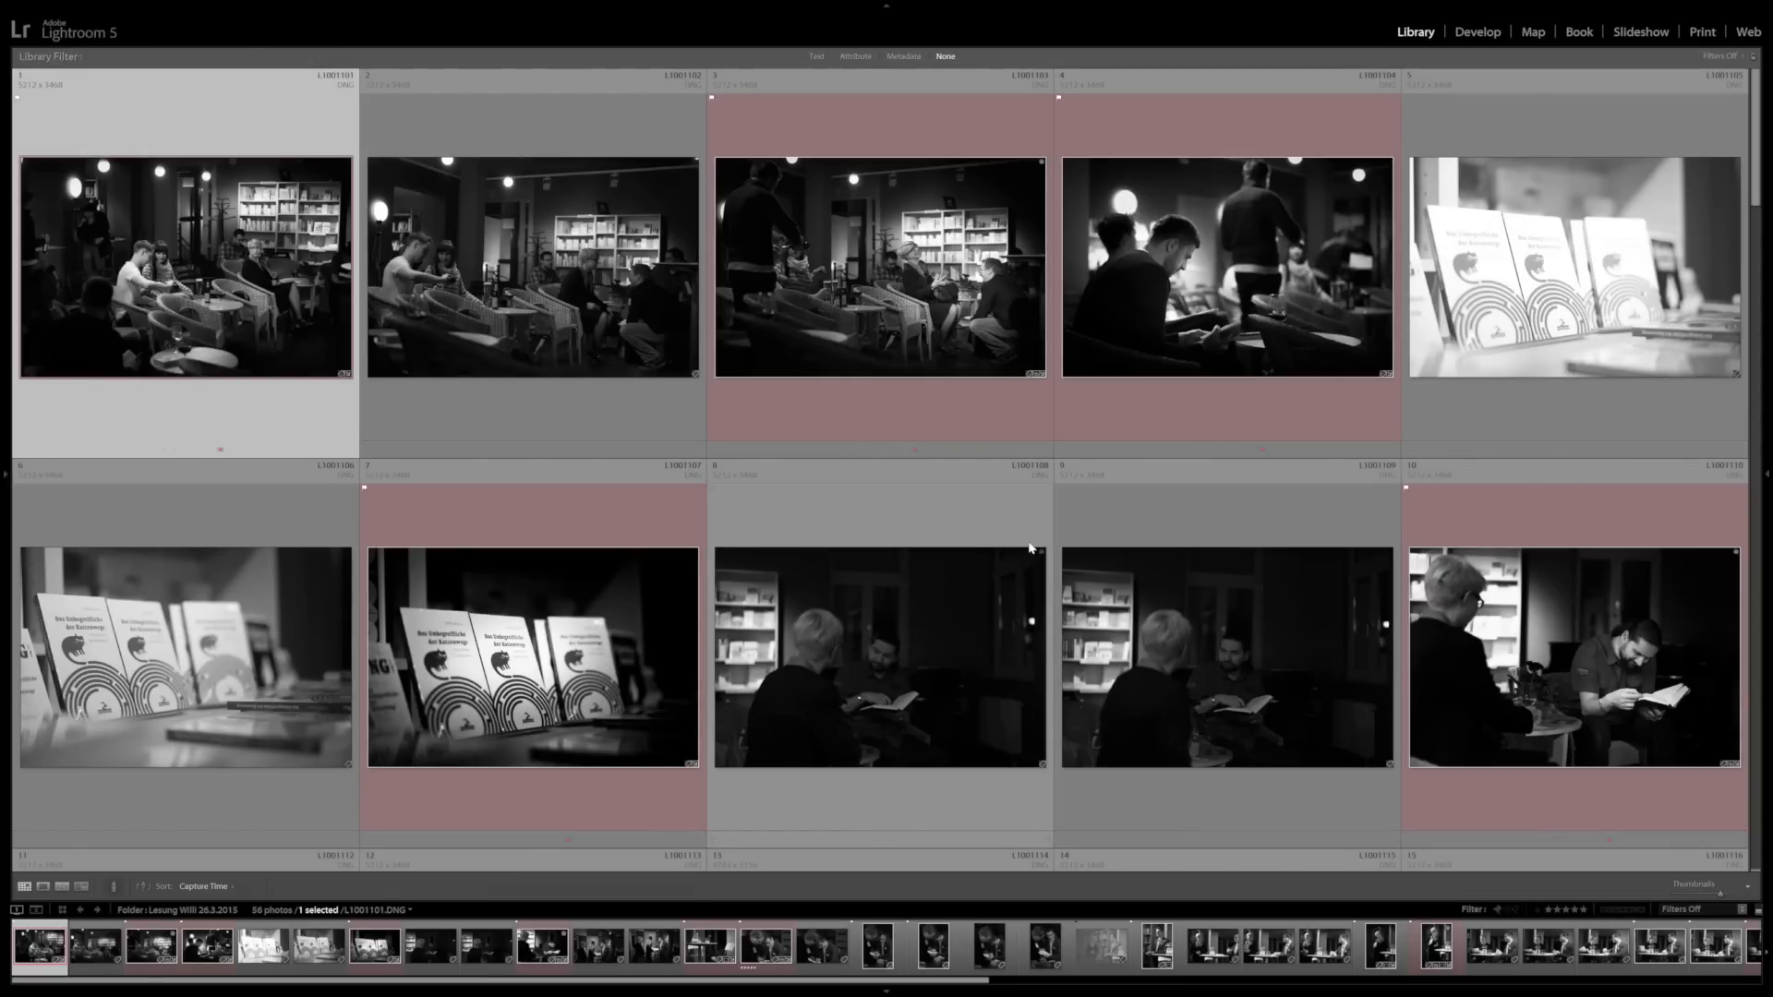
key(Tab)
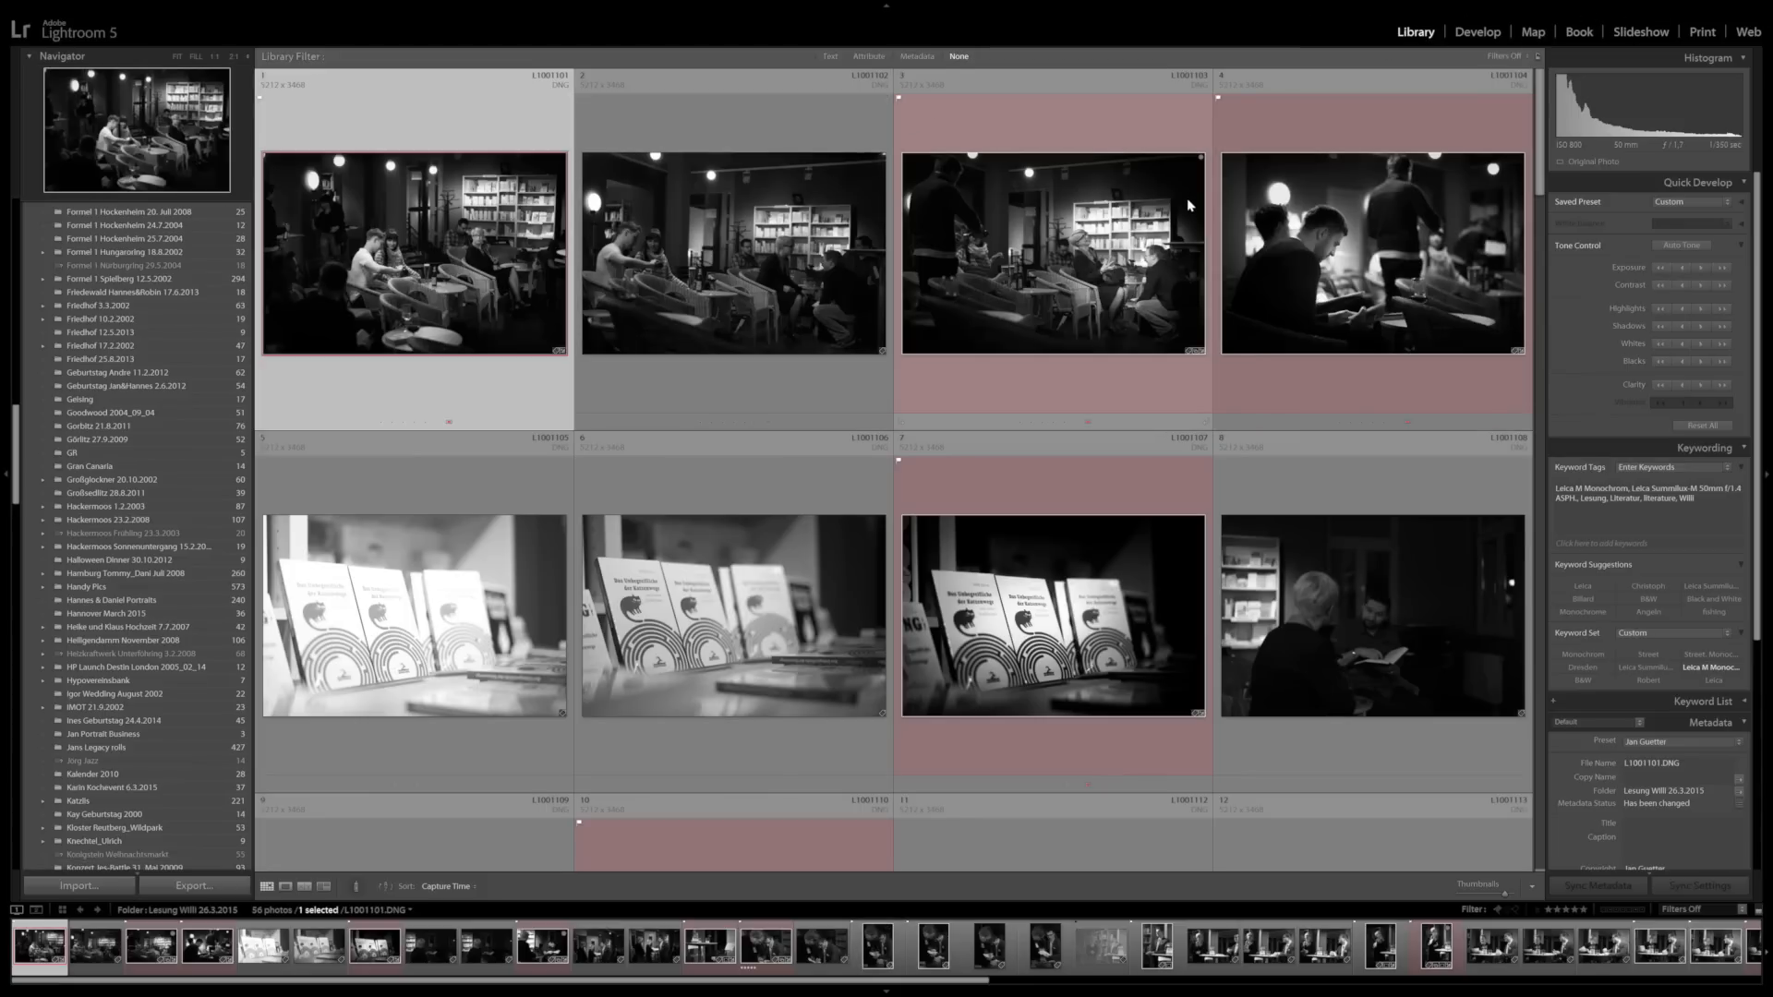
key(shift+Tab)
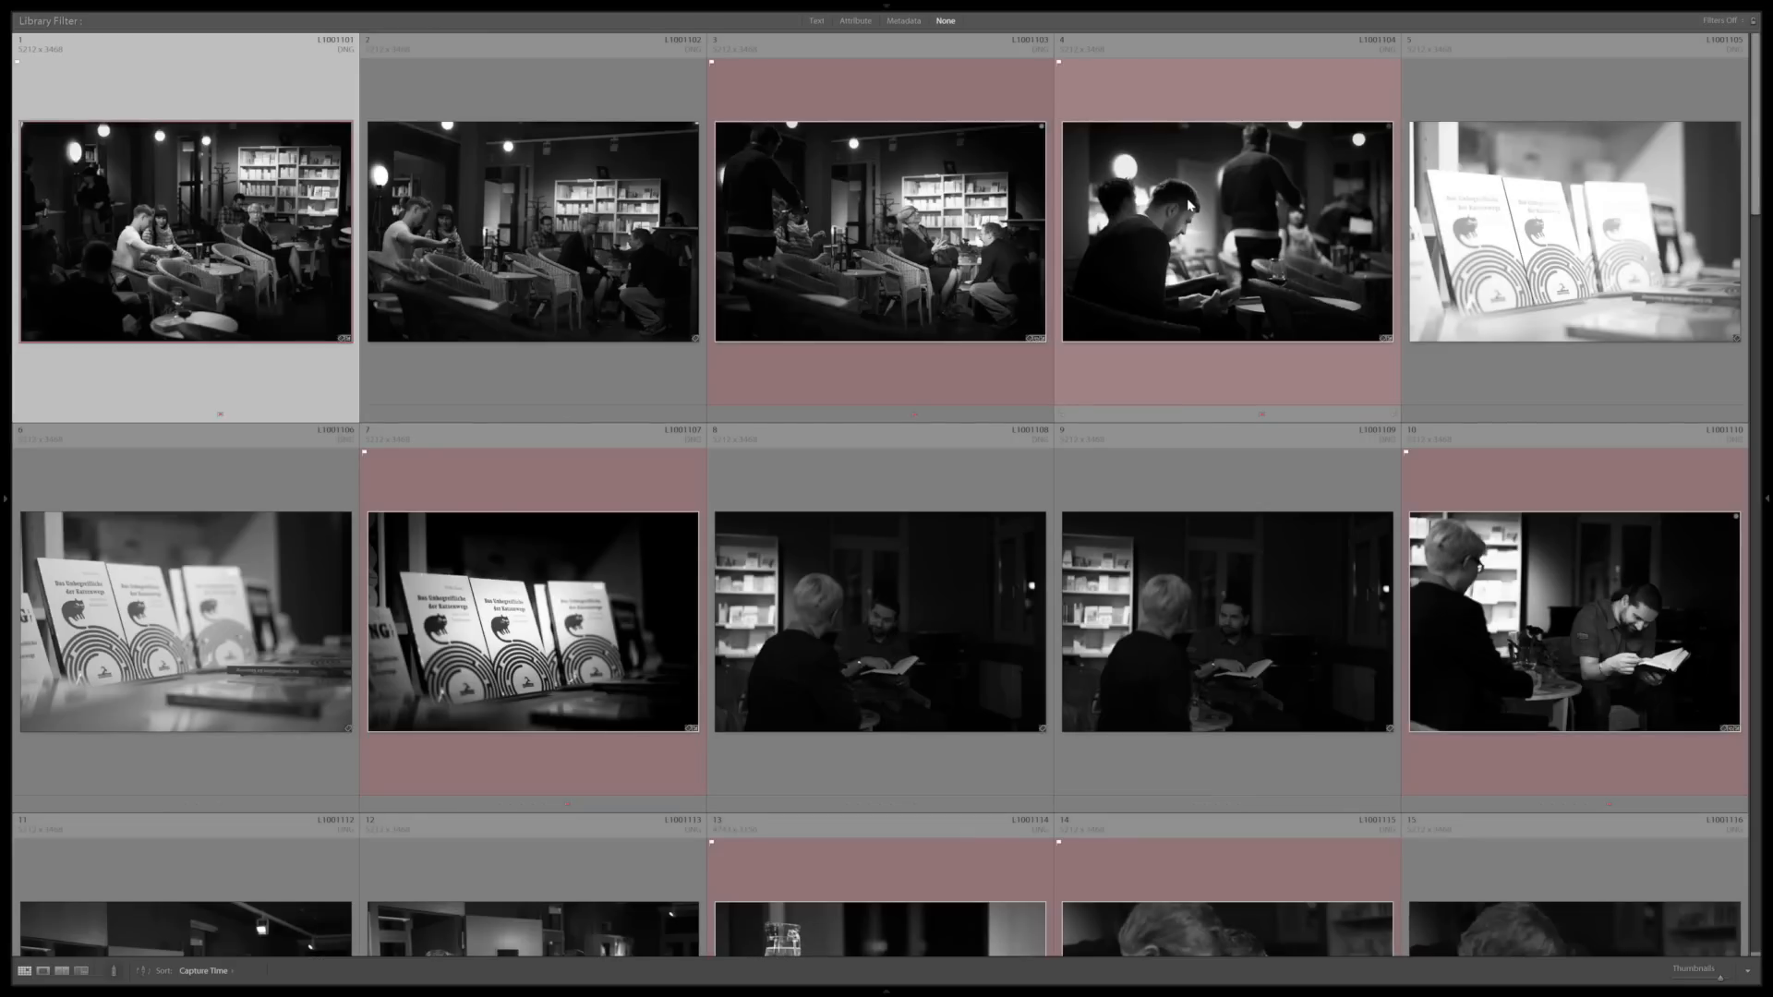
key(shift+Tab)
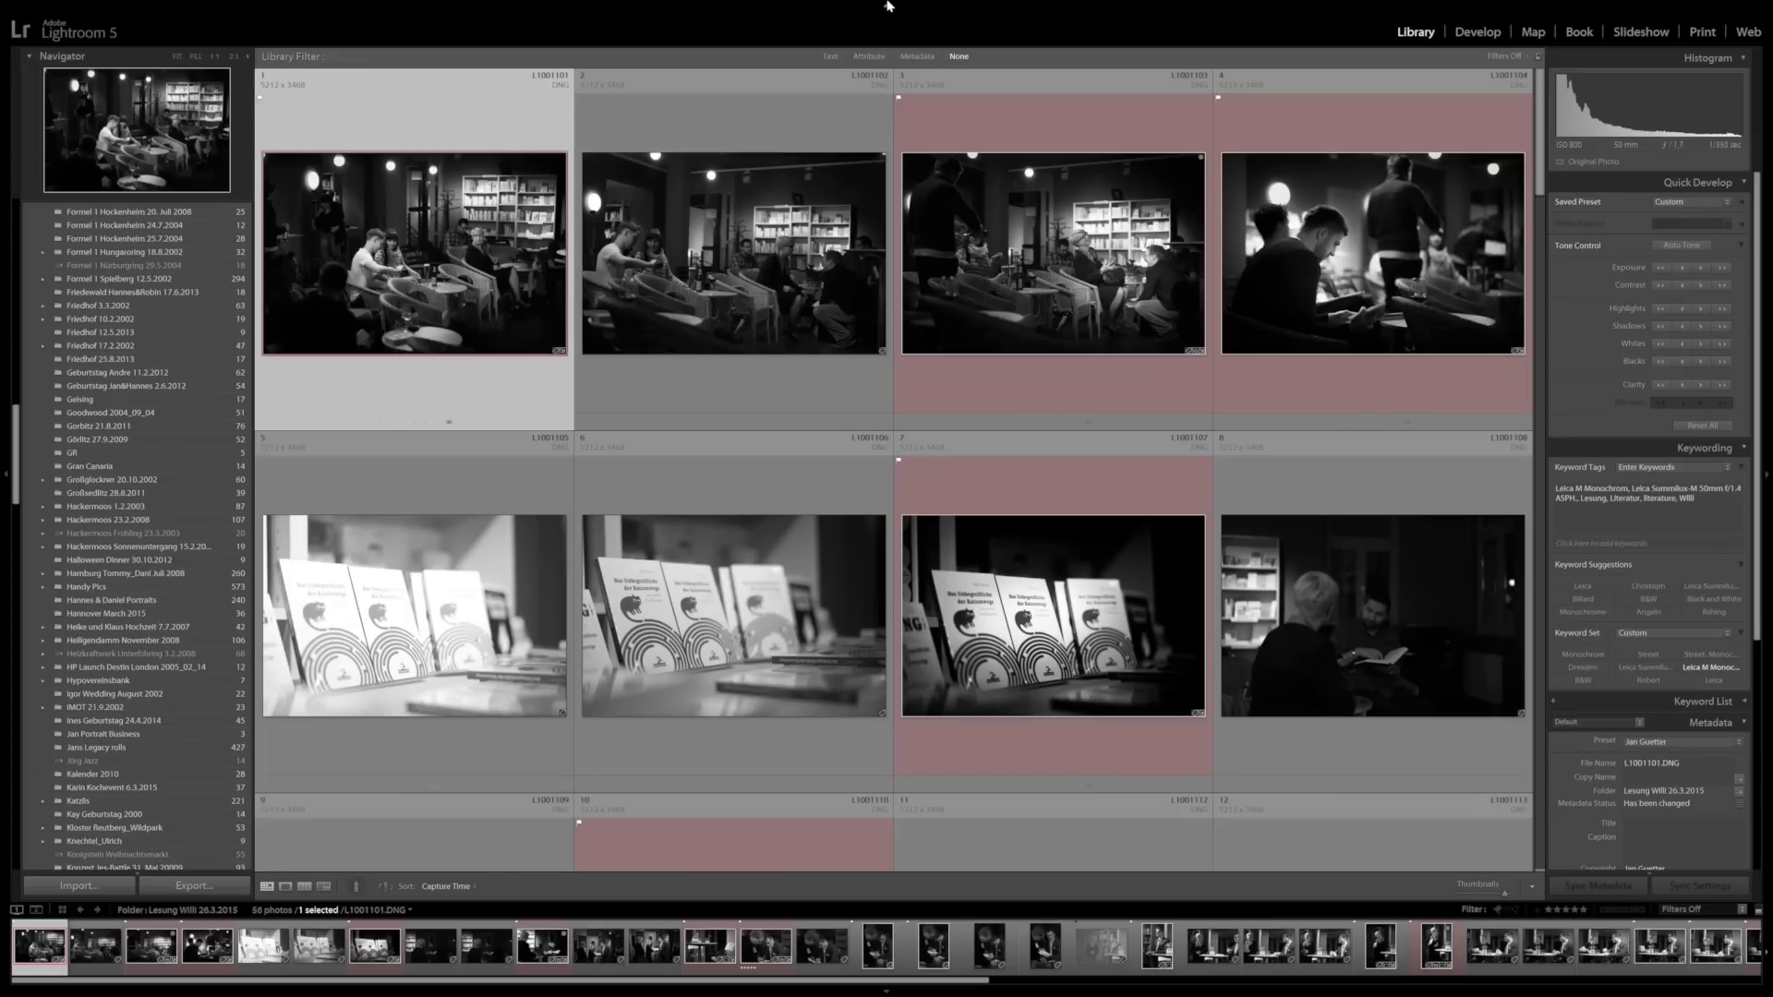
Hide the module picker and the filmstrip to give the photo grid more height
mouse_move(890, 6)
click(888, 12)
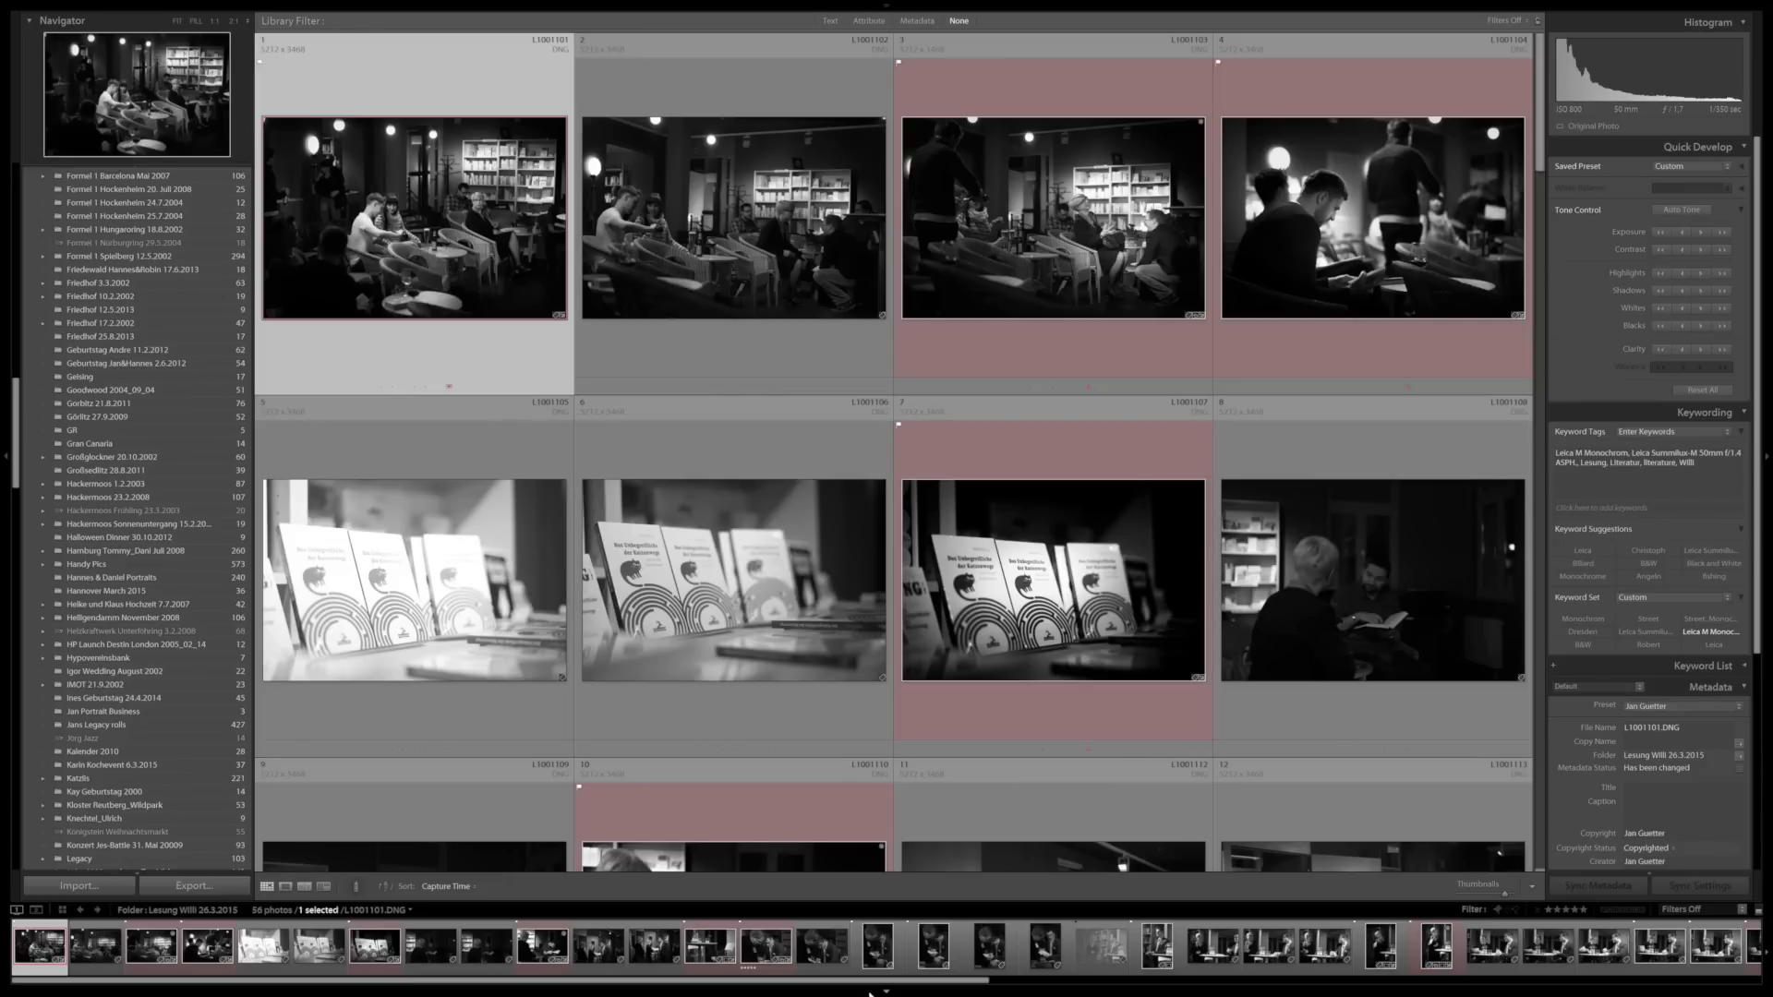
key(F6)
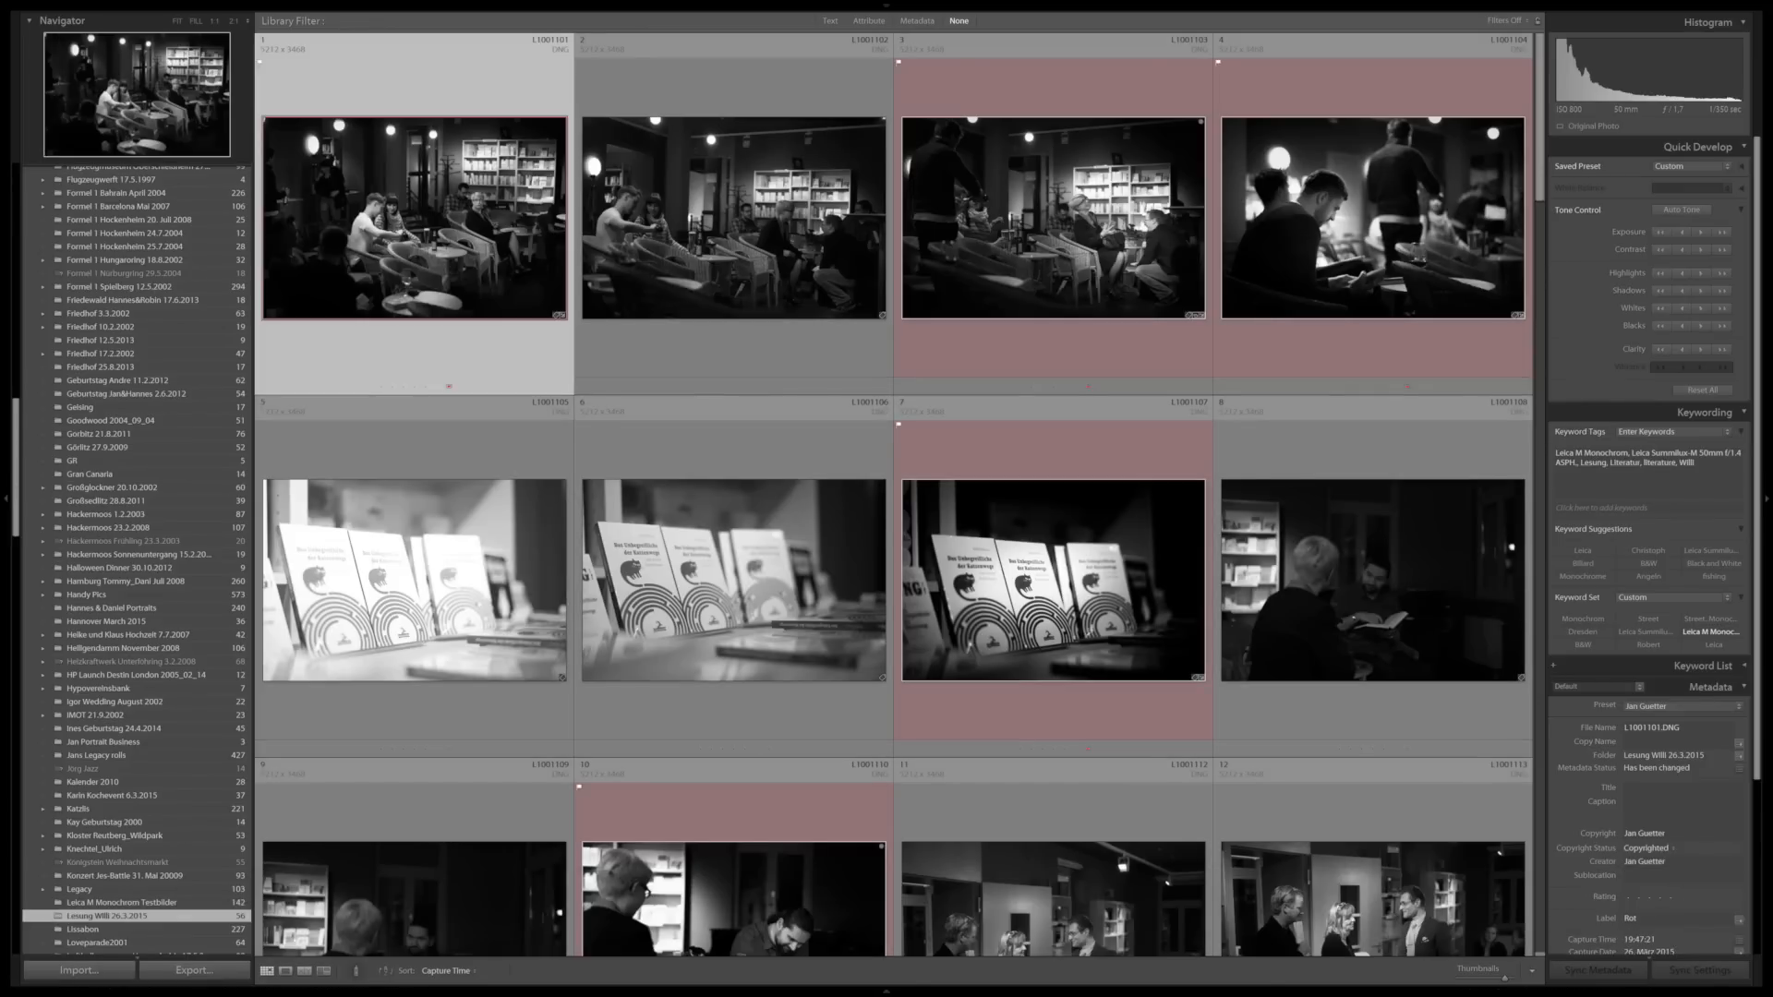
mouse_move(872, 992)
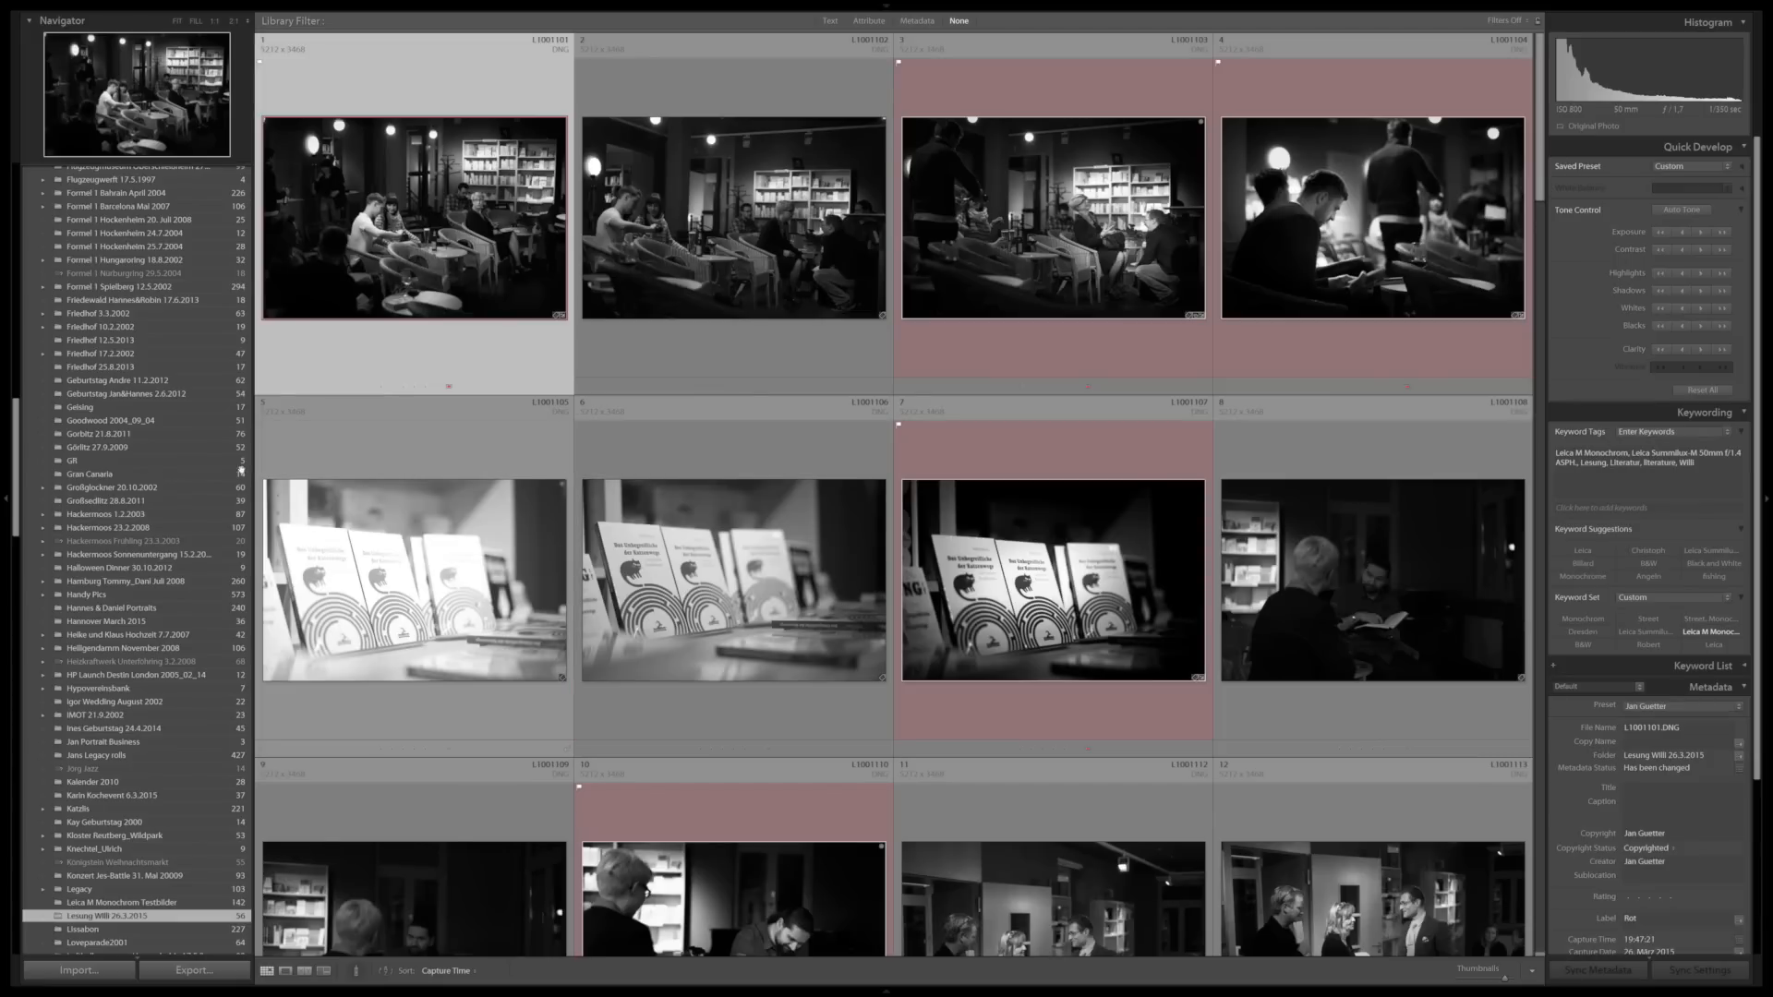
Hide and restore the Navigator and folders side panel, and do the same with the Histogram and metadata side panel
click(2, 499)
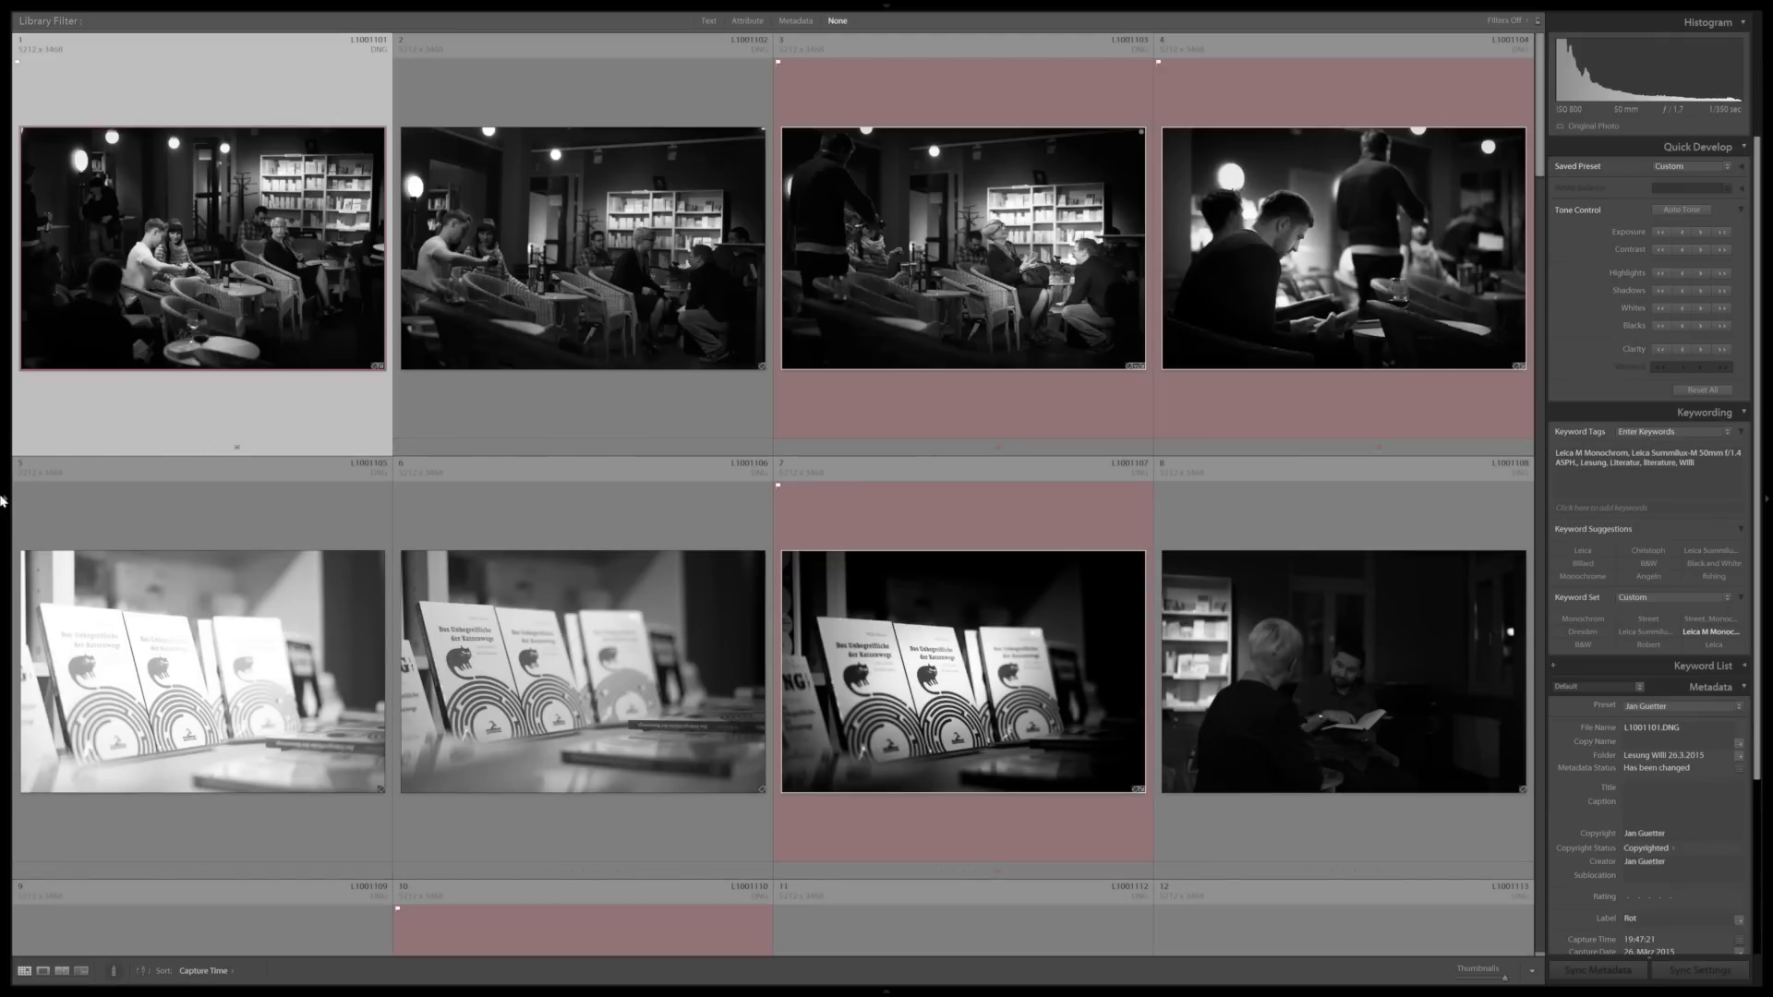
click(2, 499)
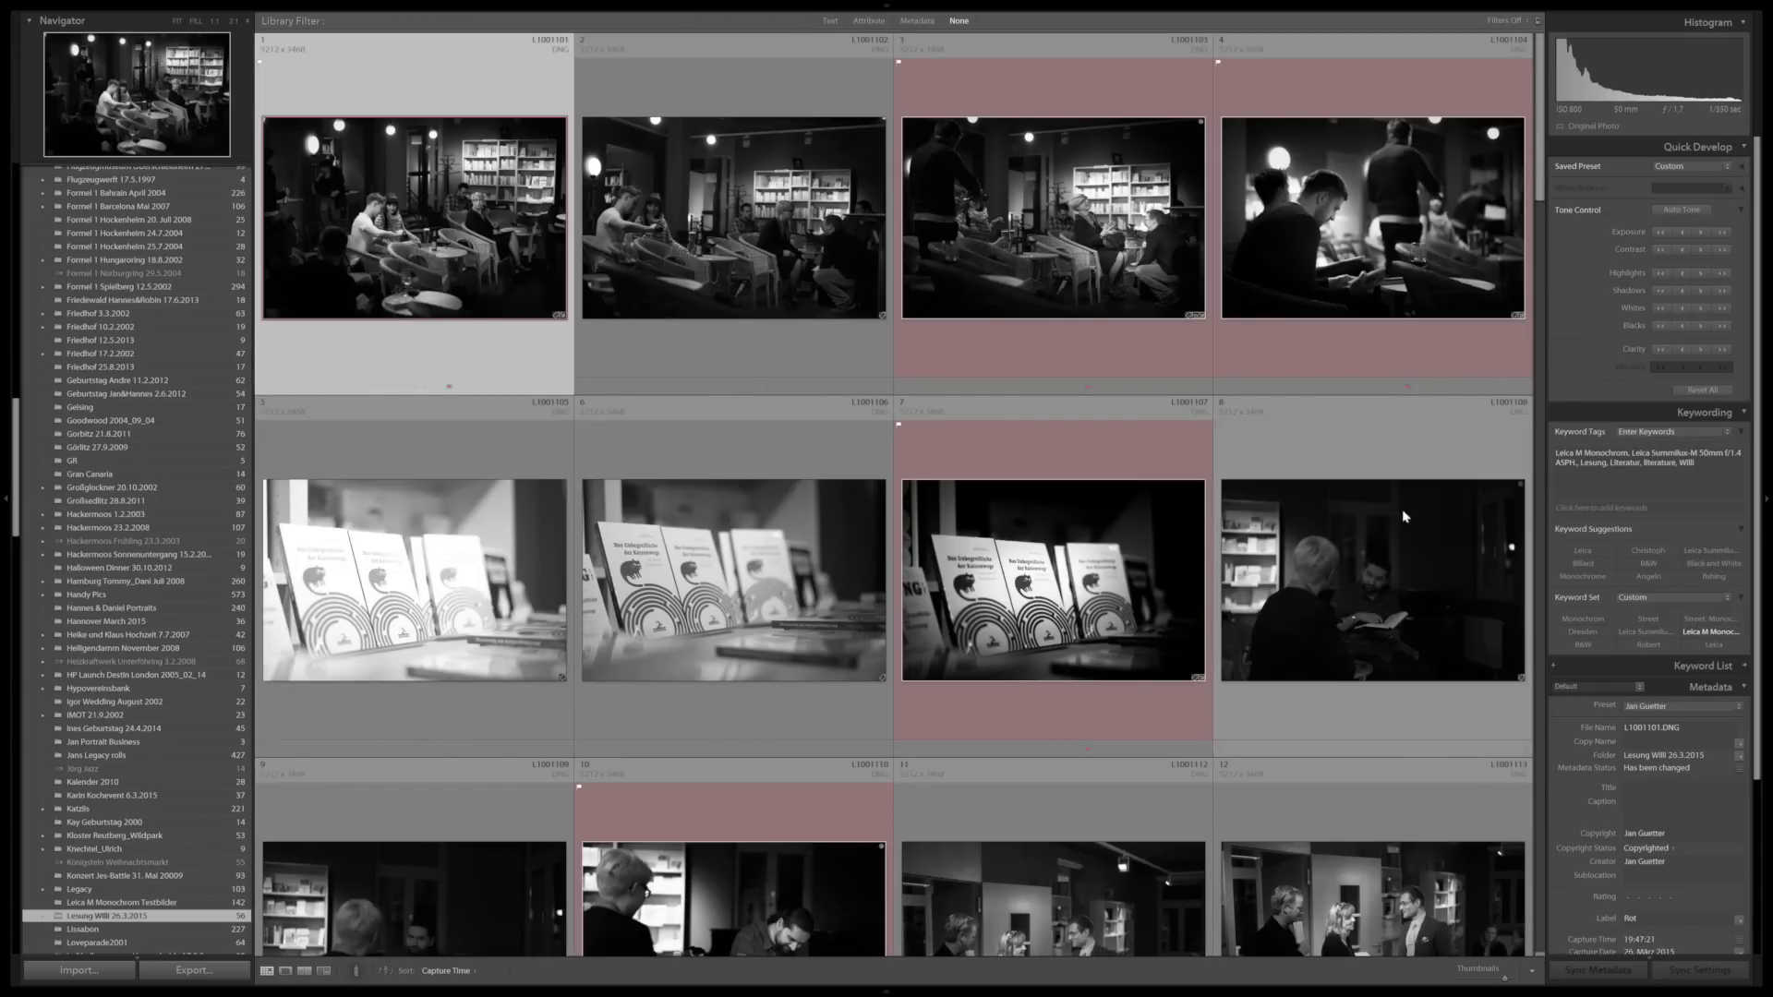
click(1767, 498)
click(1767, 499)
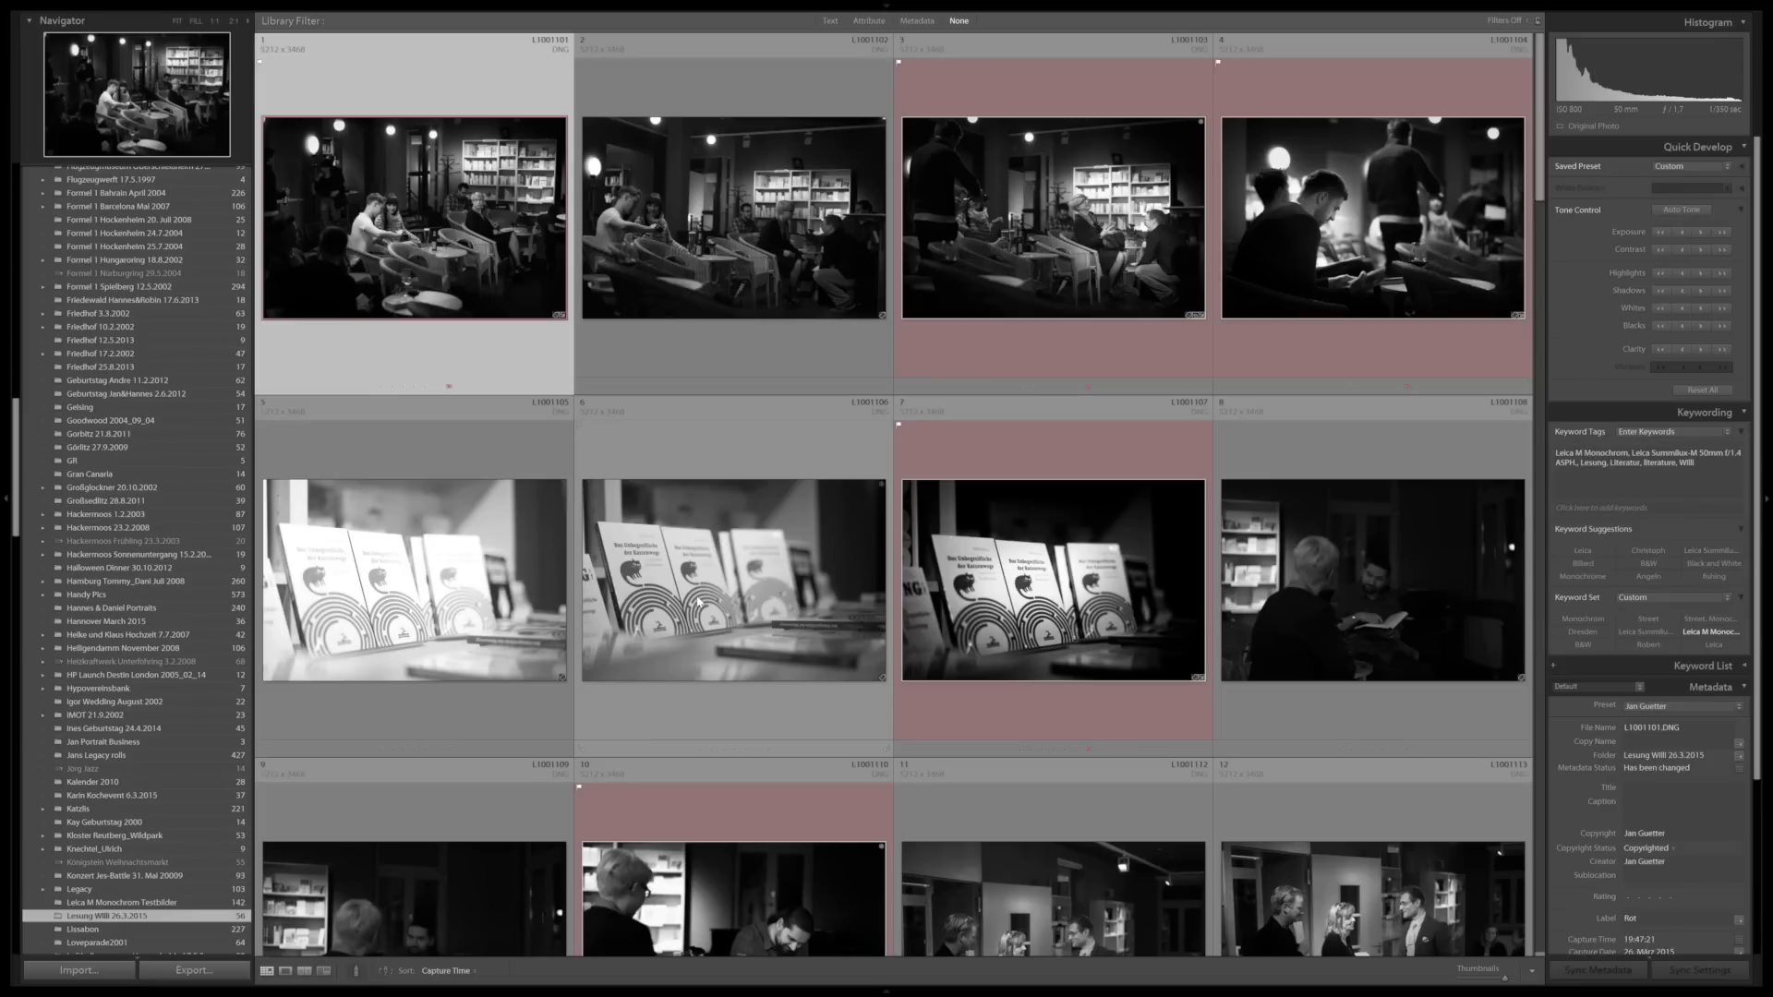
Cycle through the normal, full screen with menu bar and full screen modes, finishing in full screen without the menu bar
key(shift+f)
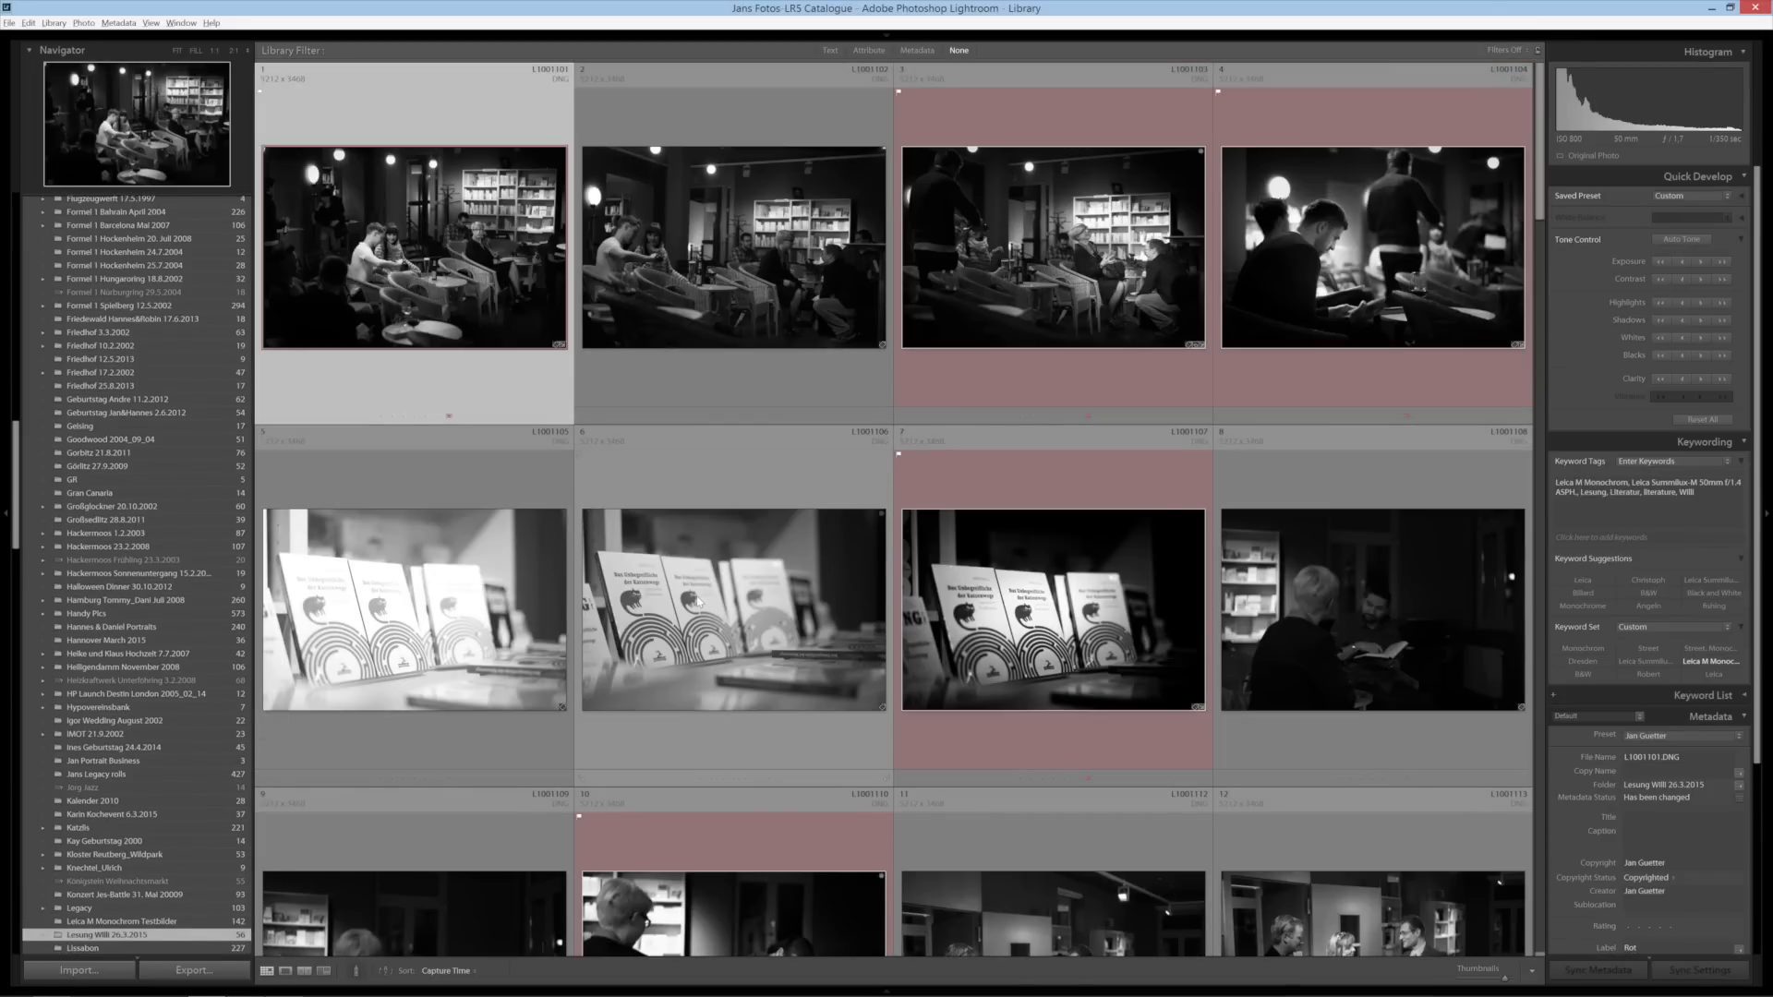
key(shift+f)
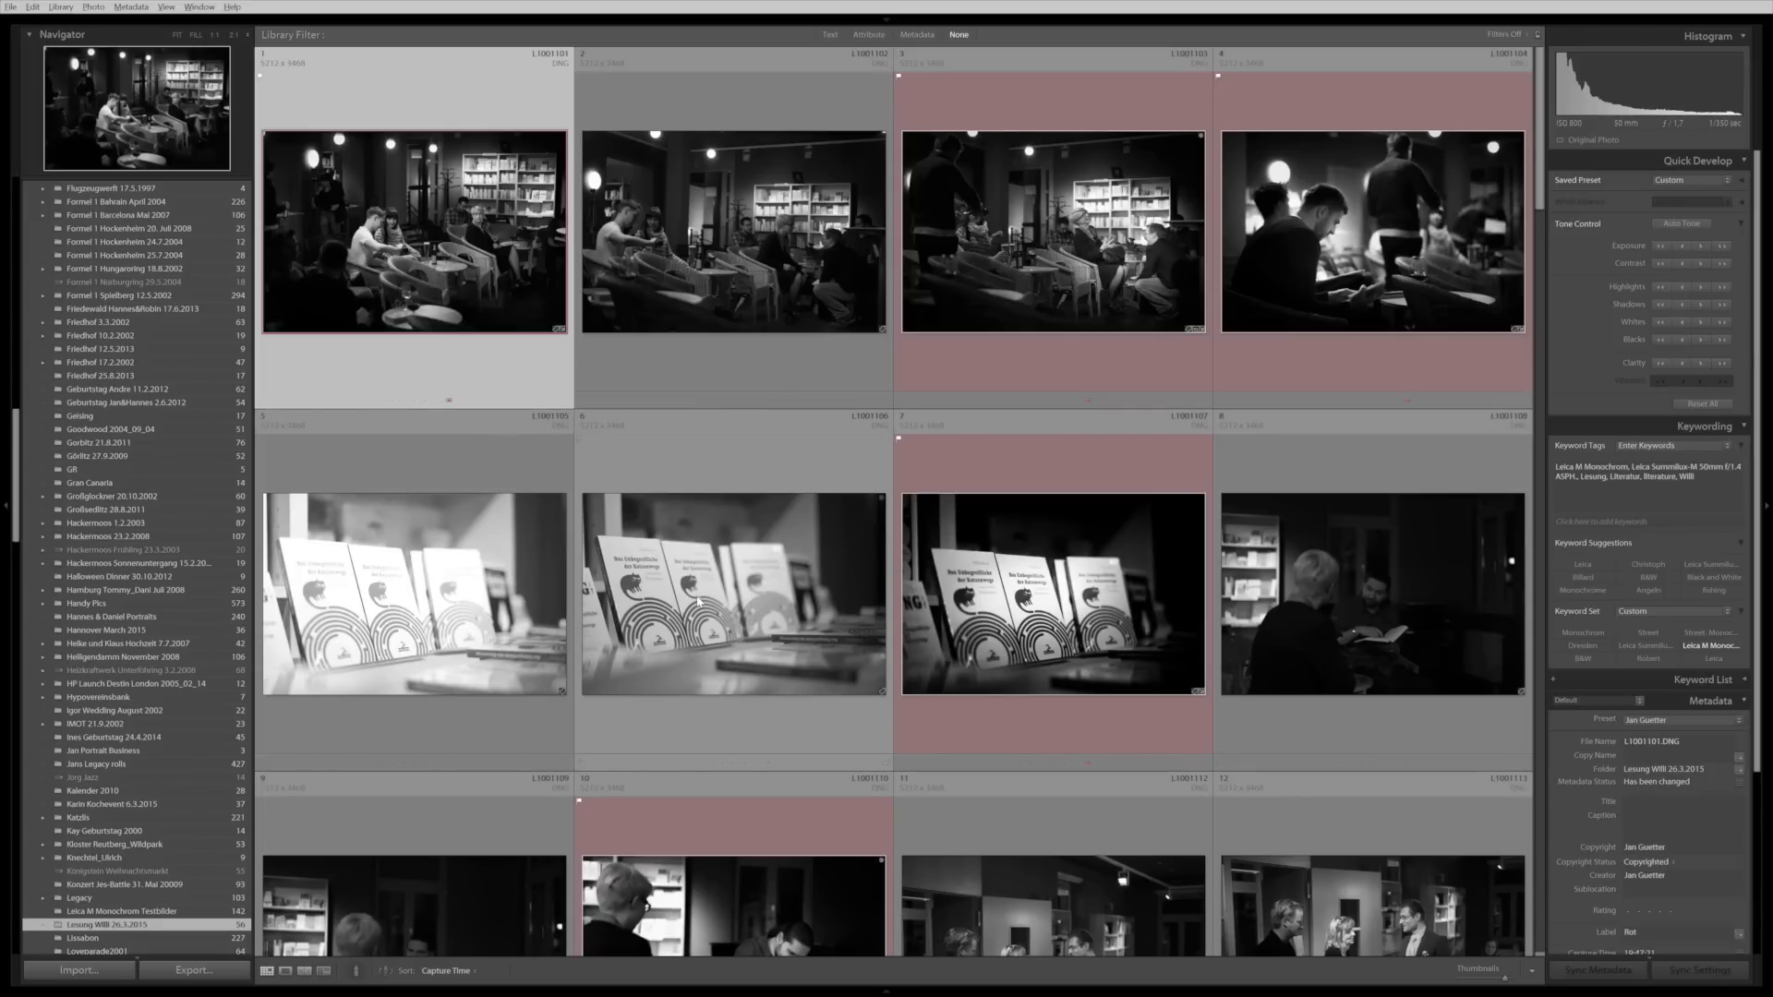
key(shift+f)
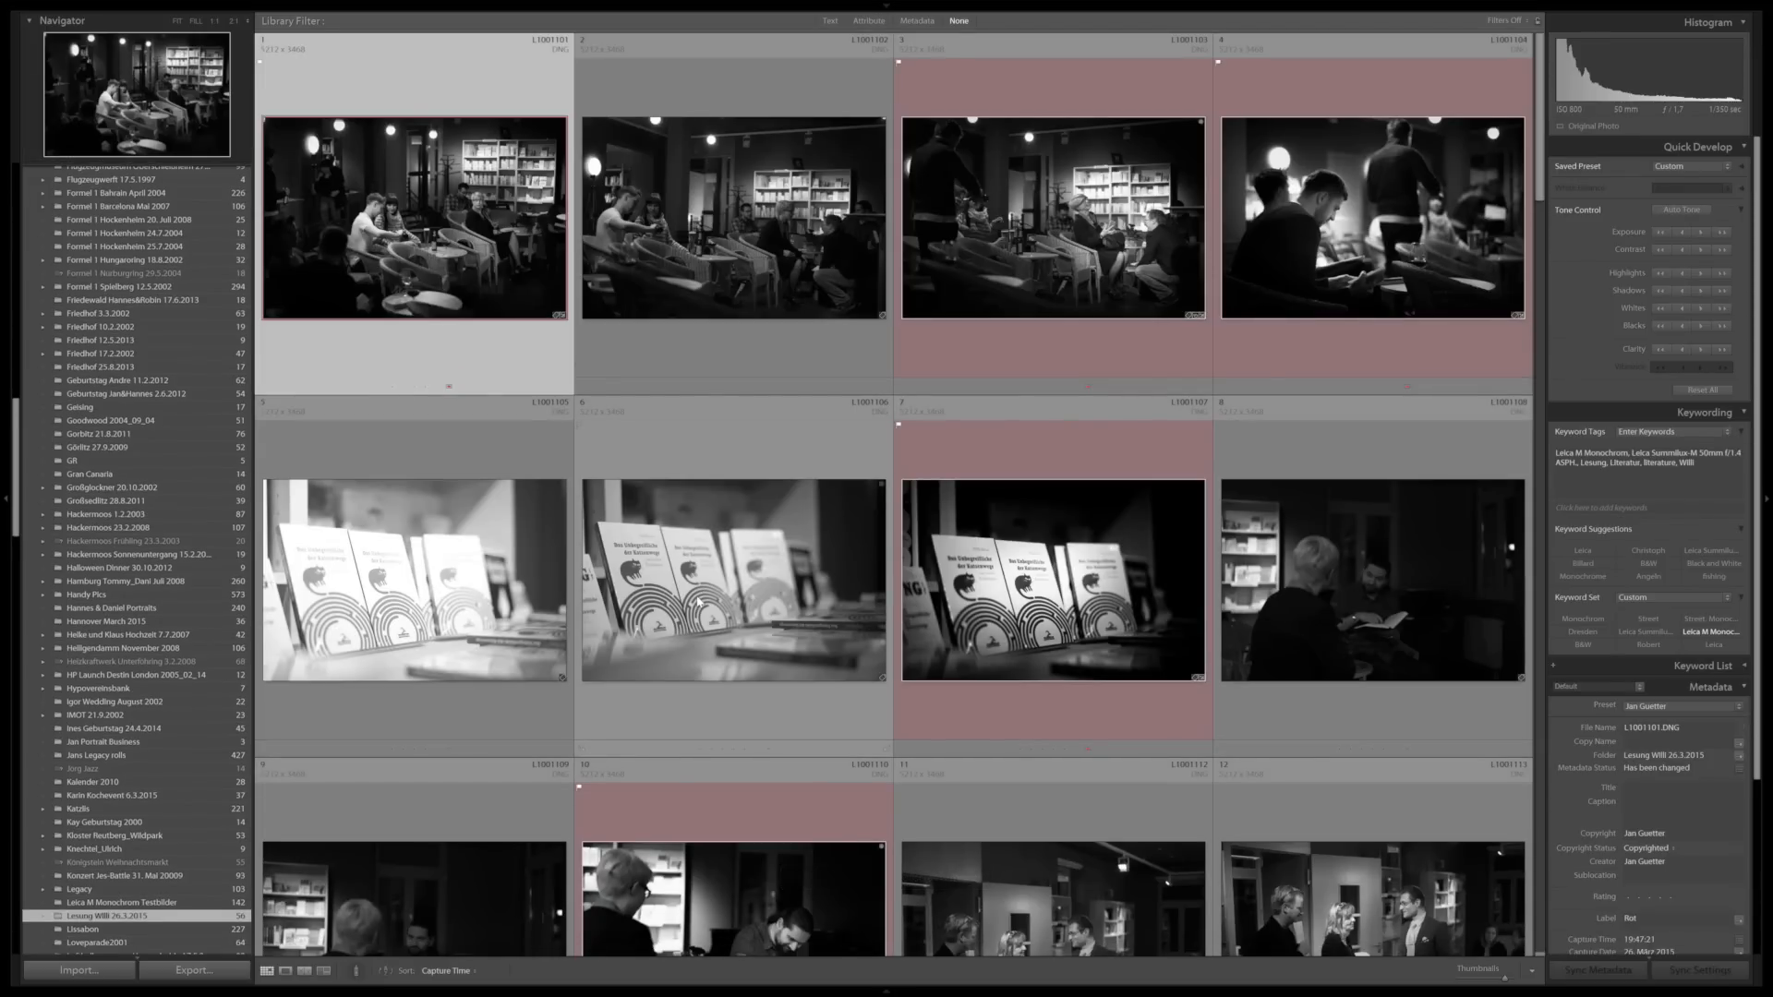
key(shift+f)
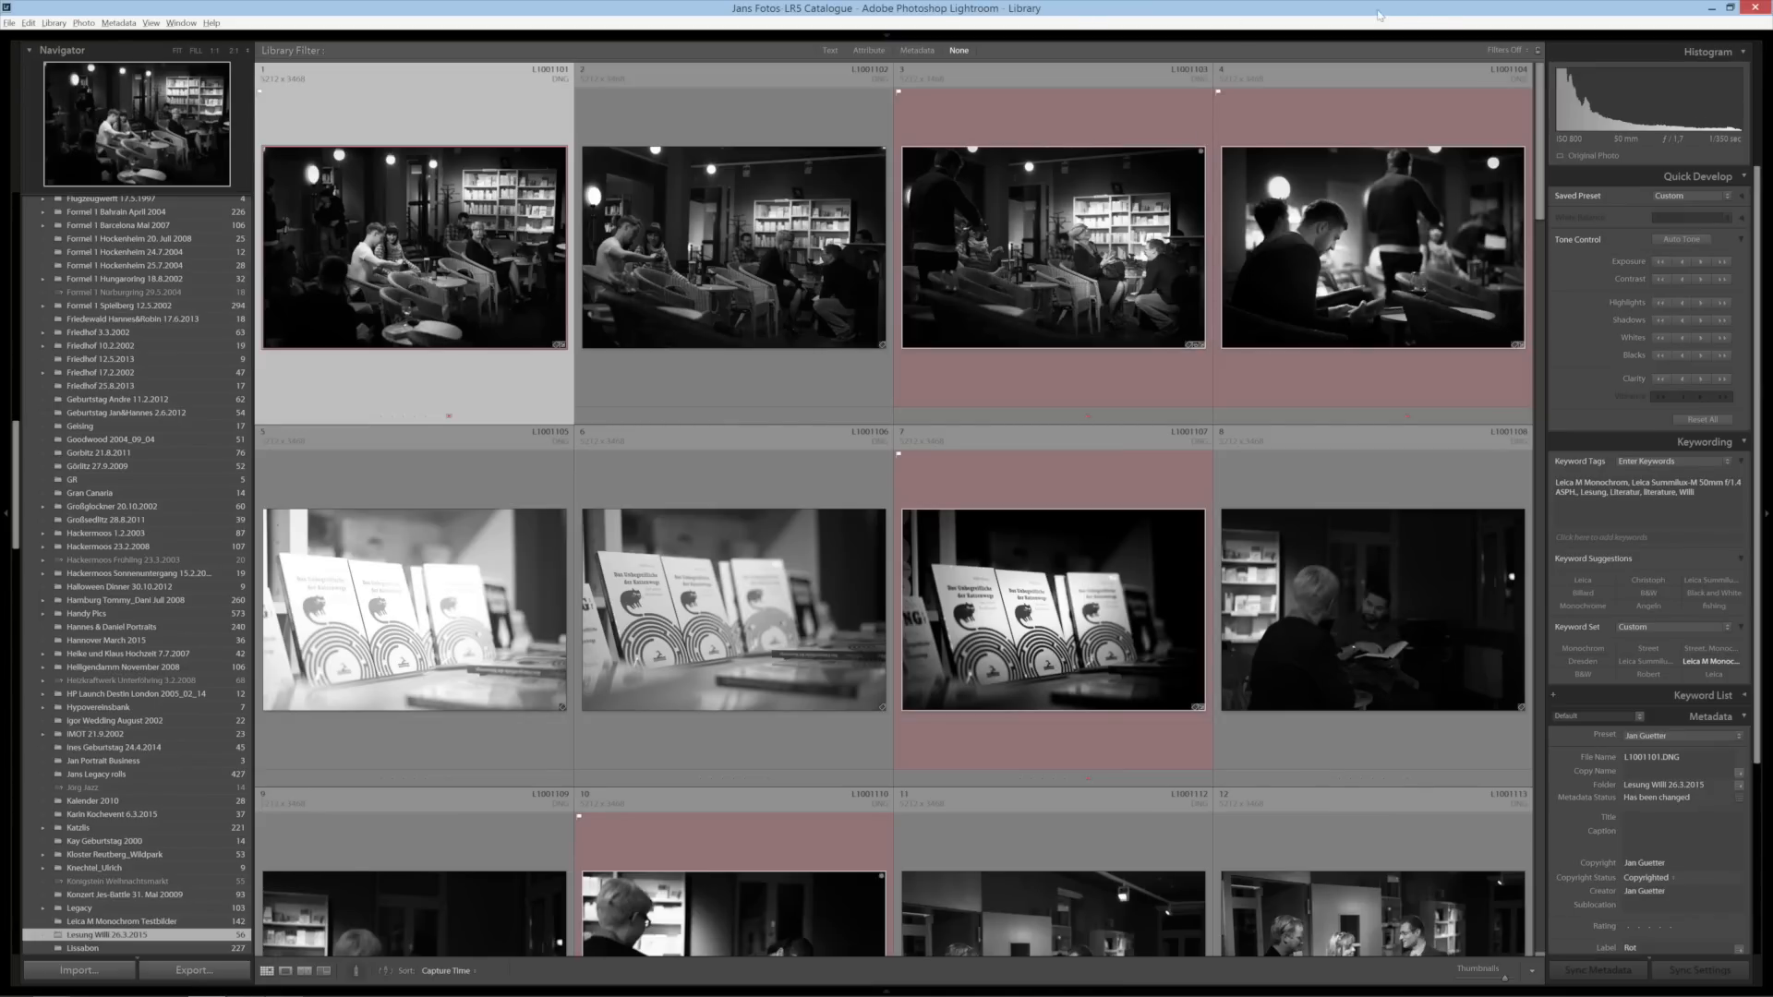
key(shift+f)
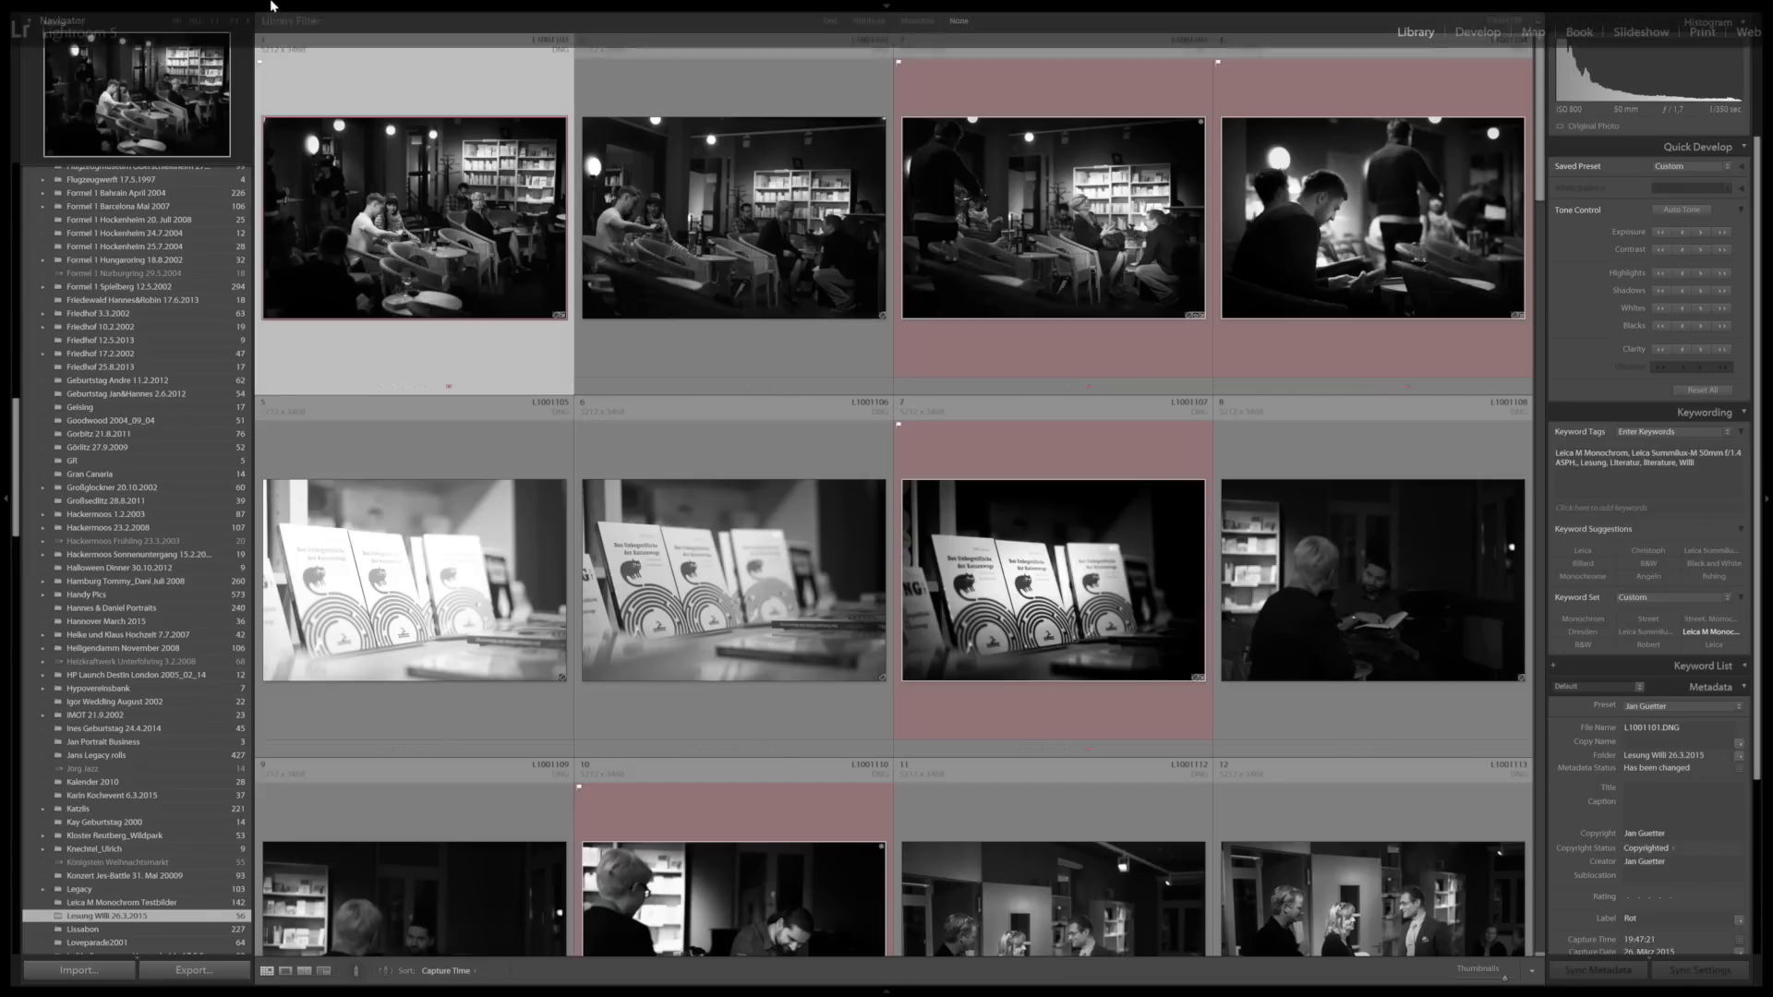
Preview the first photo full screen without any interface and return to the grid
mouse_move(273, 4)
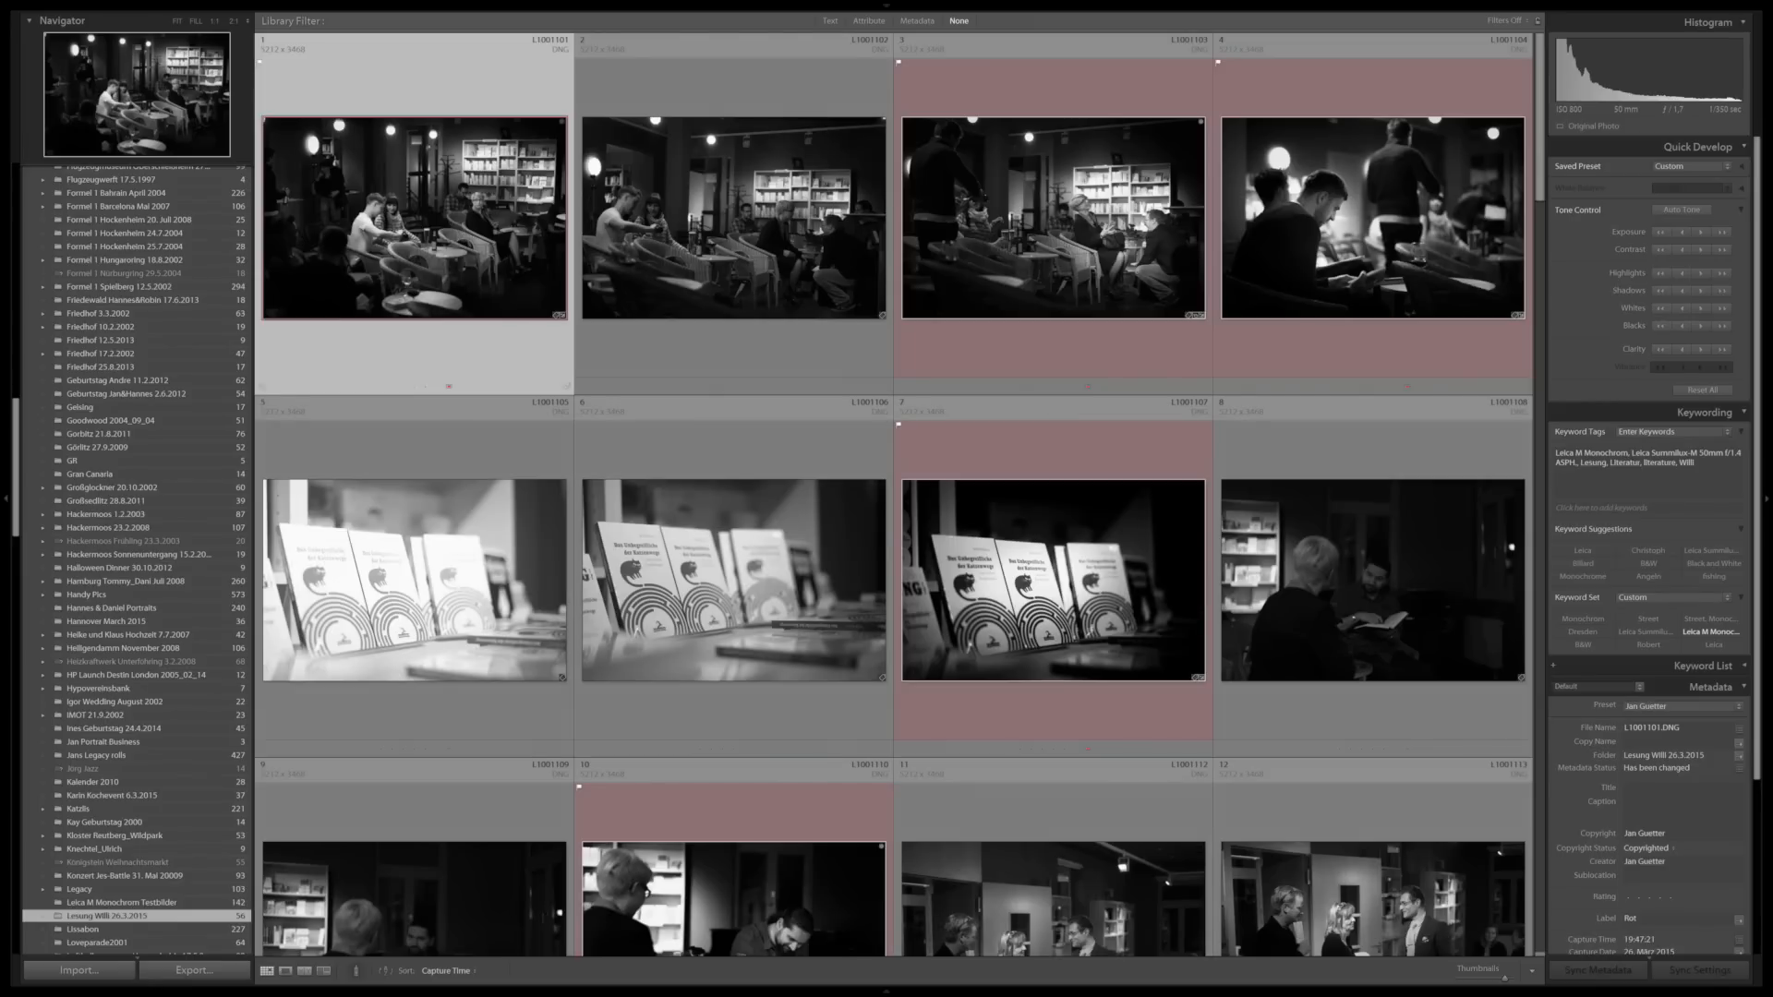
key(f)
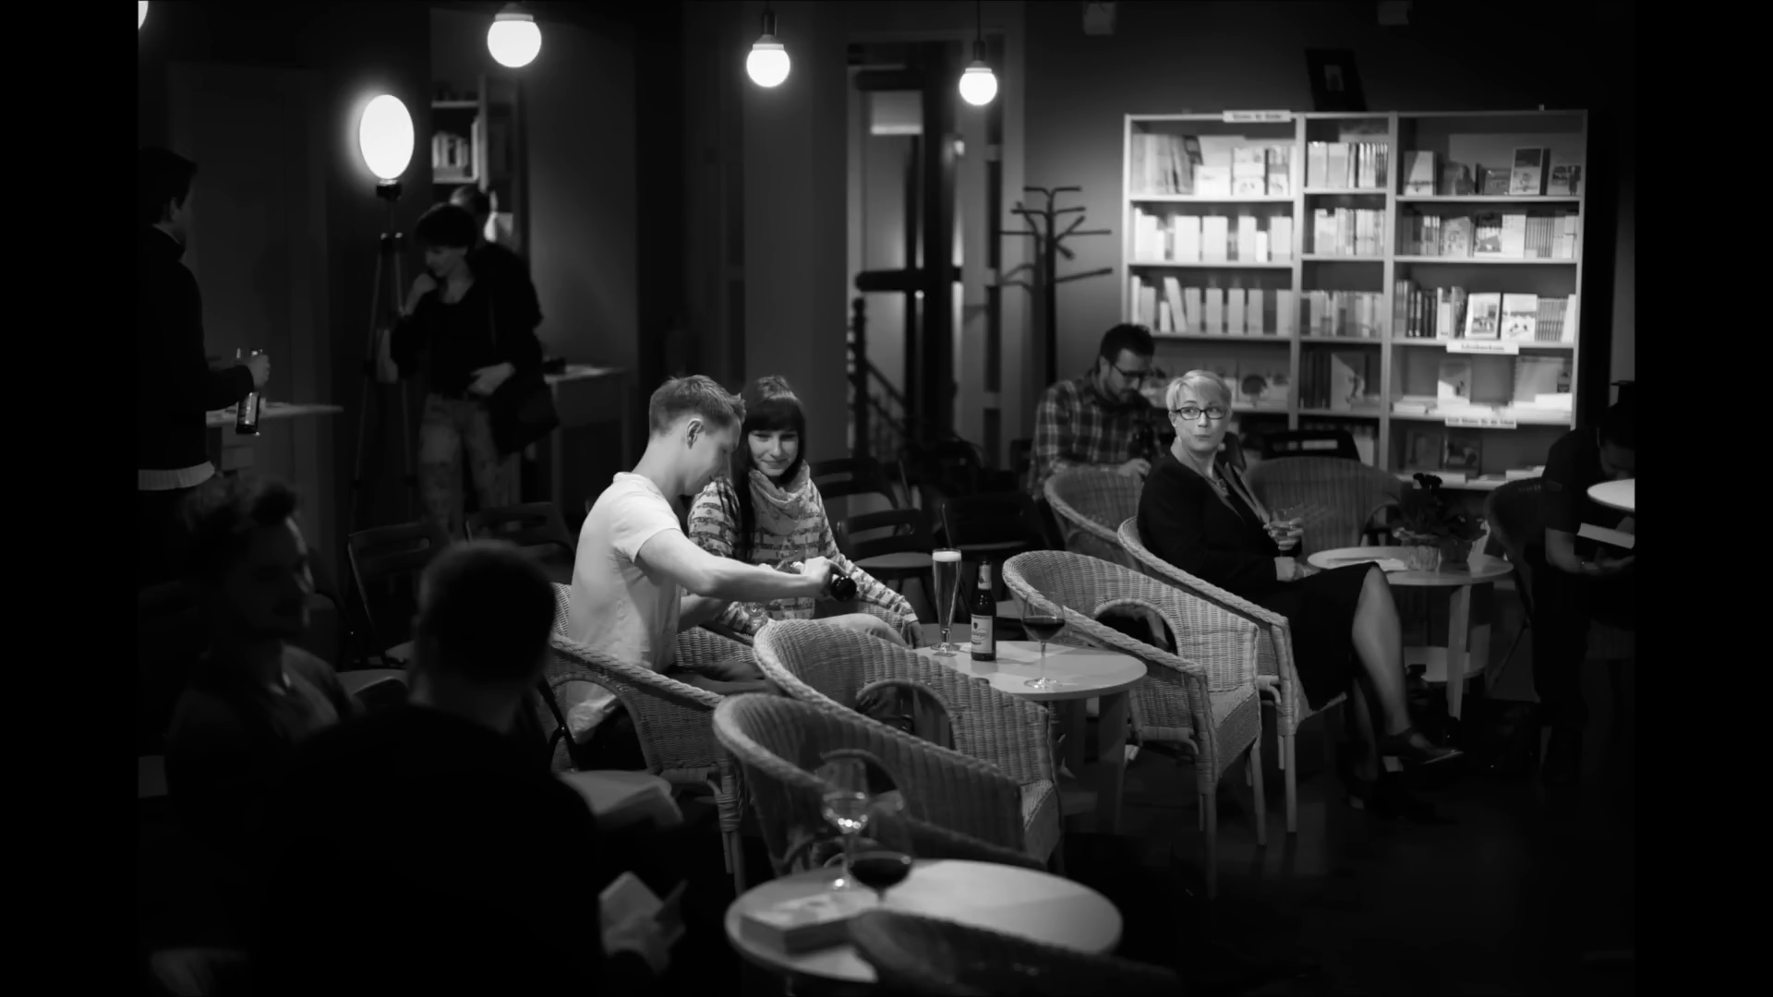
key(f)
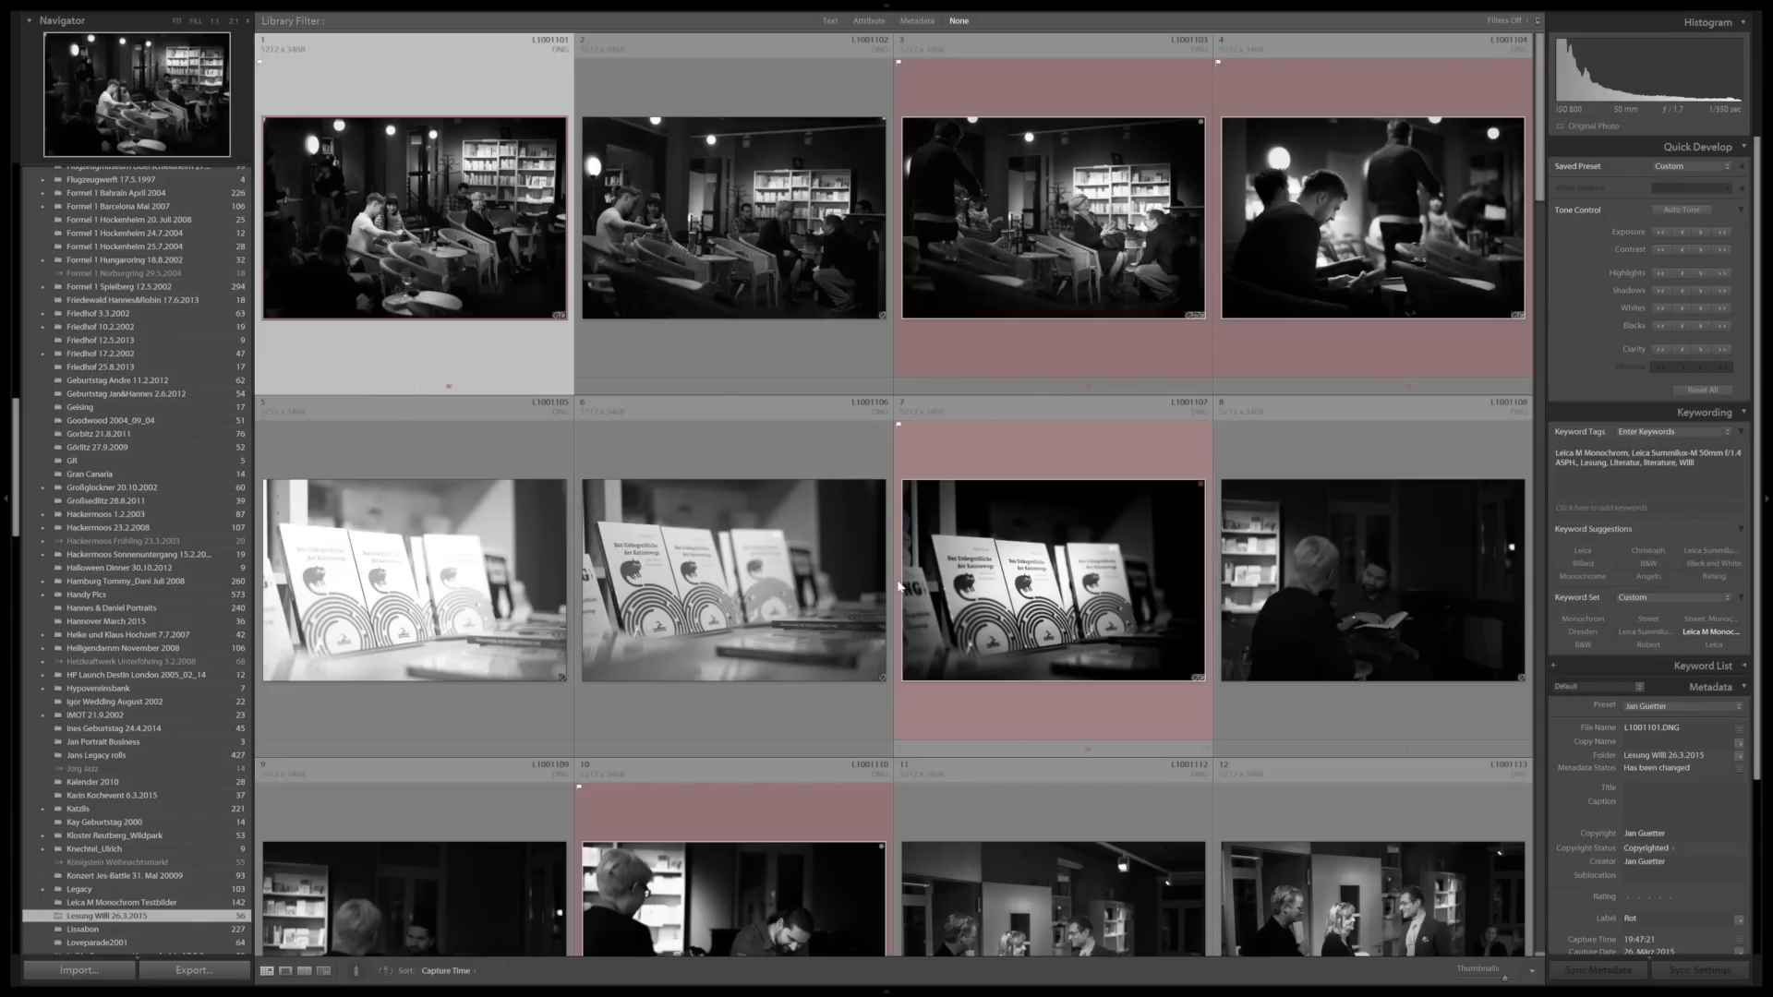
Toggle the library filters on and off twice to compare the filtered selection with the whole folder
key(ctrl+l)
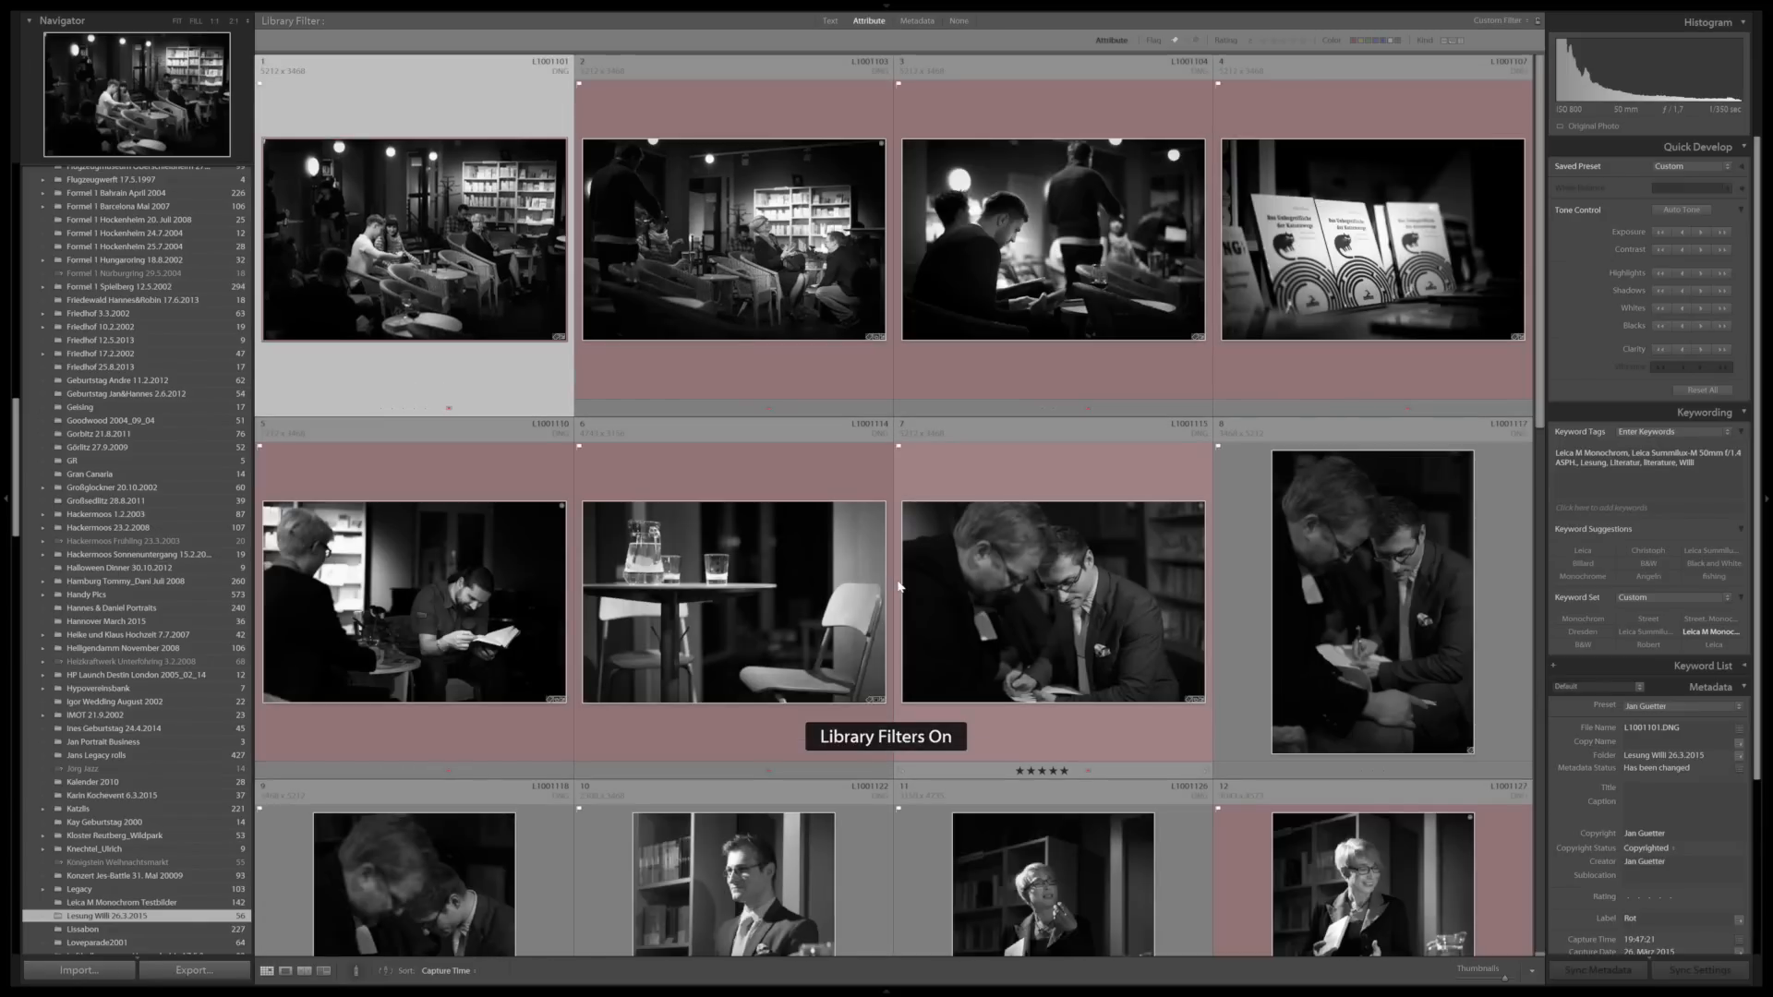
key(ctrl+l)
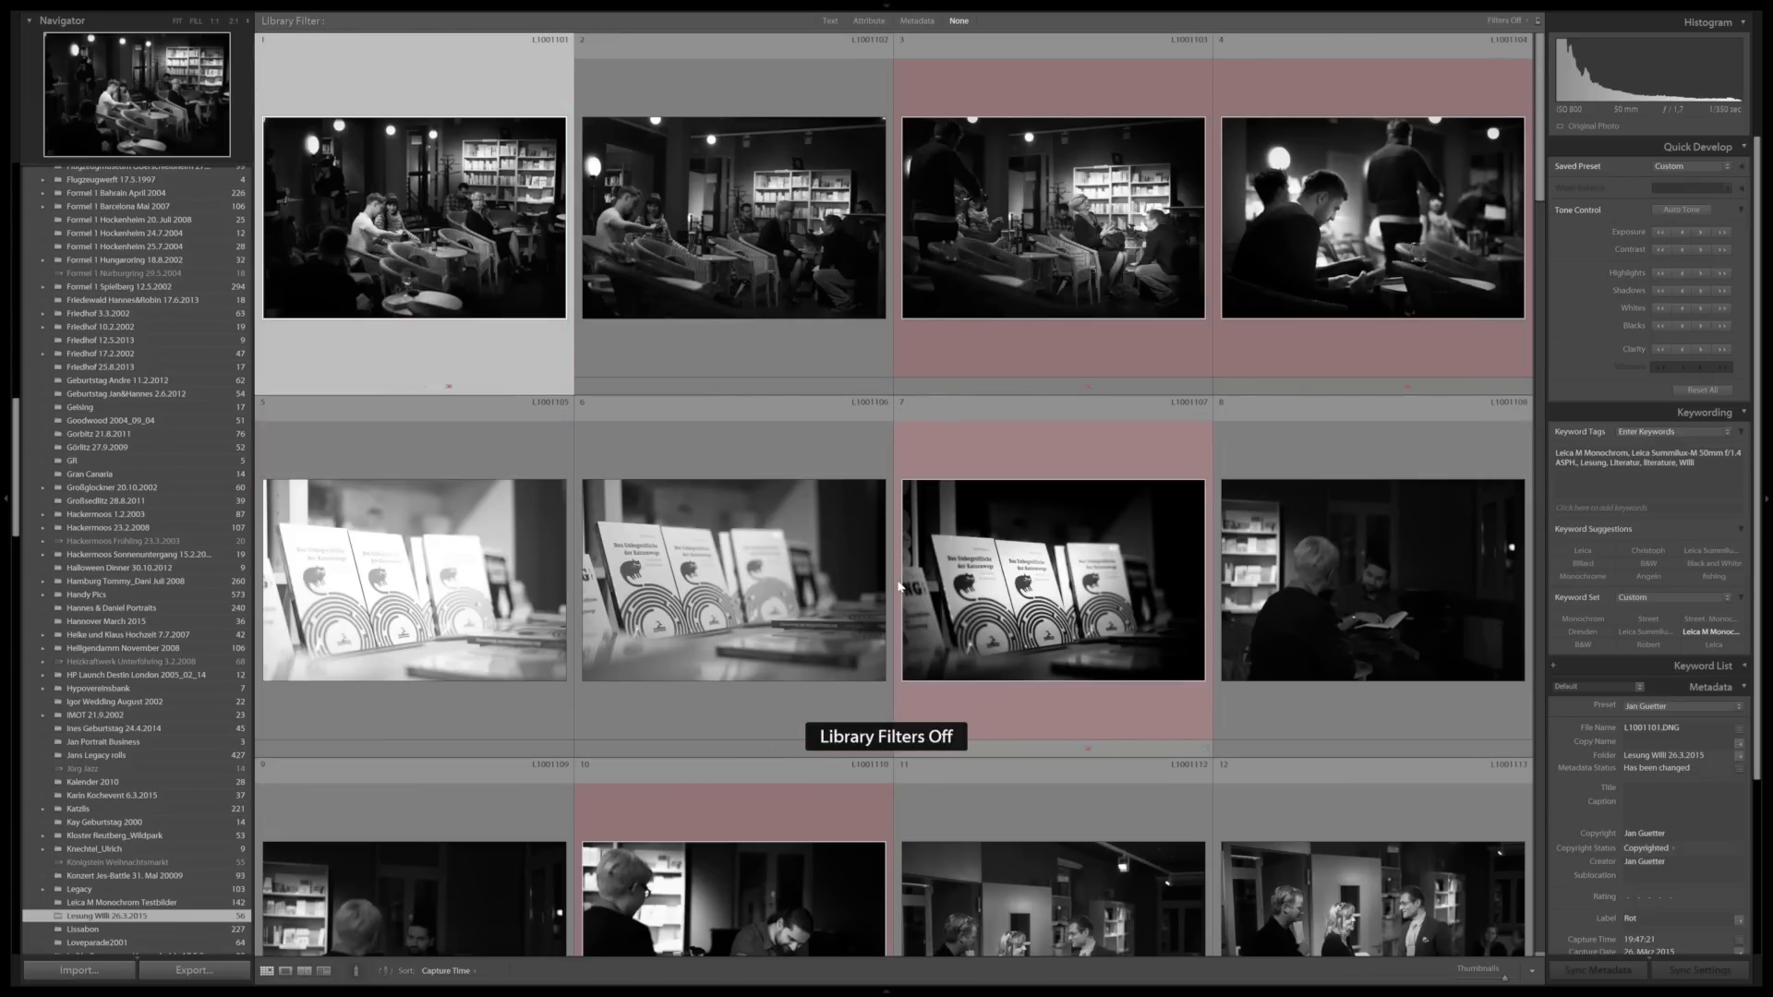
key(ctrl+l)
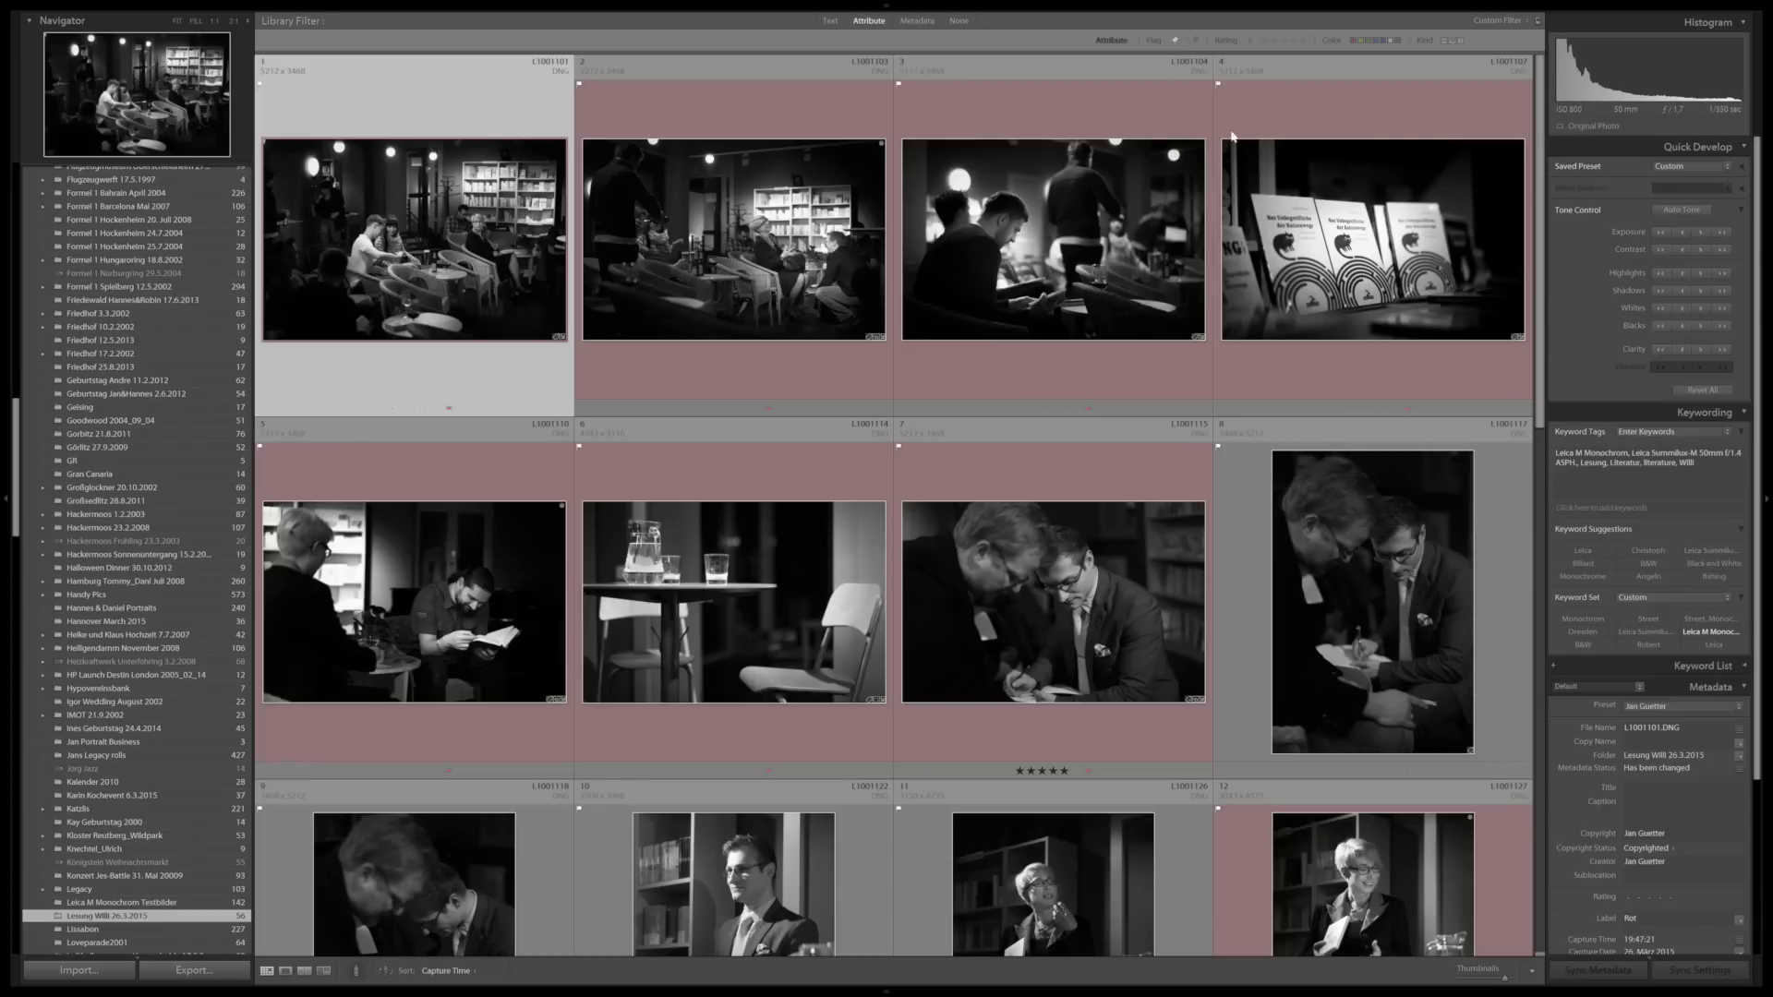
key(ctrl+l)
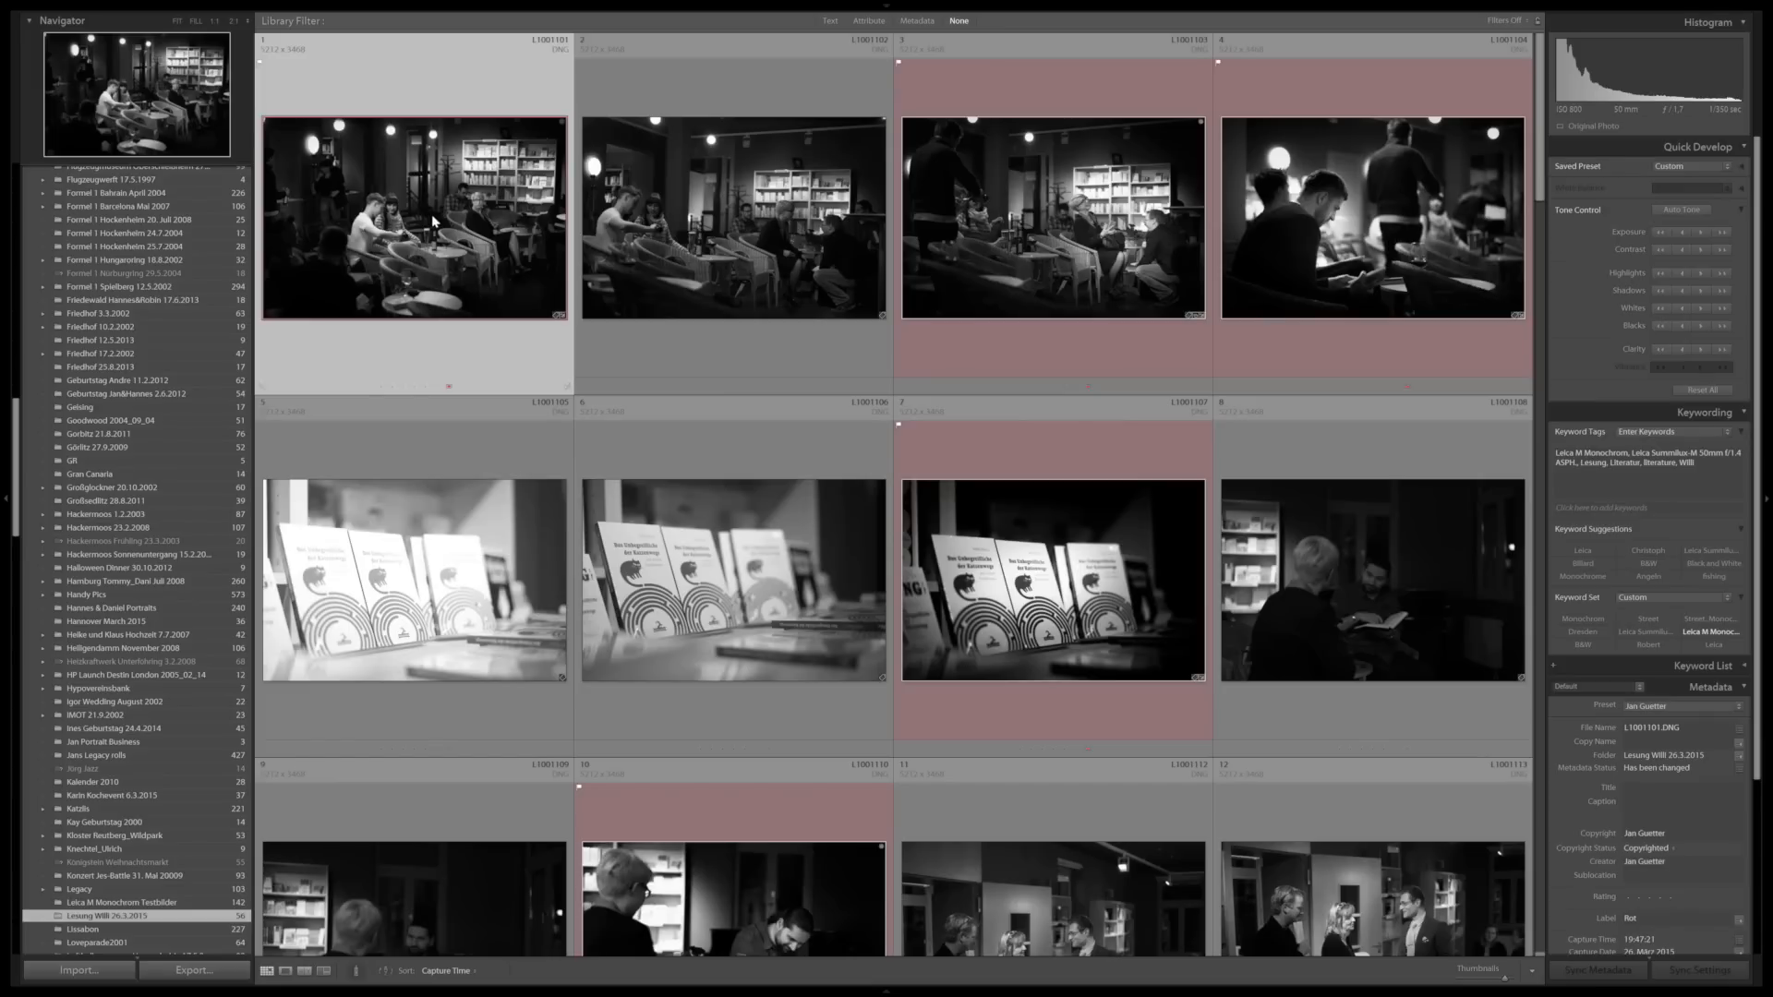
Select the first three photos, view the active one in Loupe view and return to the grid
shift+click(674, 238)
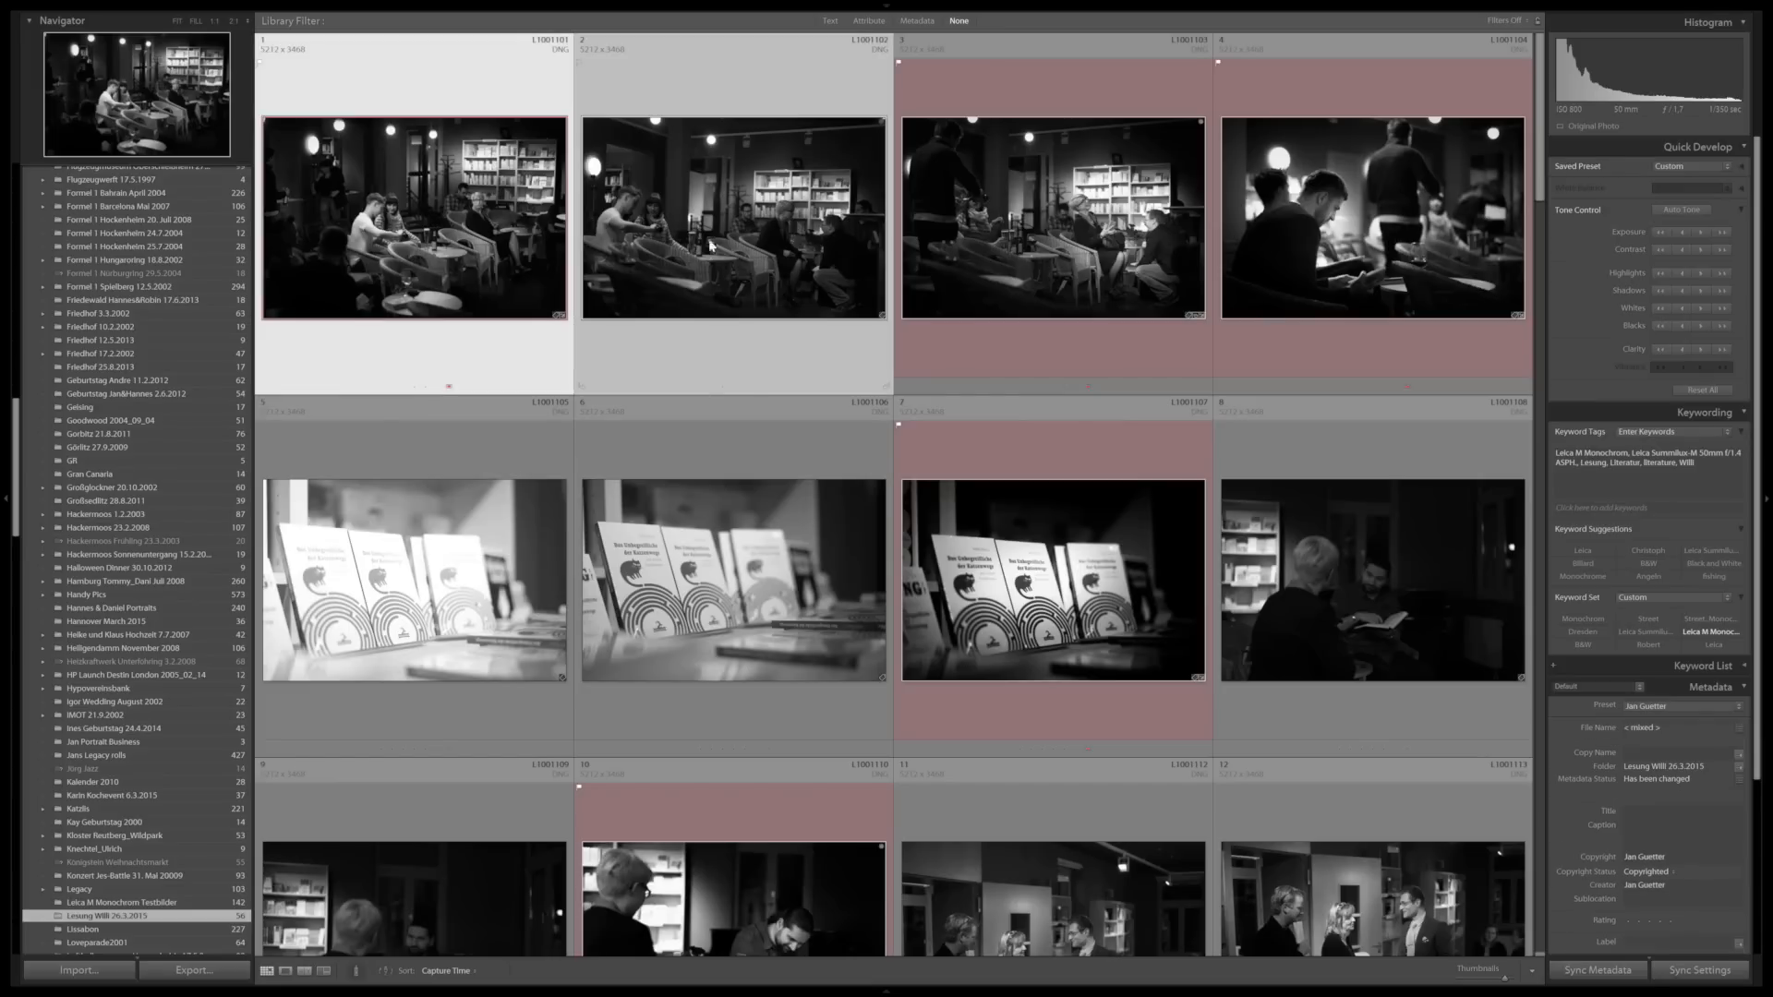
shift+click(981, 307)
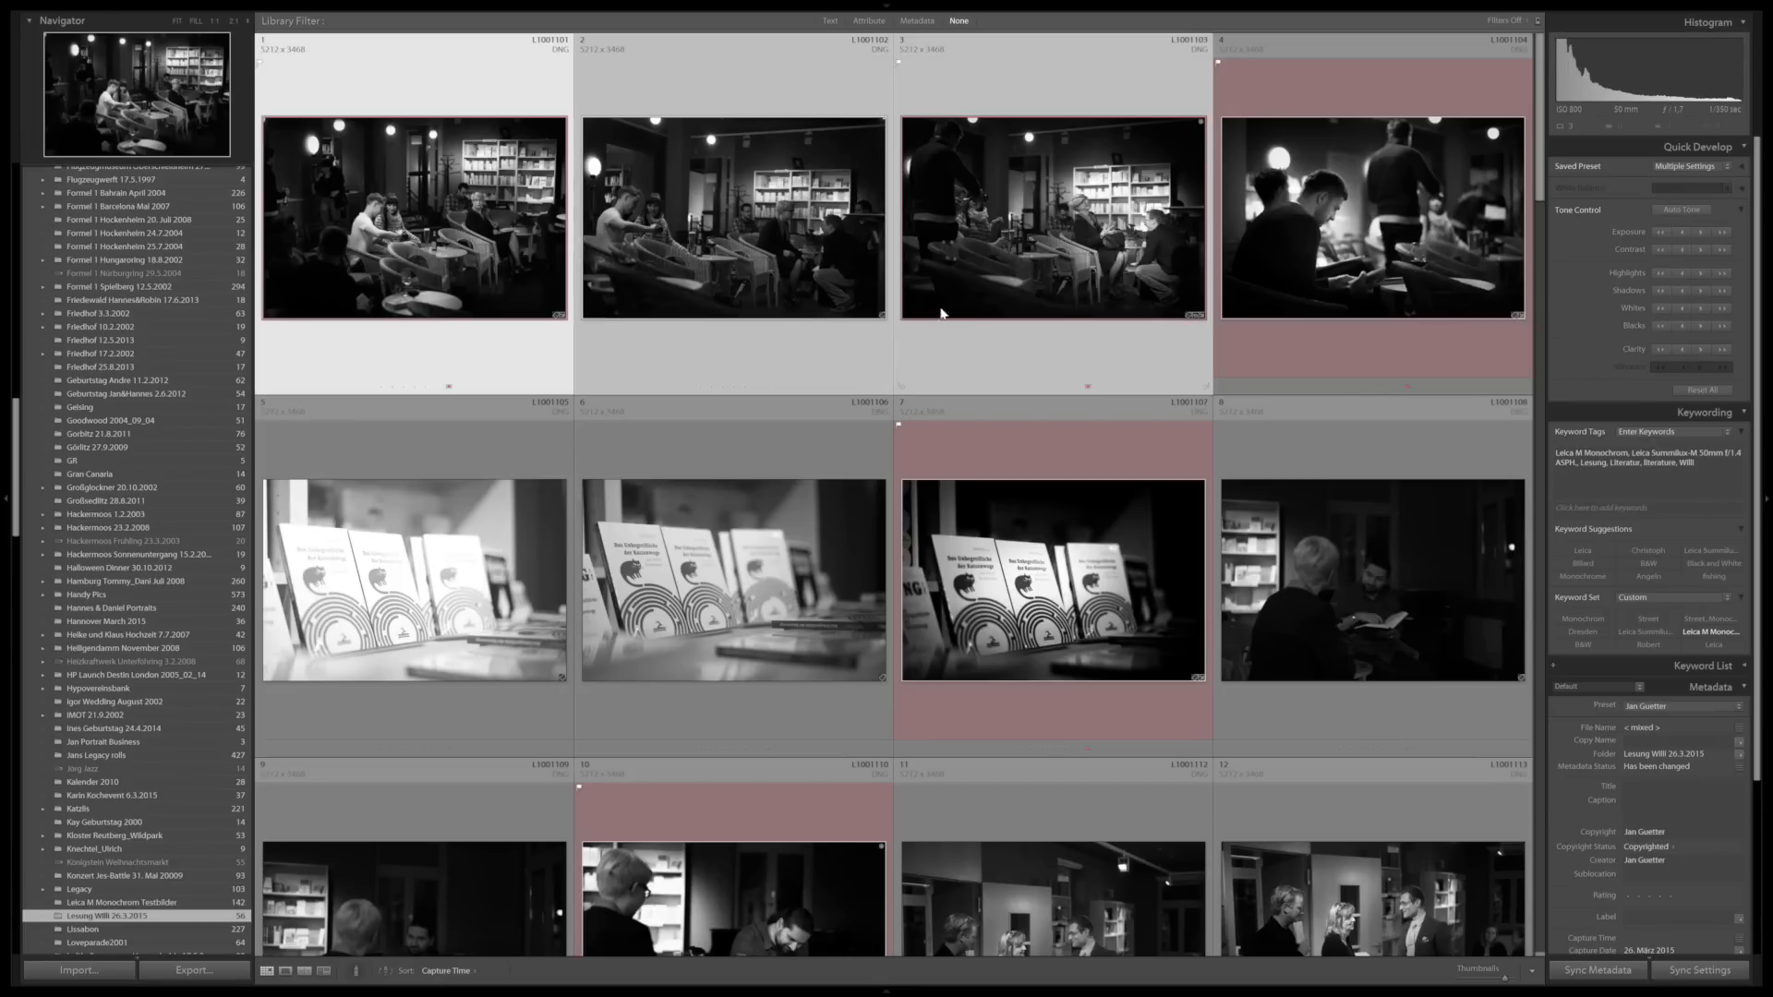
key(e)
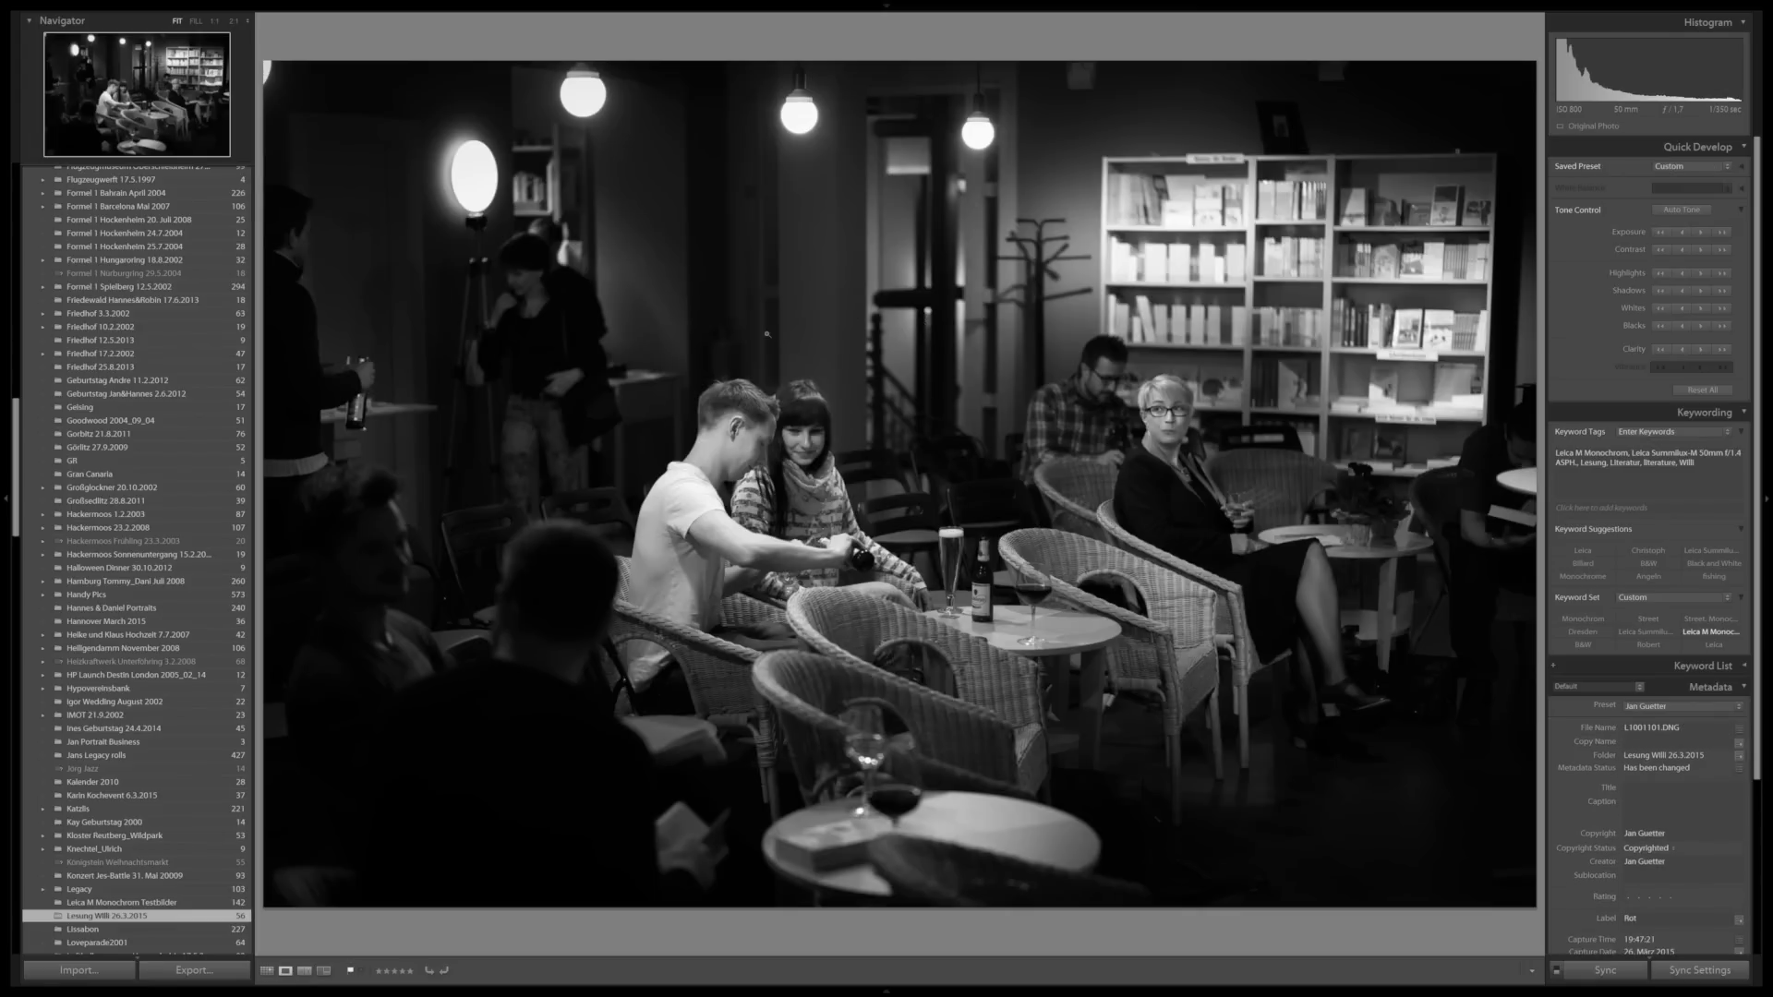
right_click(766, 335)
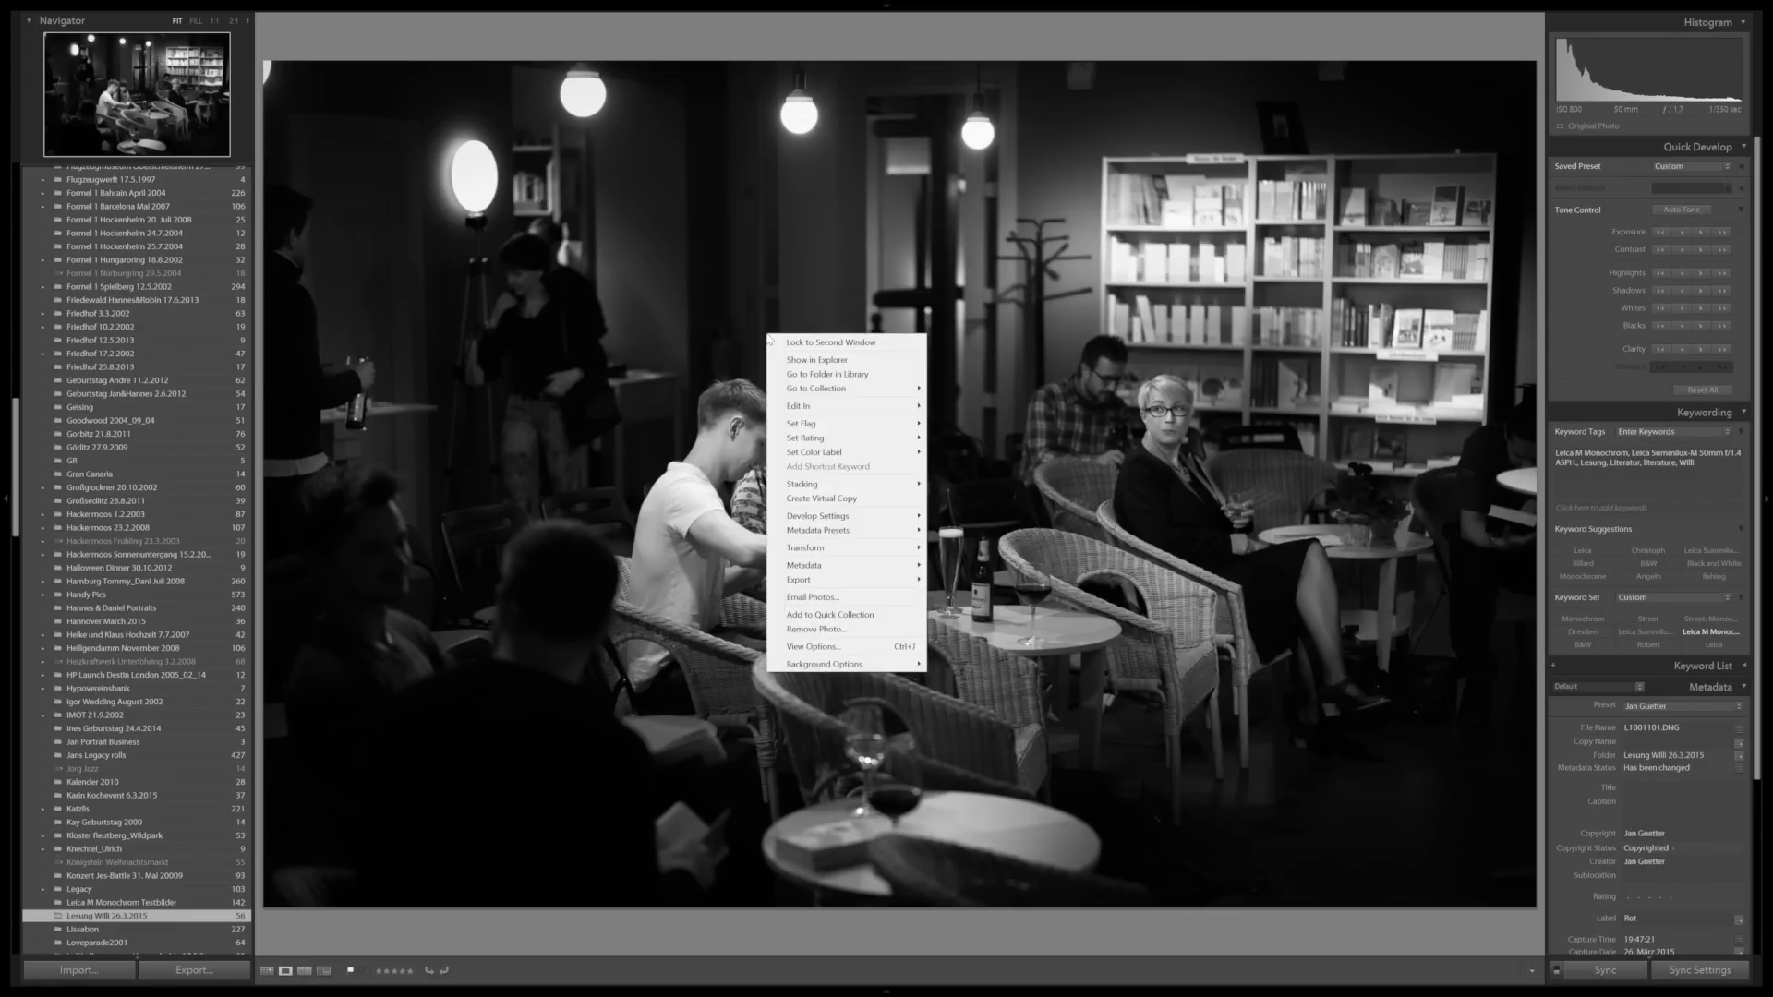
key(Escape)
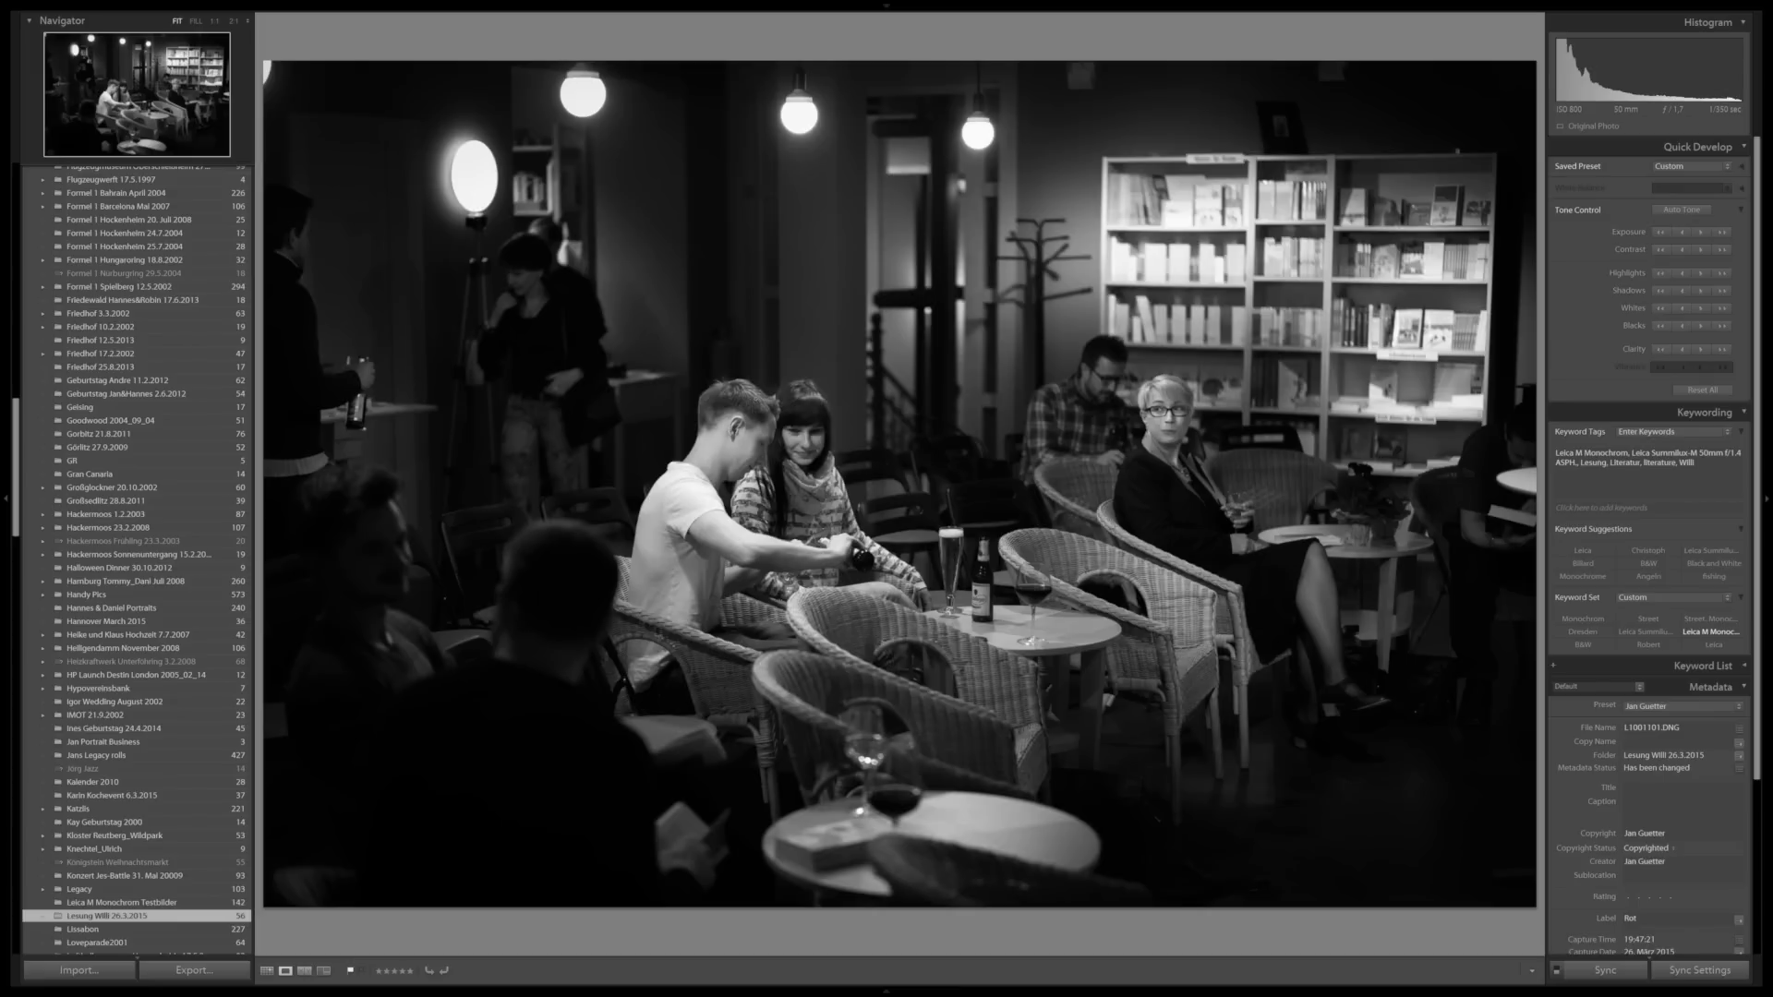
key(g)
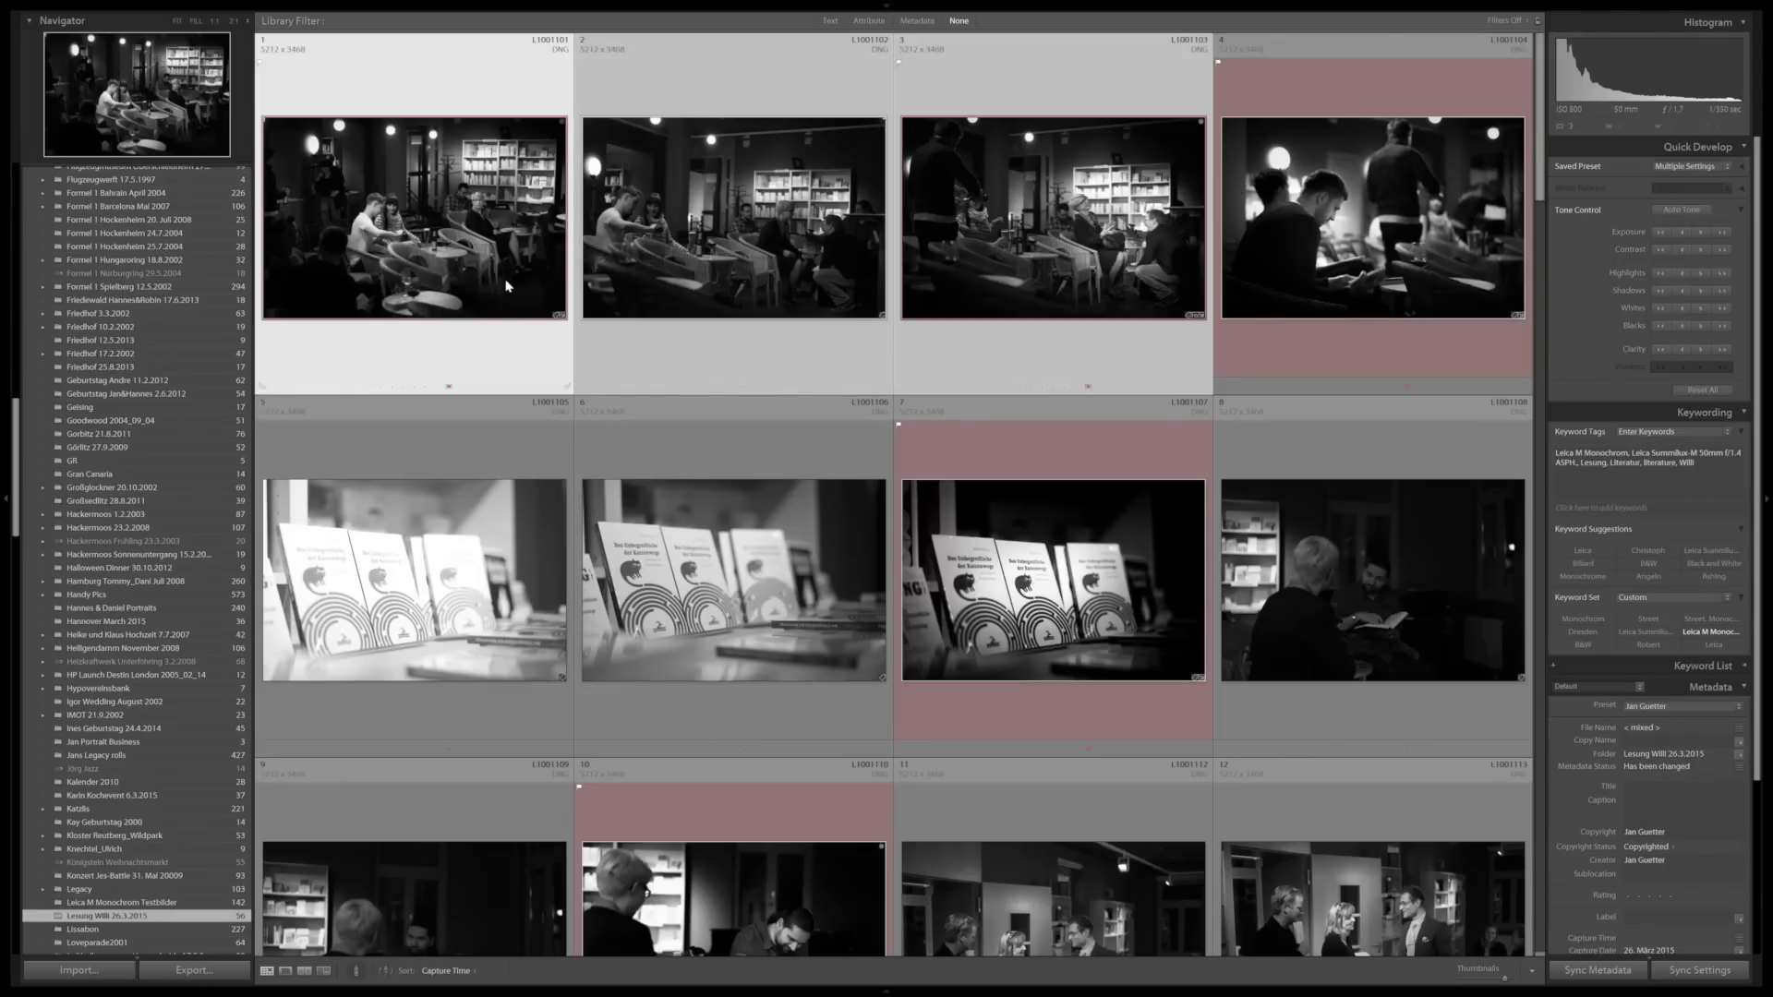
Deselect the three photos and select all photos in the folder
key(ctrl+d)
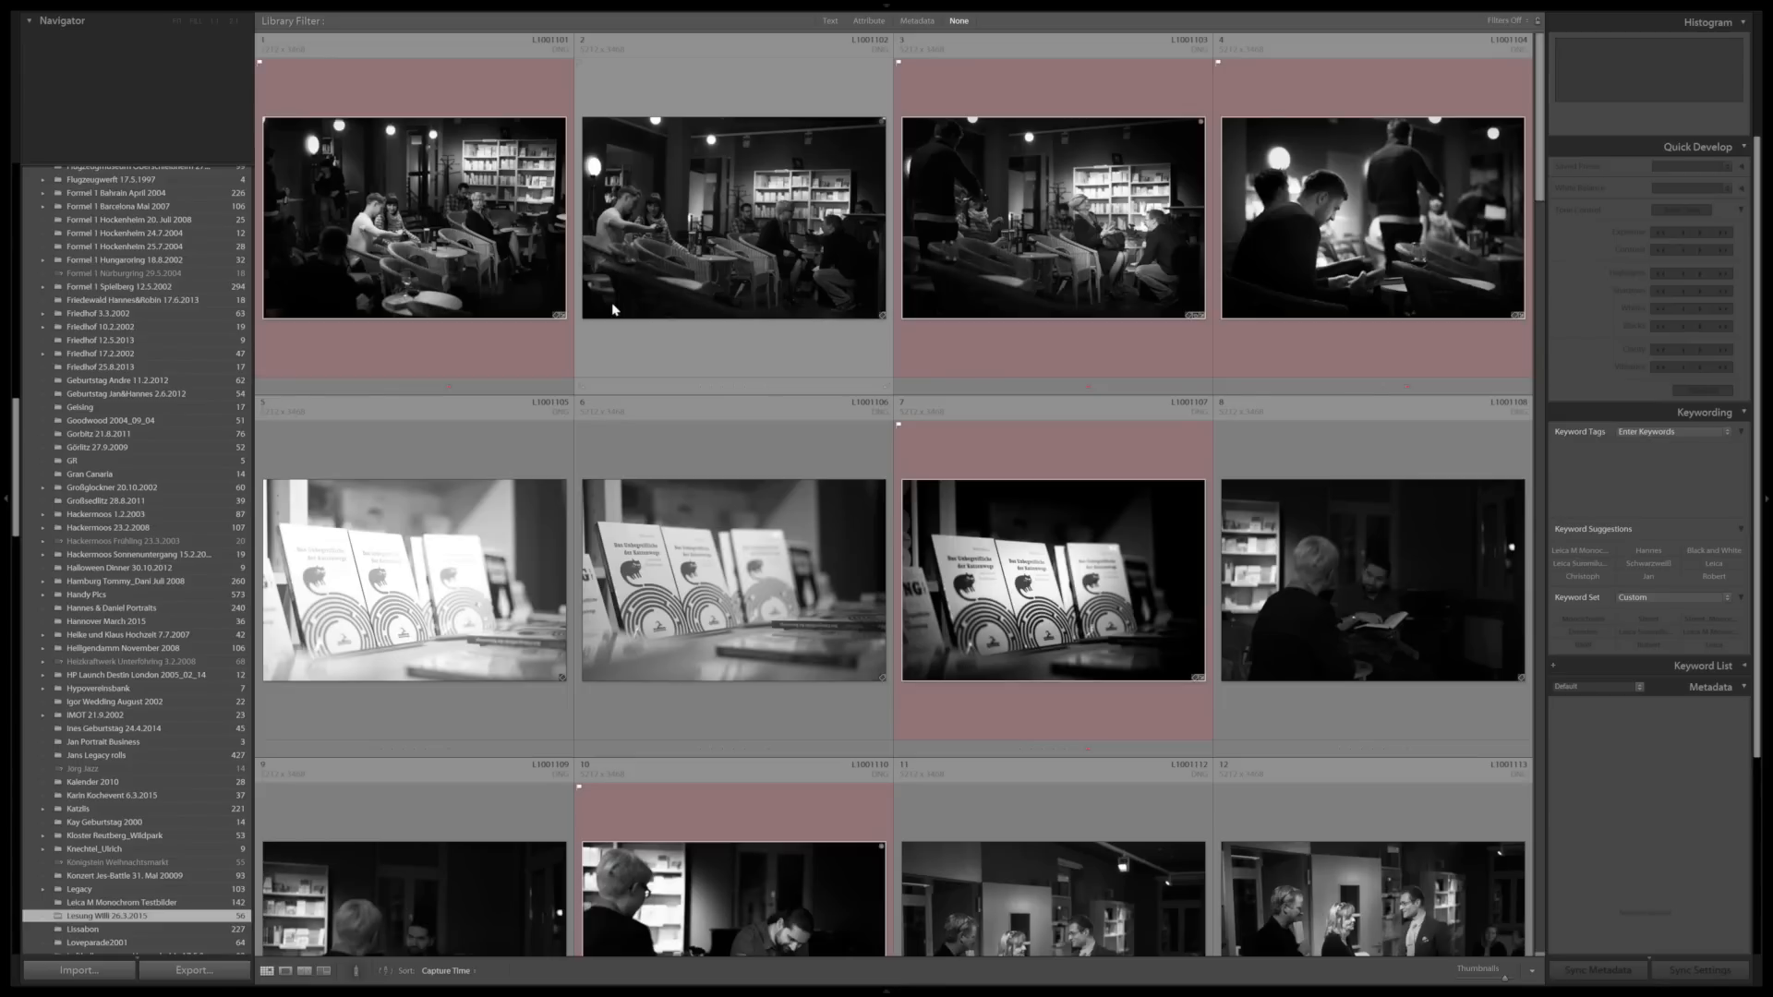
key(ctrl+a)
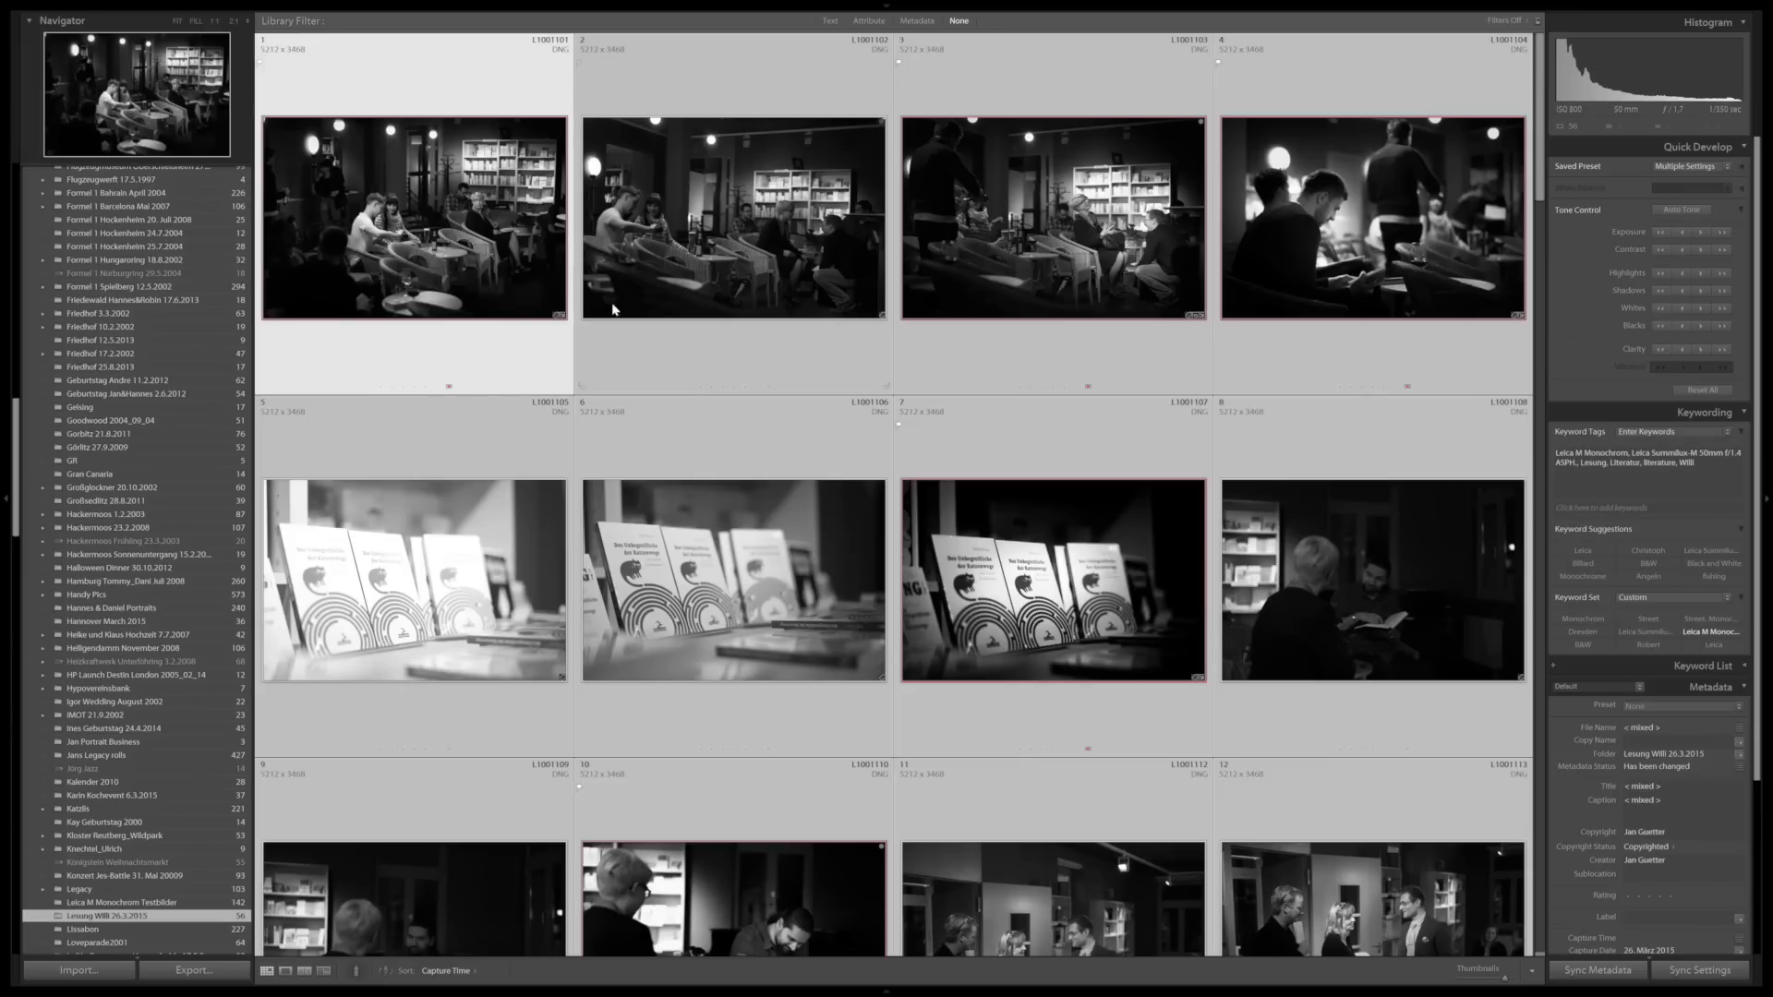
Deselect all photos, select only the first two in the grid and open them in Compare view
key(ctrl+d)
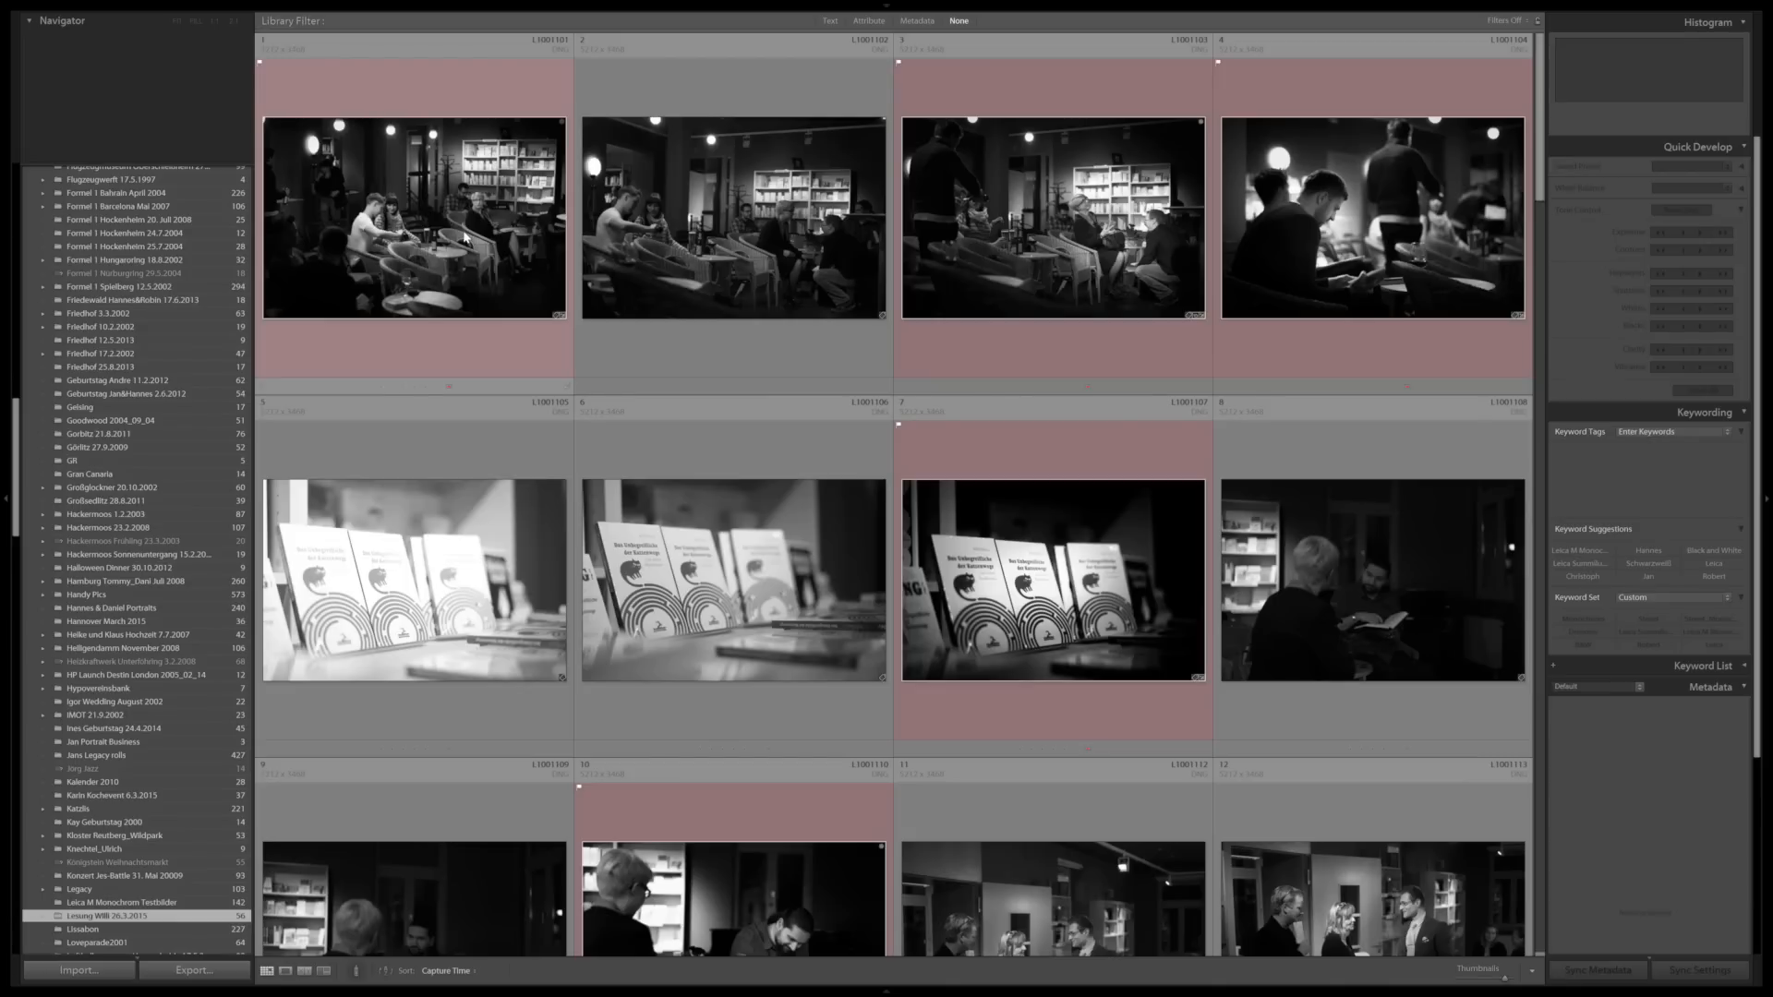
click(467, 243)
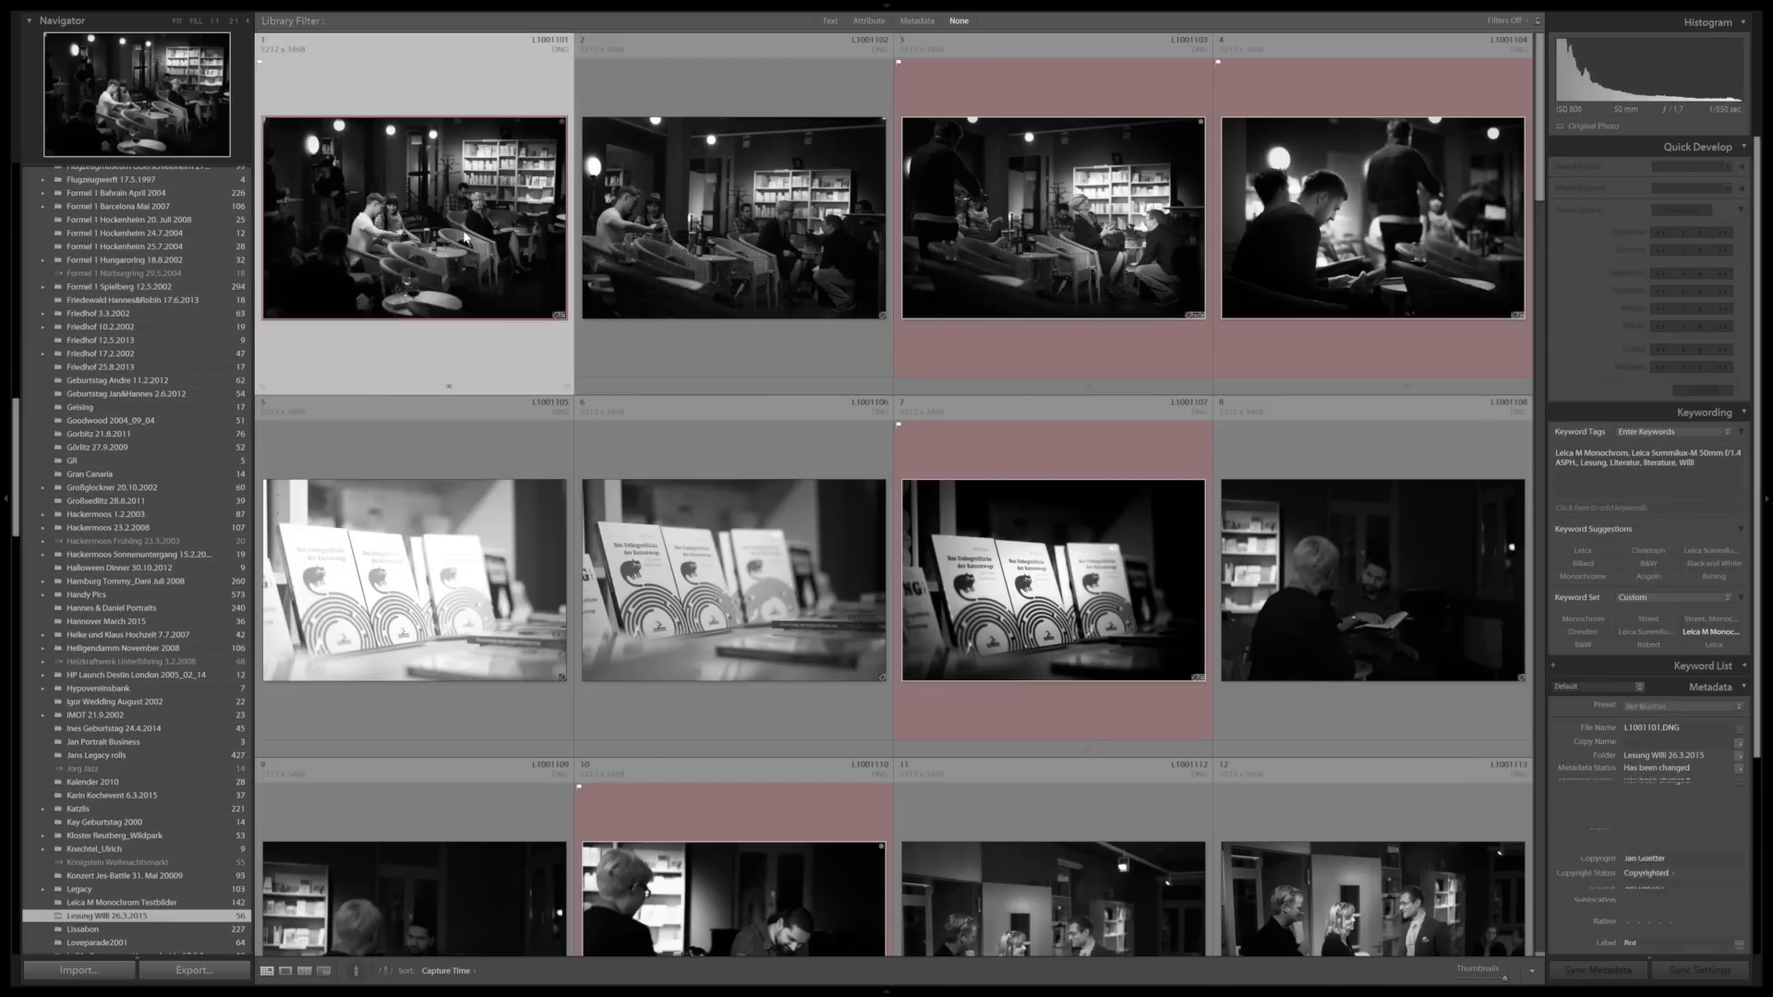
ctrl+click(739, 242)
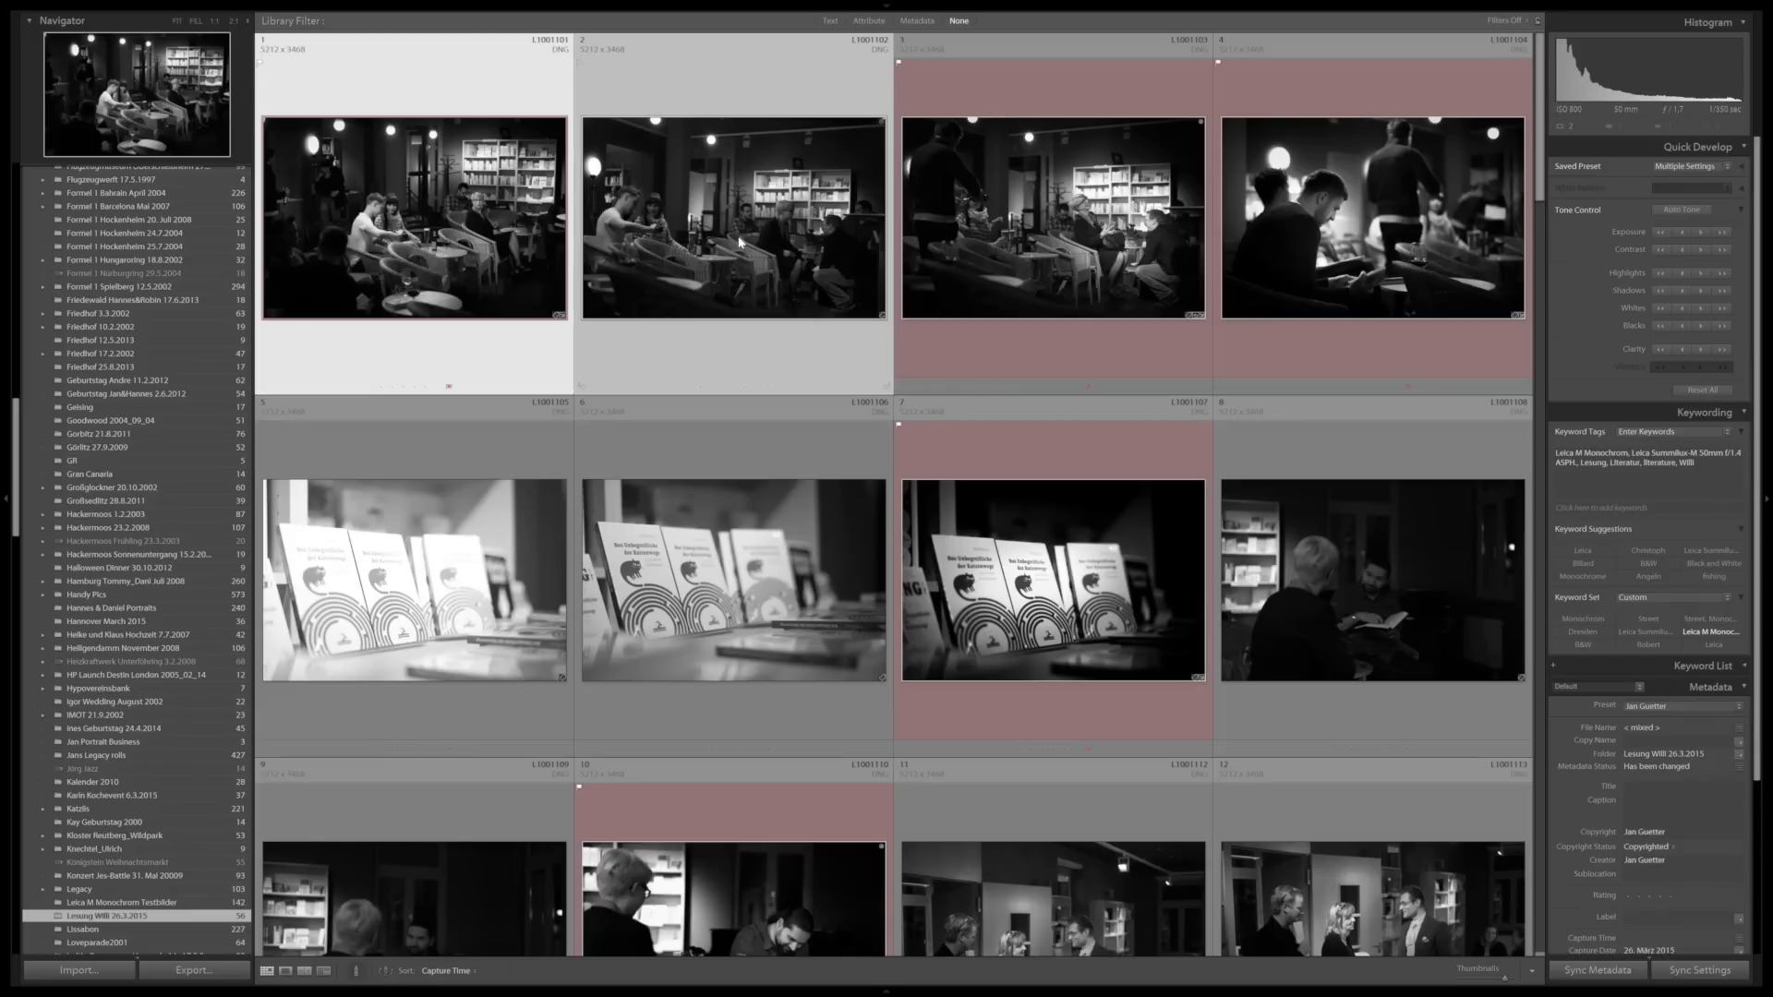
key(c)
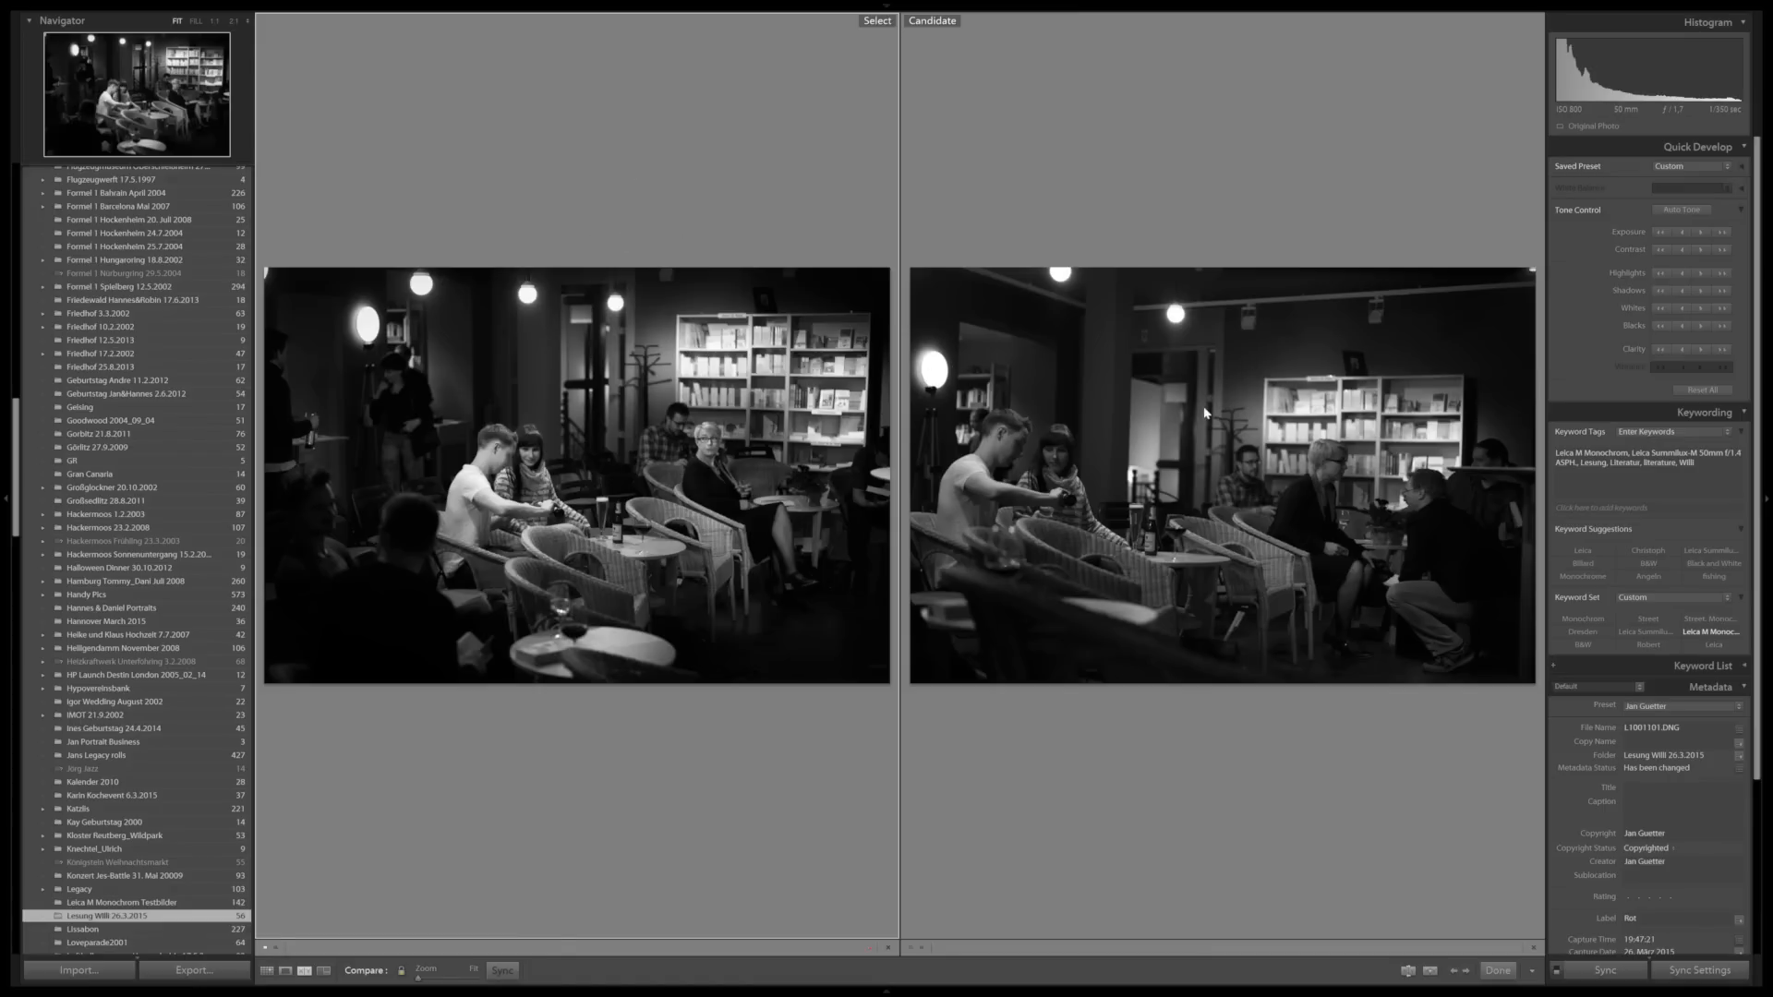
Swap the Select and Candidate photos back and forth several times in Compare view
key(Down)
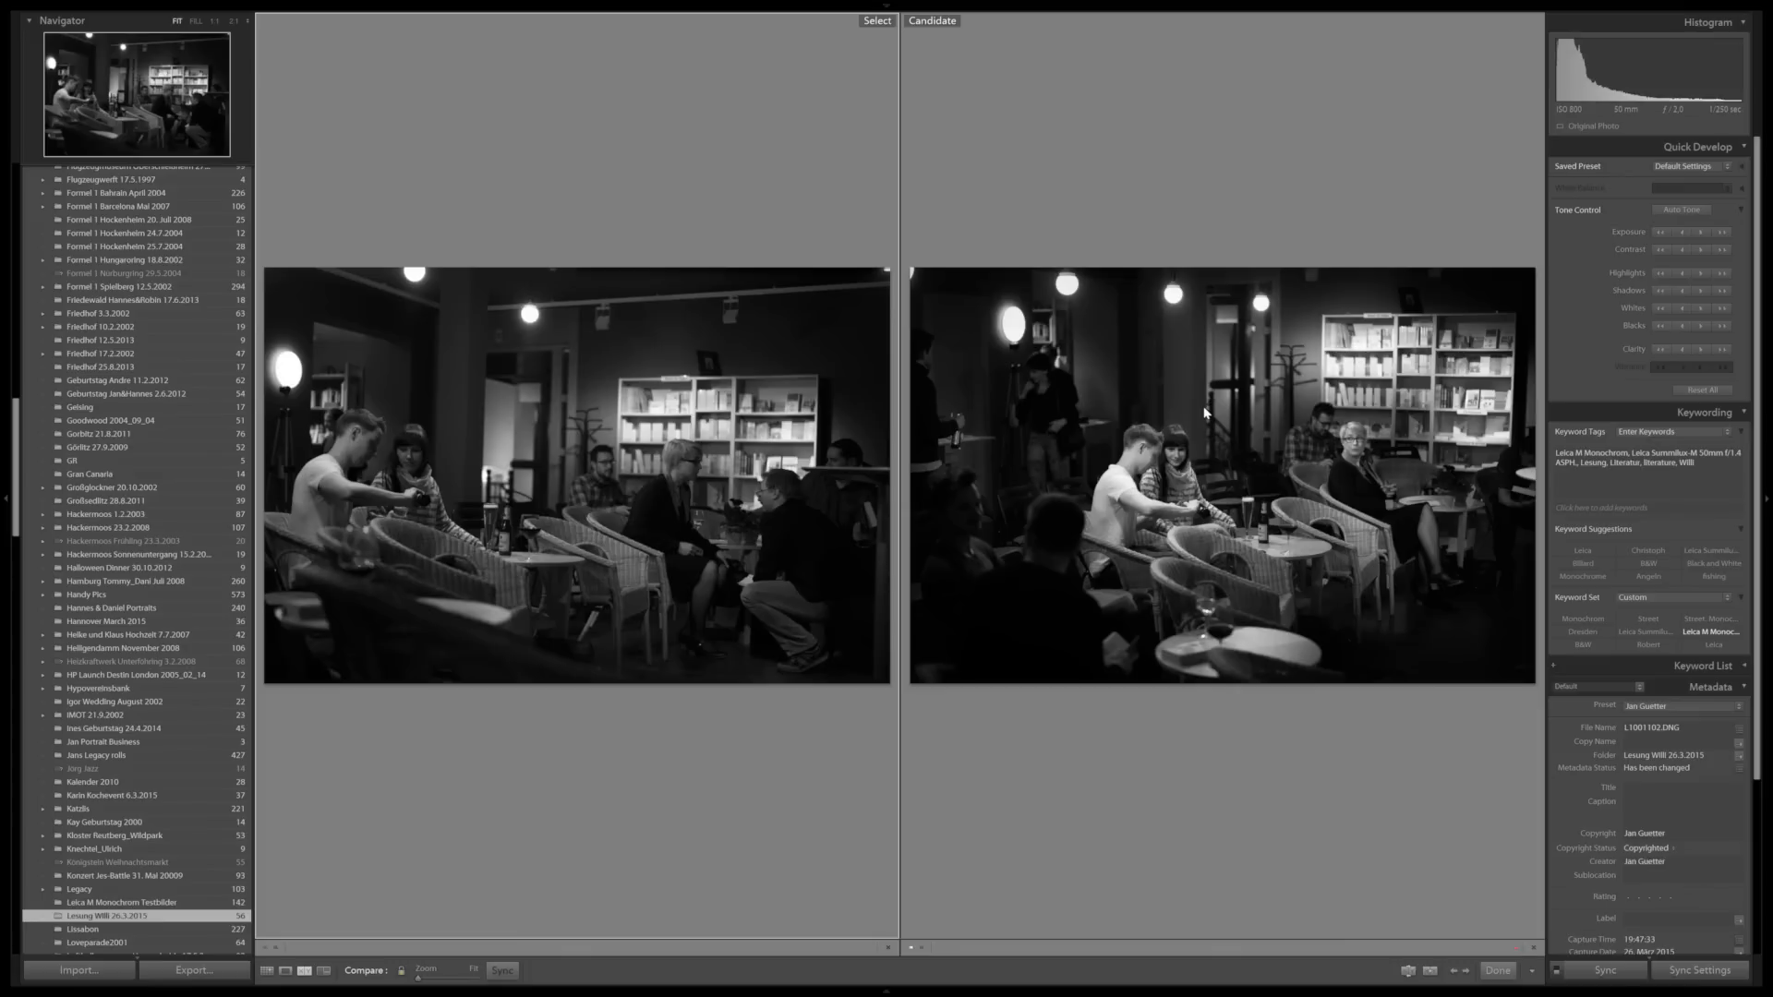
key(Down)
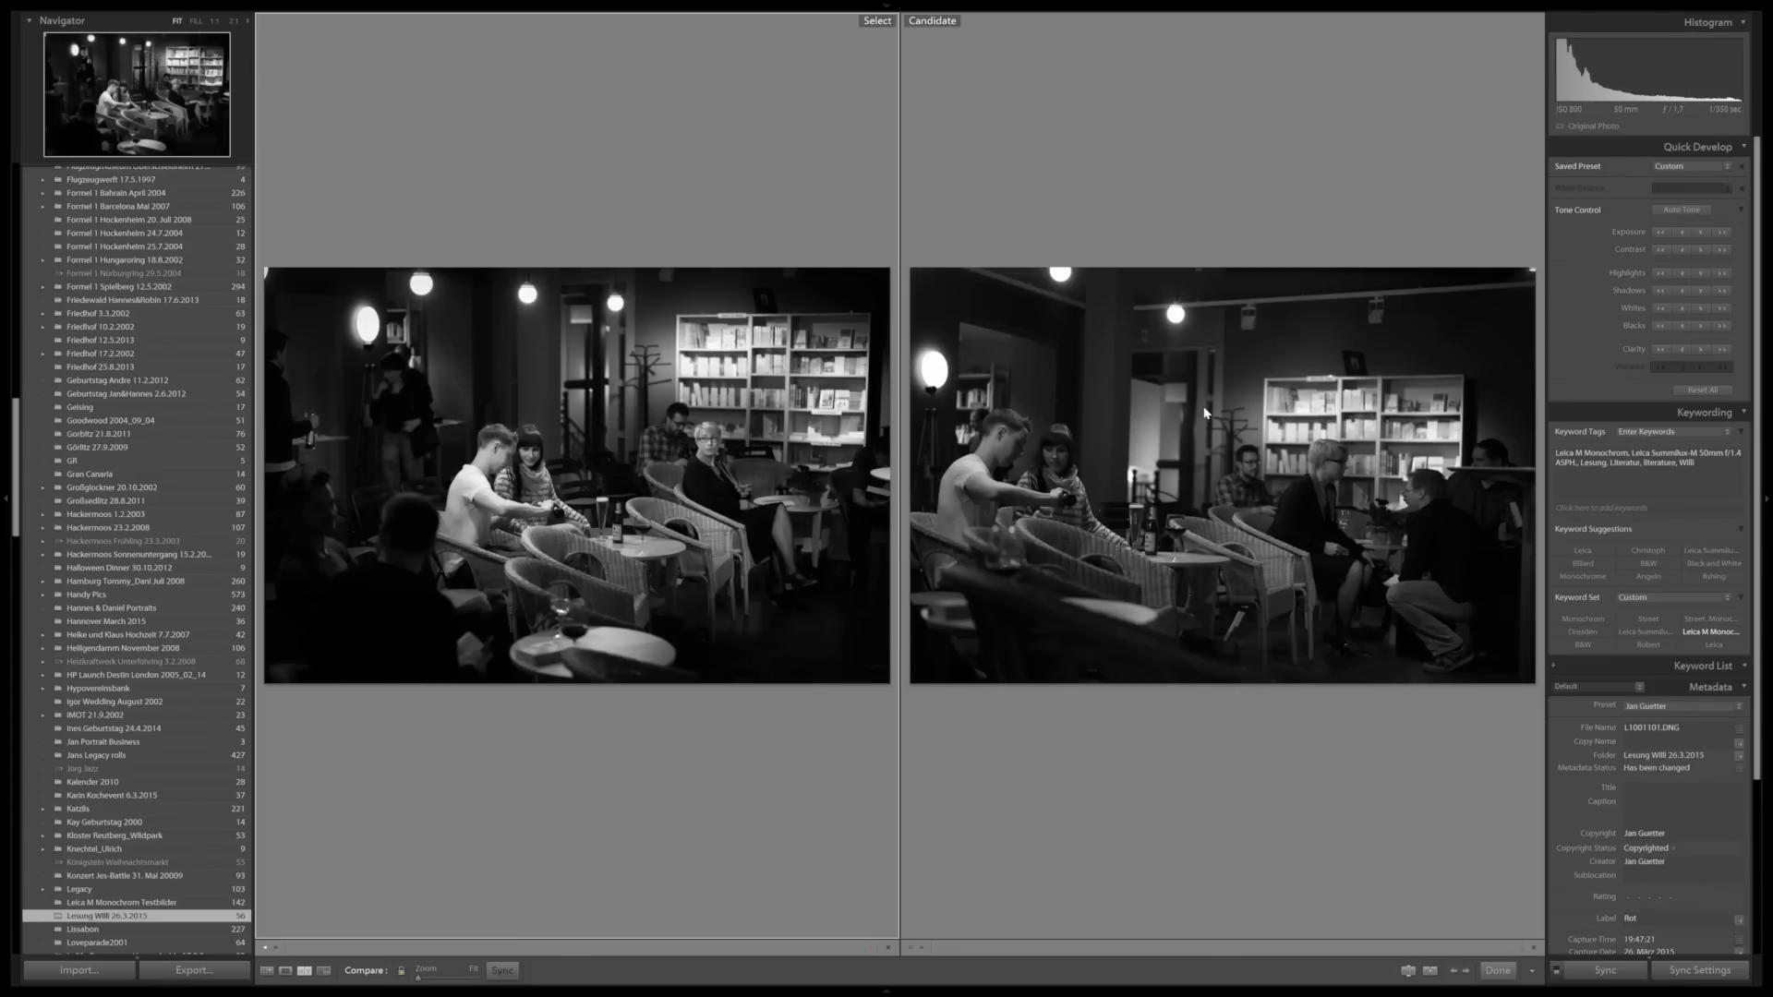
key(Down)
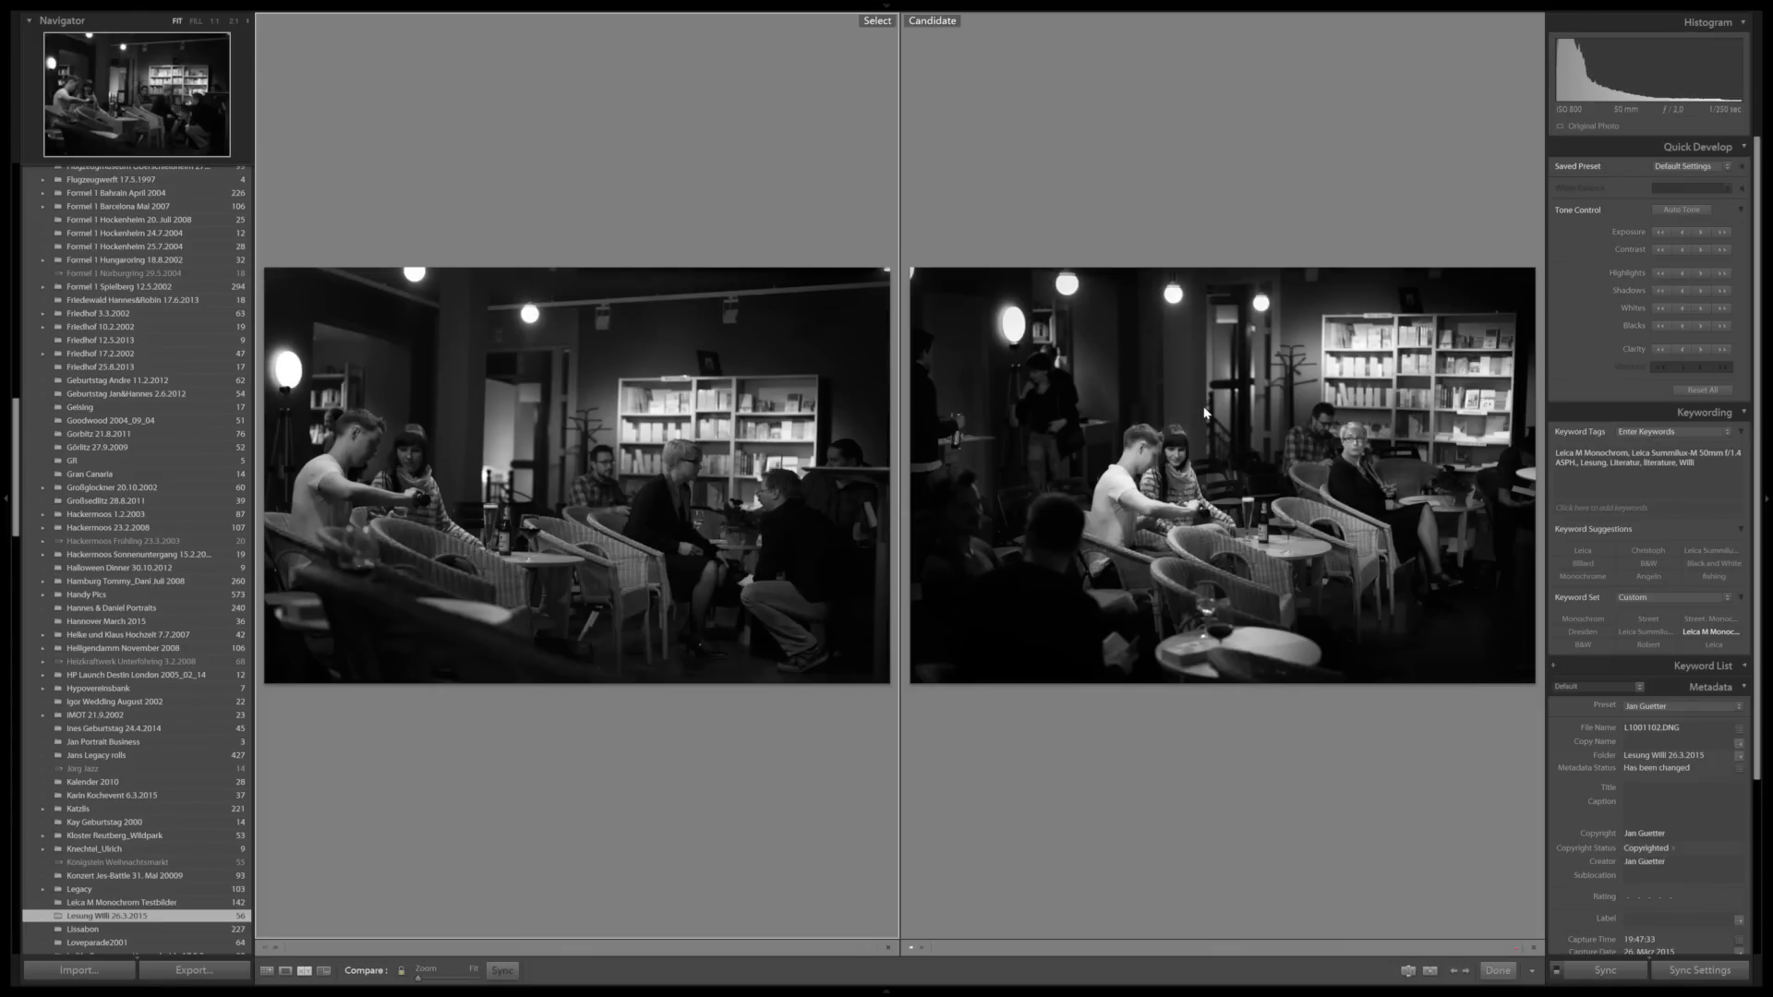
key(Down)
key(Down)
click(641, 491)
click(641, 489)
View L1001102.DNG in Loupe view, flag it as a pick, unflag it, mark it as rejected and return to the grid
key(e)
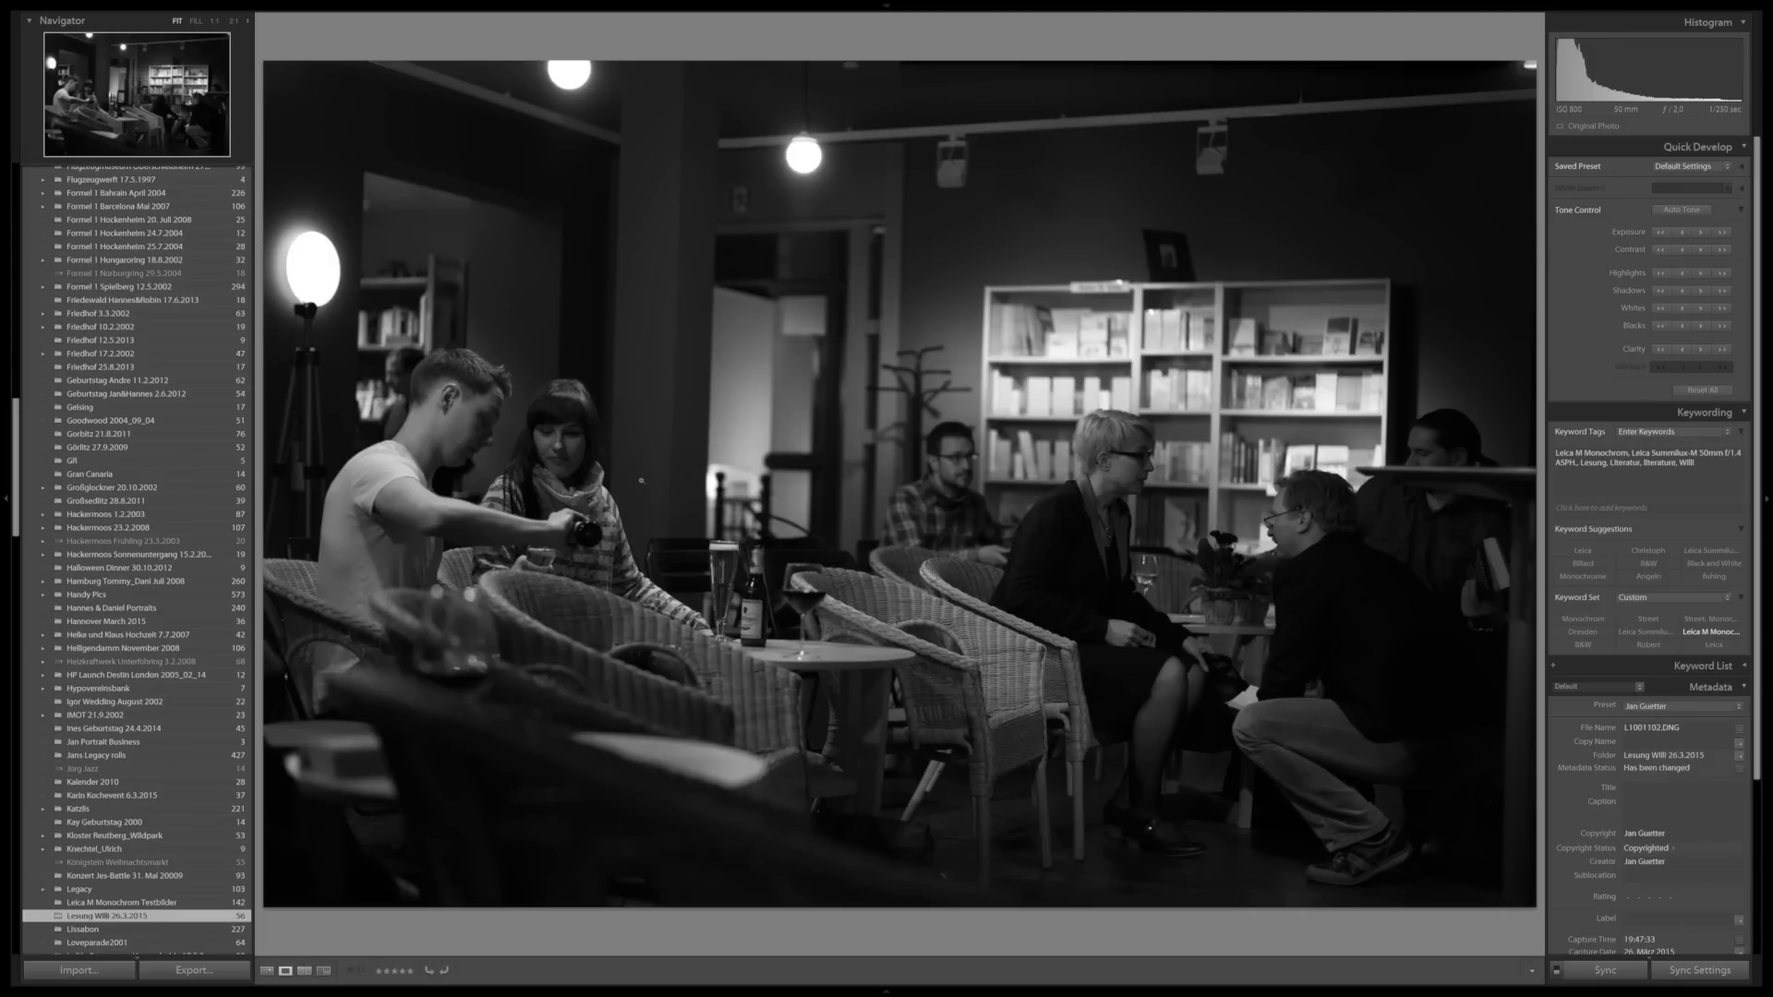
key(p)
key(u)
key(x)
key(g)
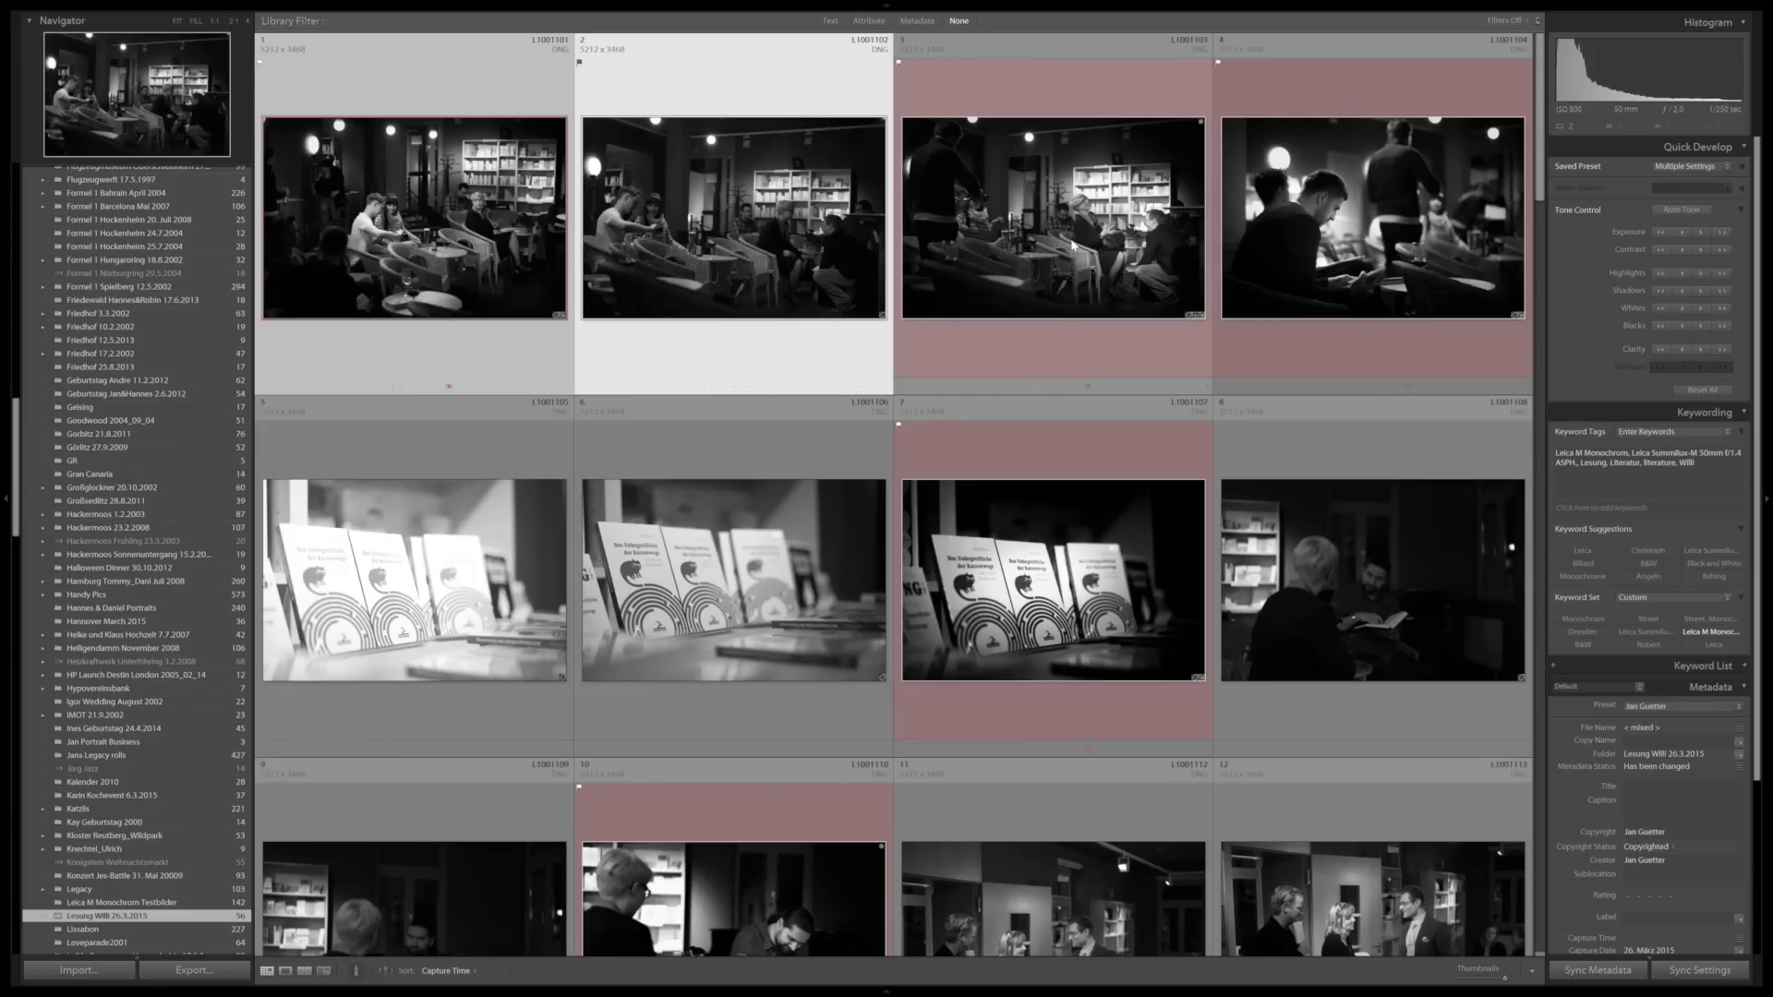
Turn the library filter on and change its flag criterion to show only rejected photos
key(ctrl+l)
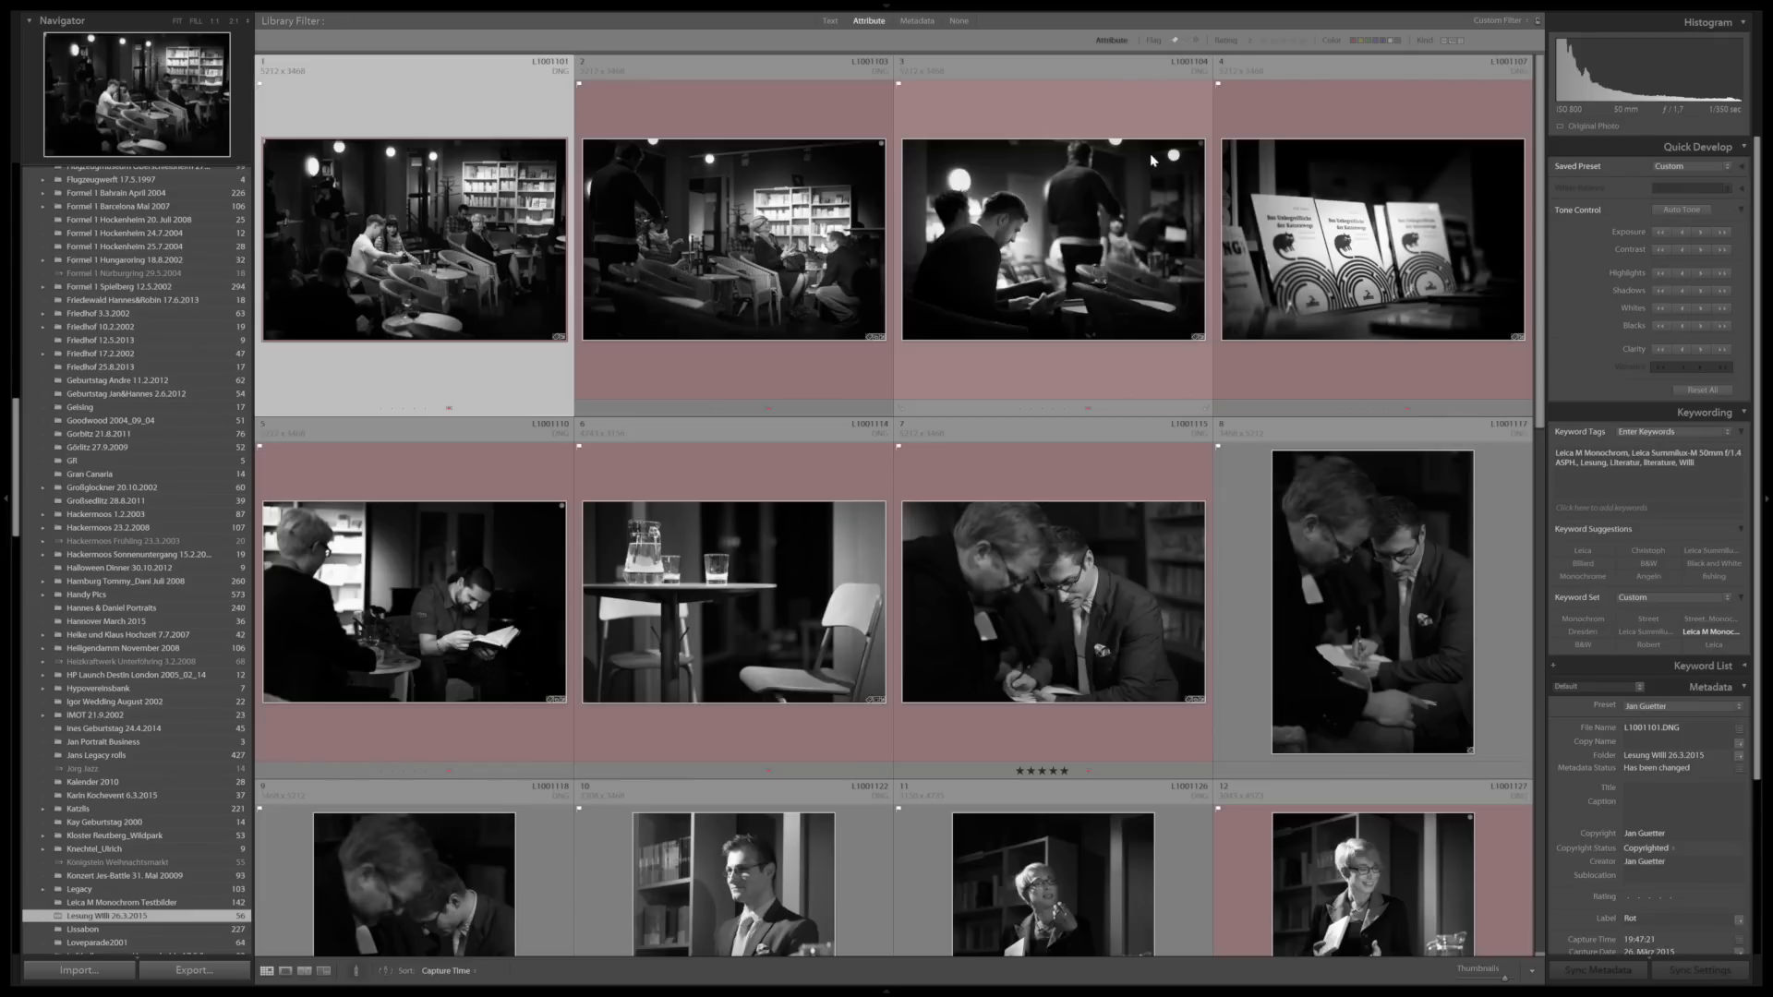
click(1196, 42)
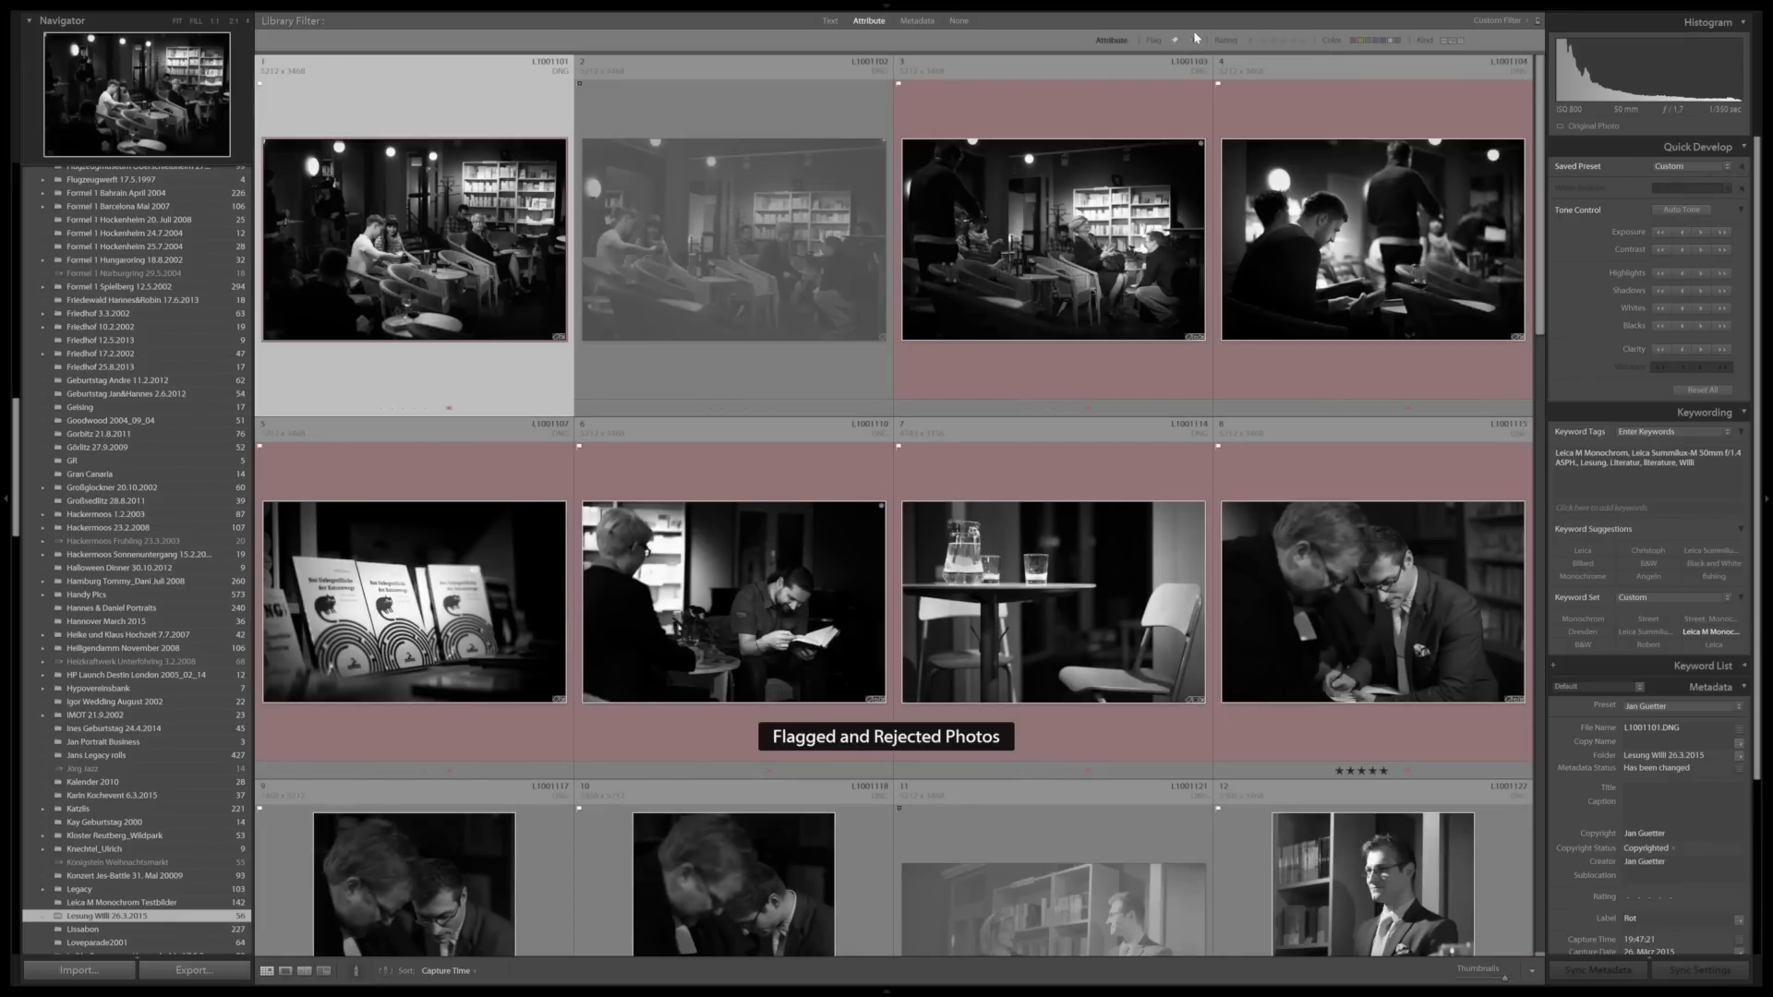
click(1175, 42)
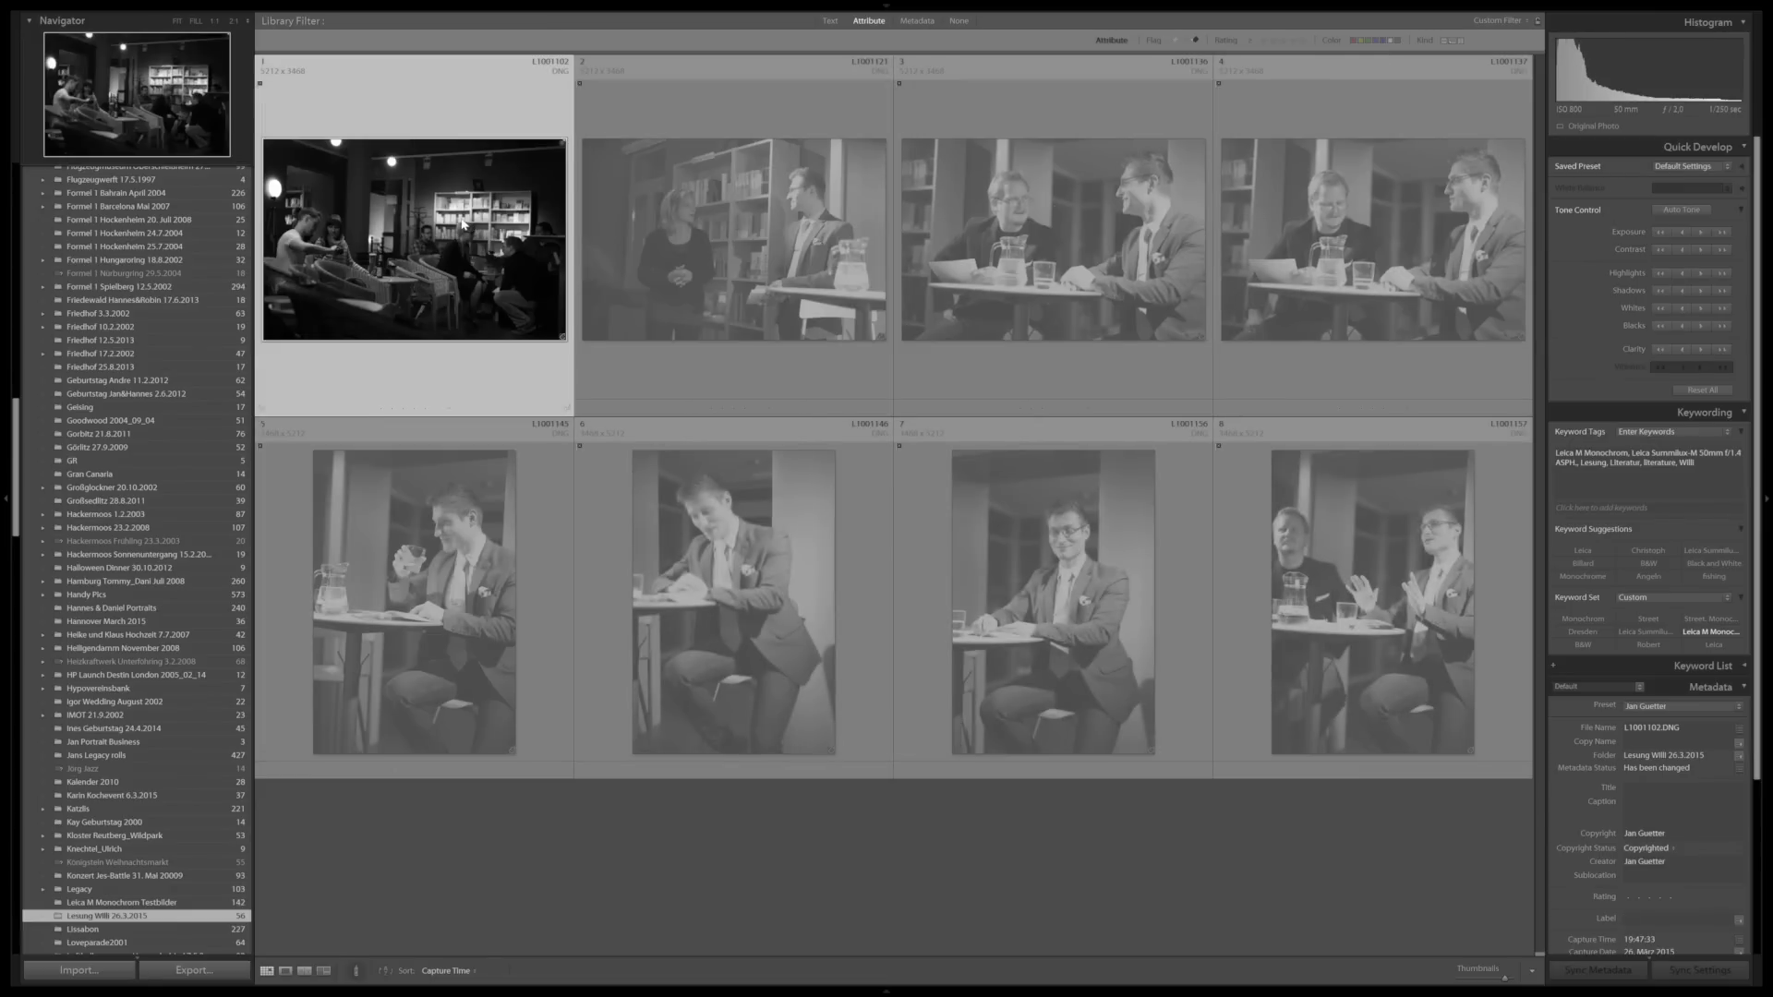
Step through the rejected photos in the grid, from the second photo to the first one in the second row
click(701, 251)
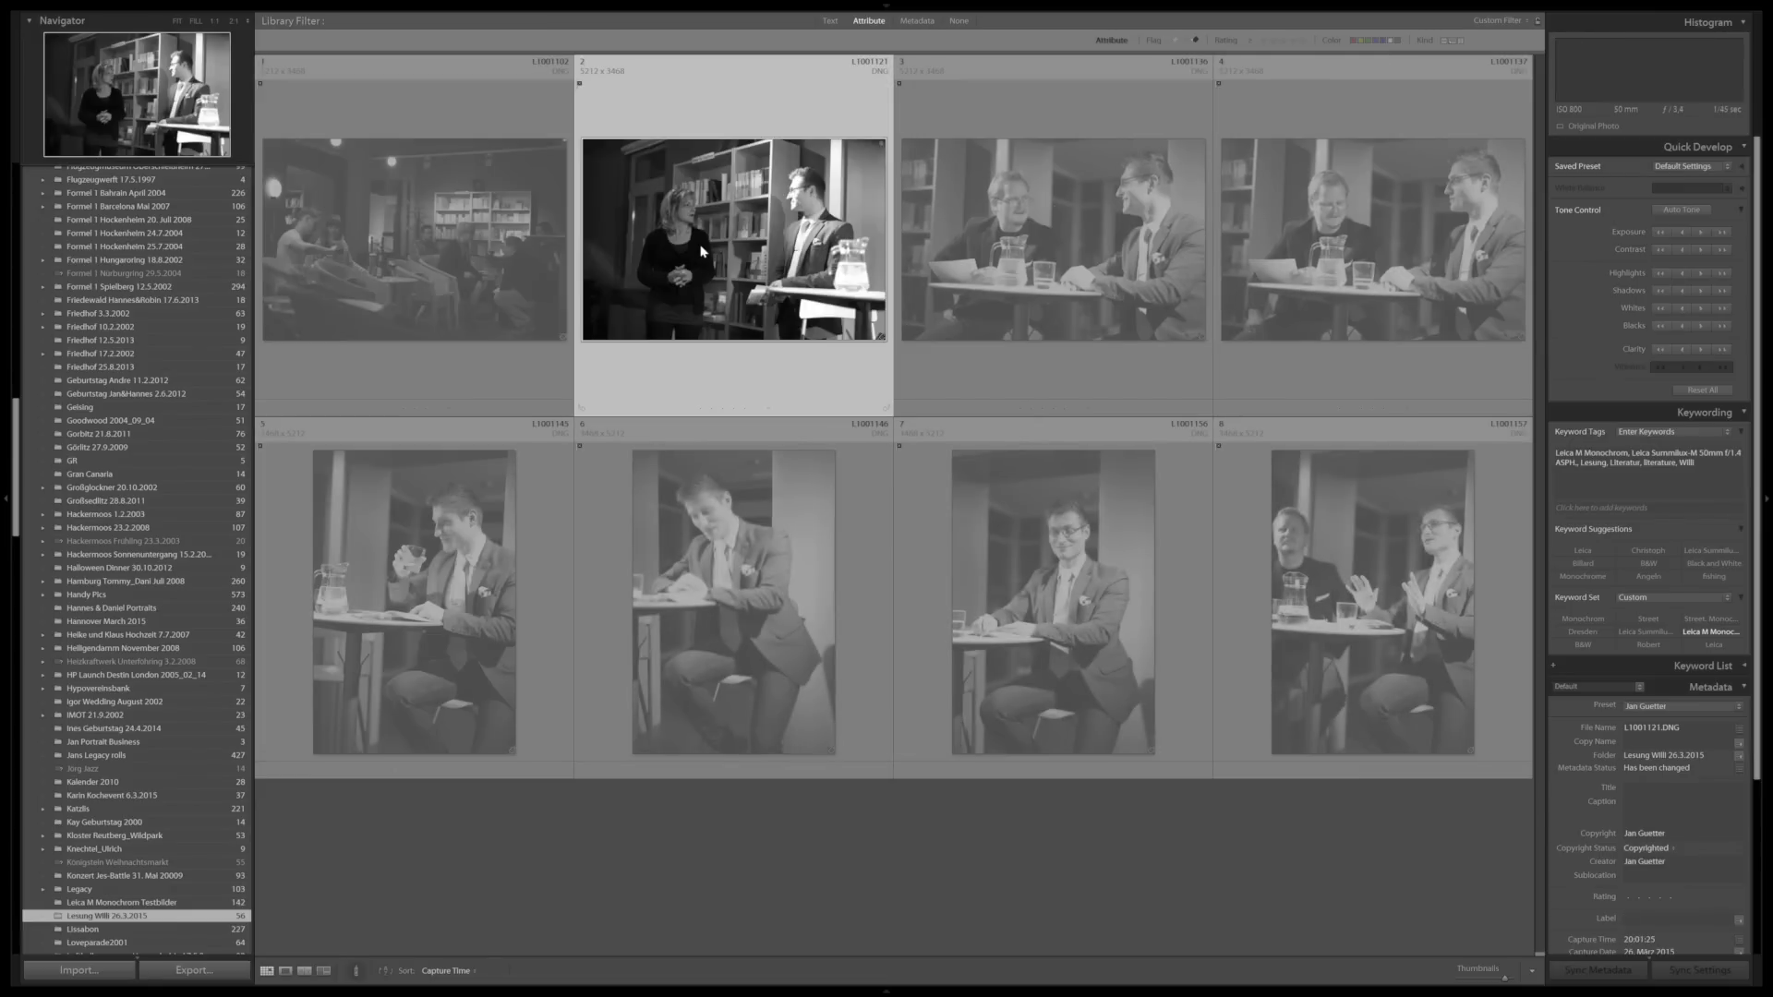
key(Right)
key(Right)
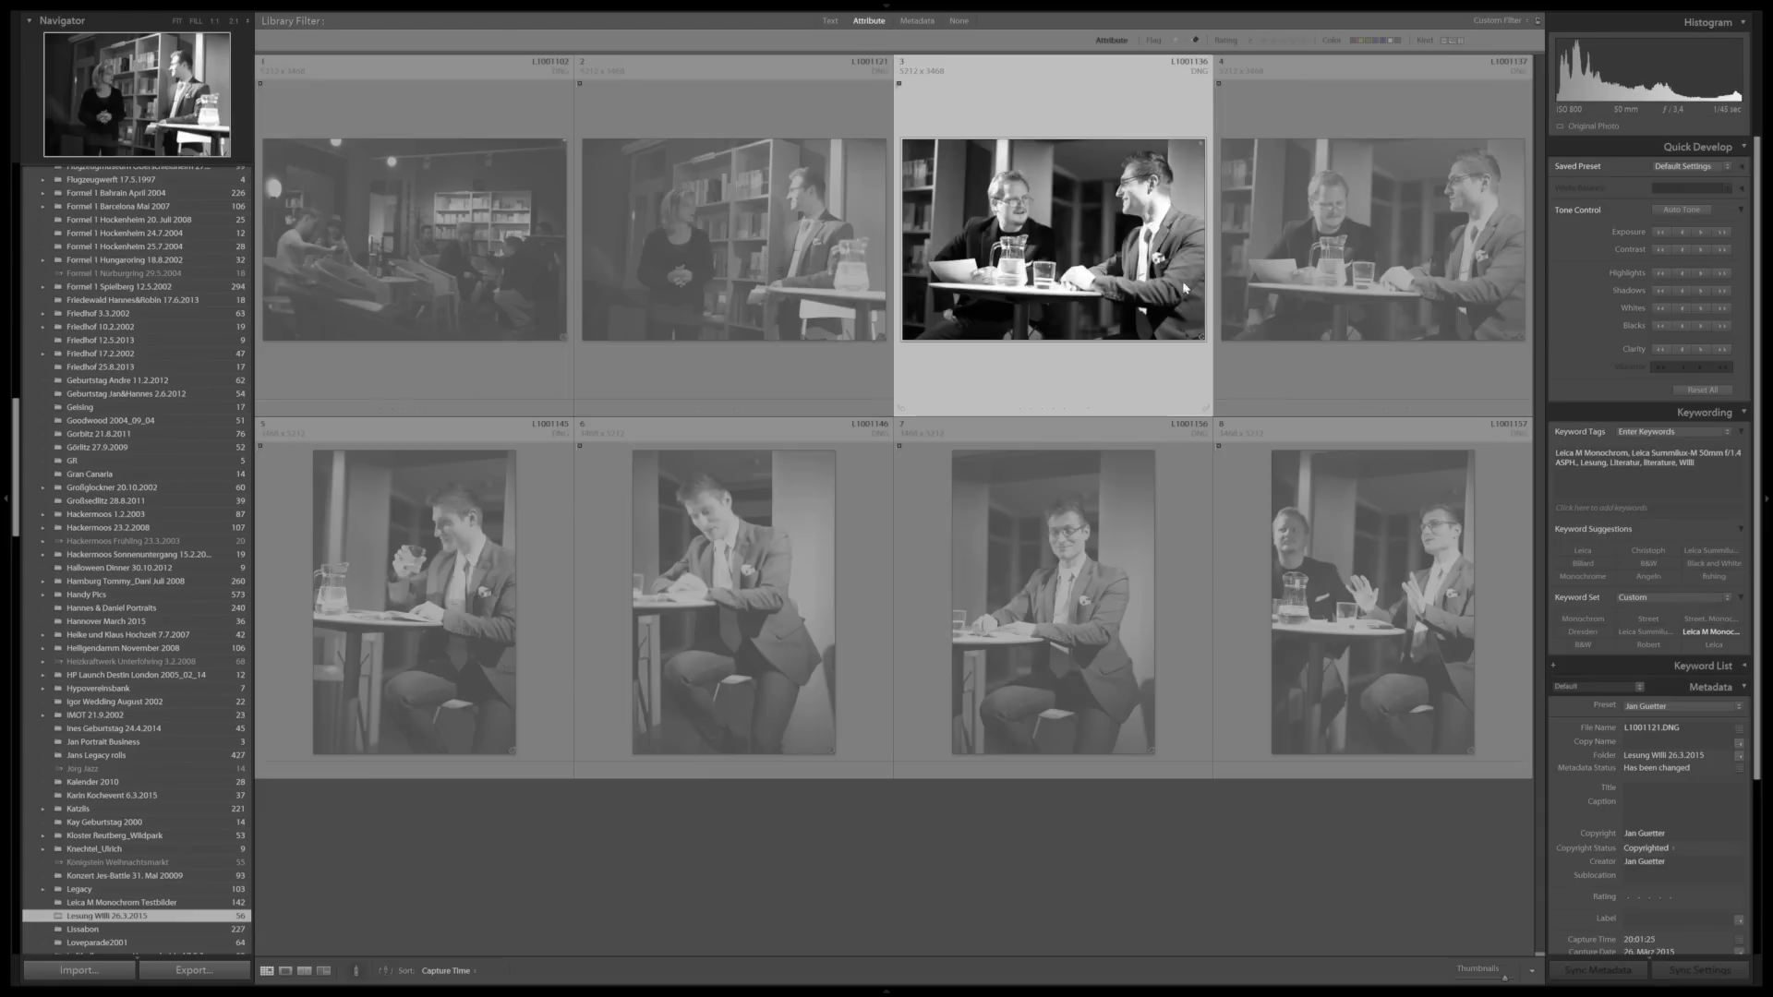
key(Down)
key(Left)
key(Left)
key(Left)
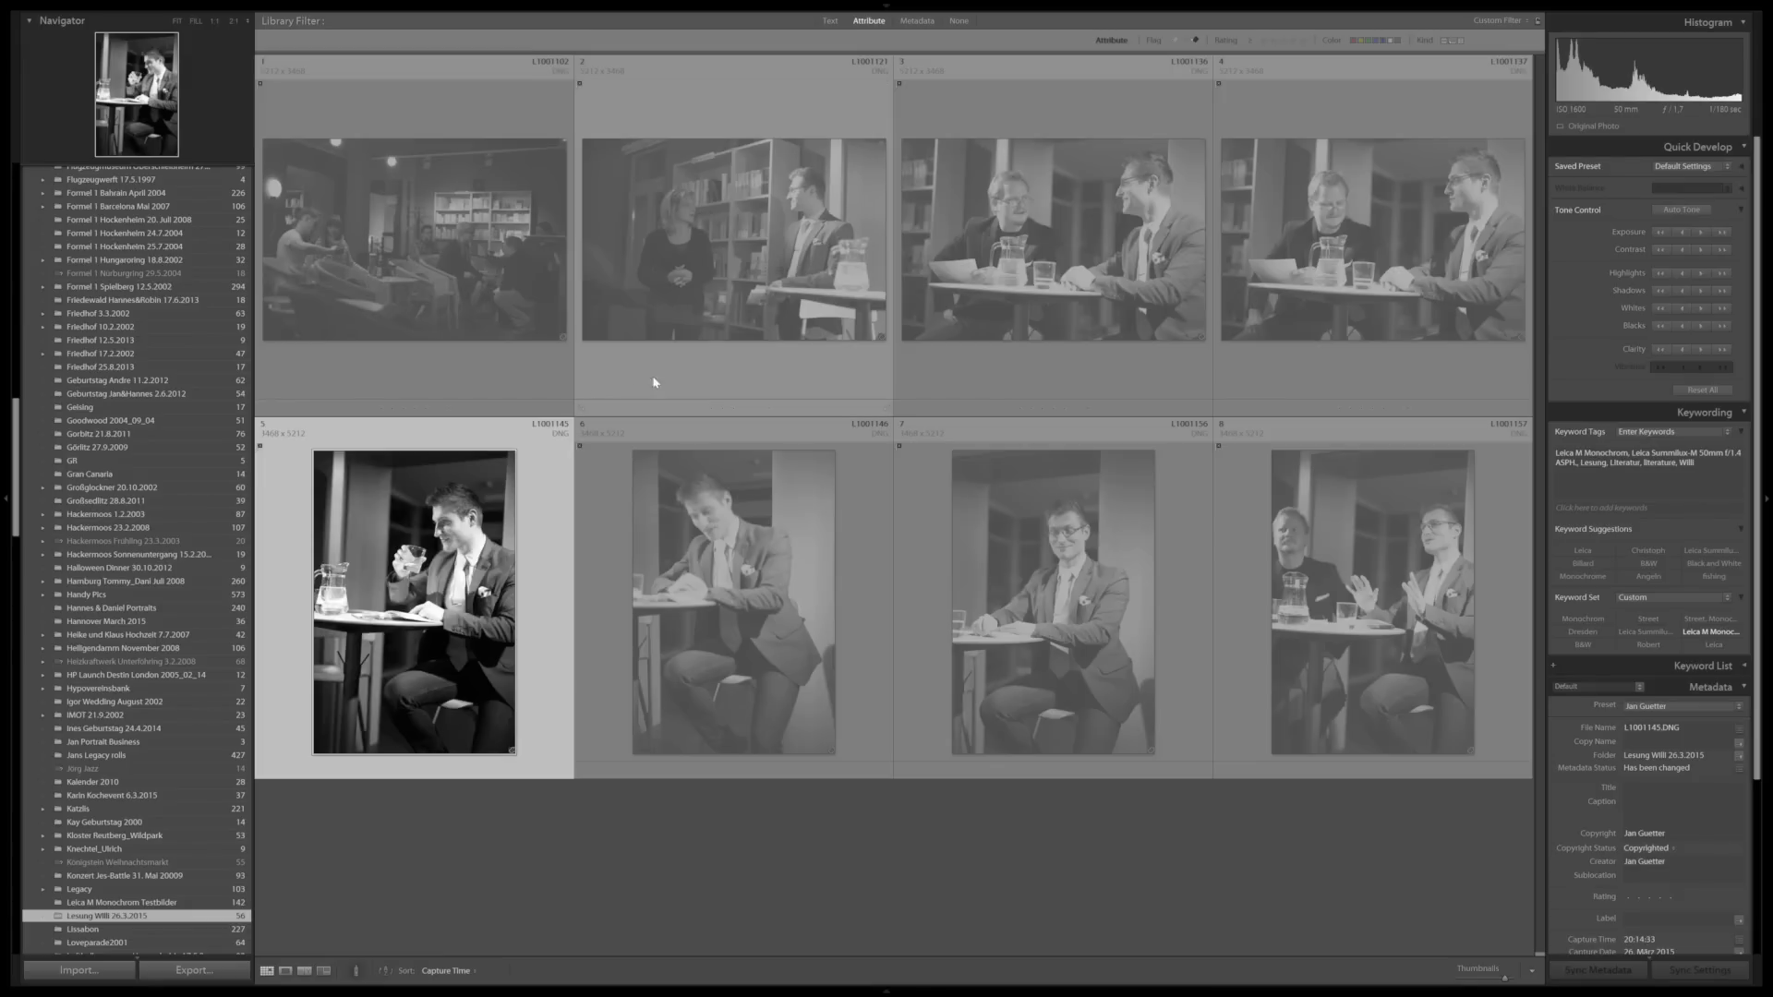
Switch the flag filter back to show only picked photos
click(1195, 41)
click(1175, 40)
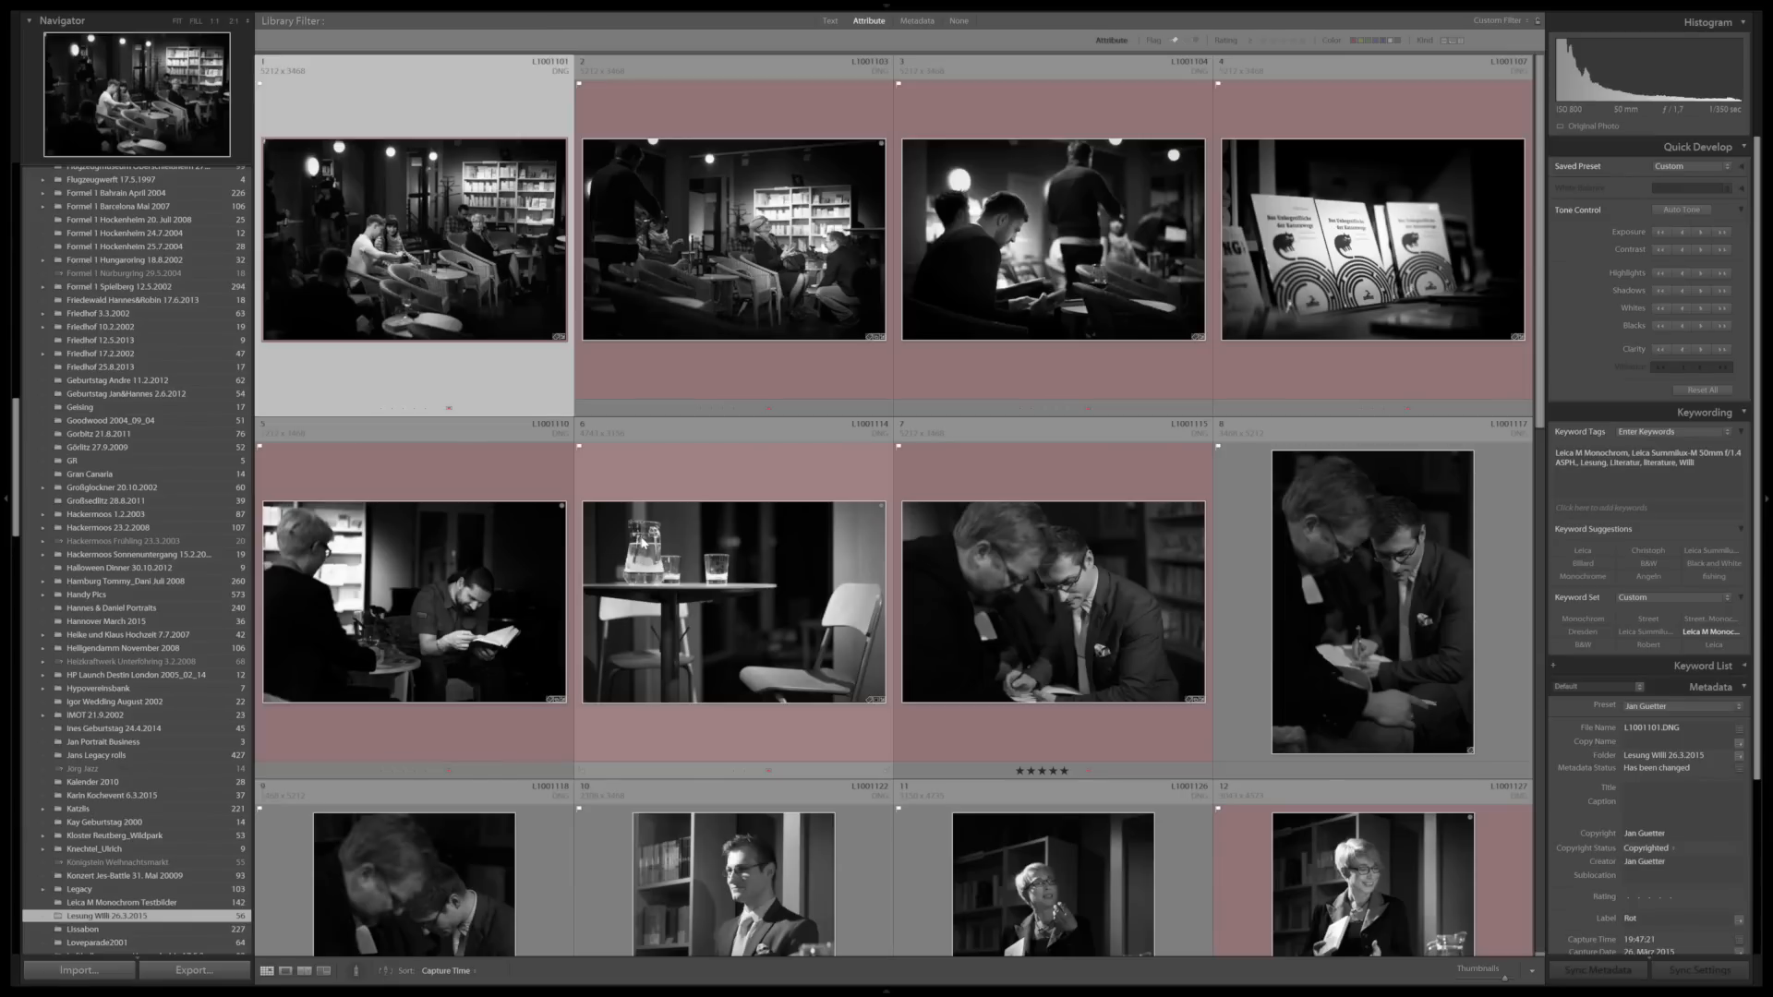
Try different star ratings from 1 to 5 on the second photo, L1001103.DNG, and reset its rating to 0
click(730, 243)
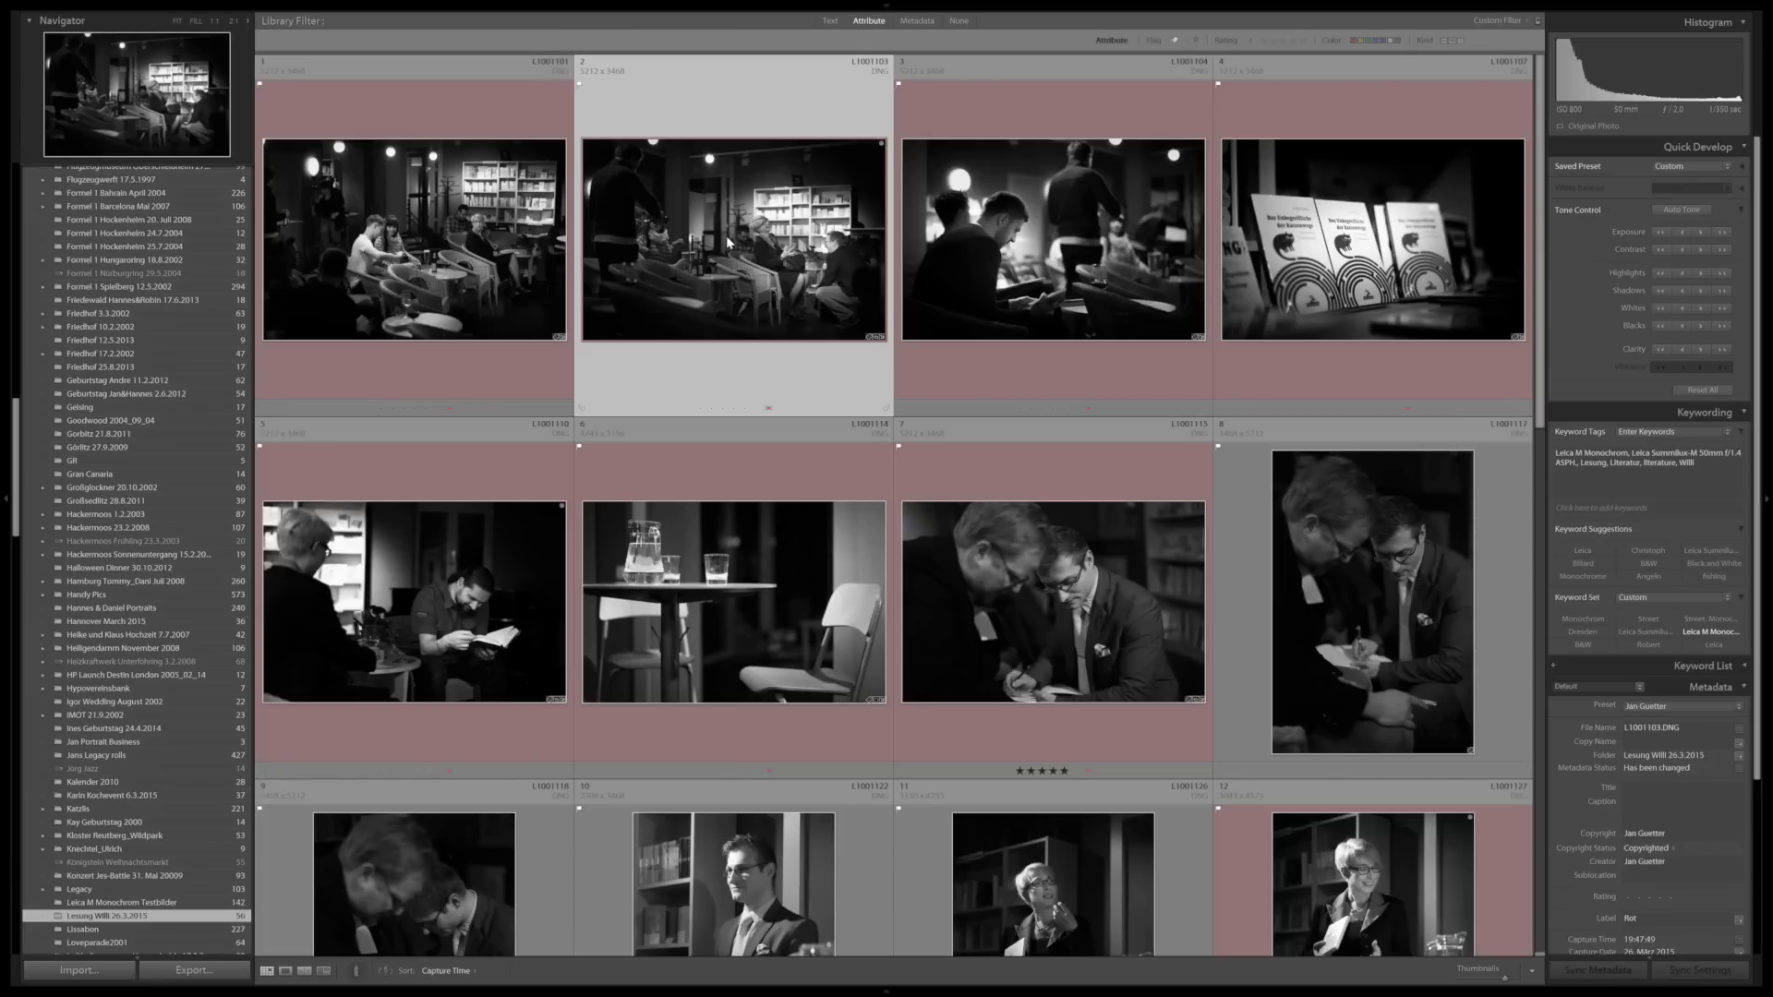
key(1)
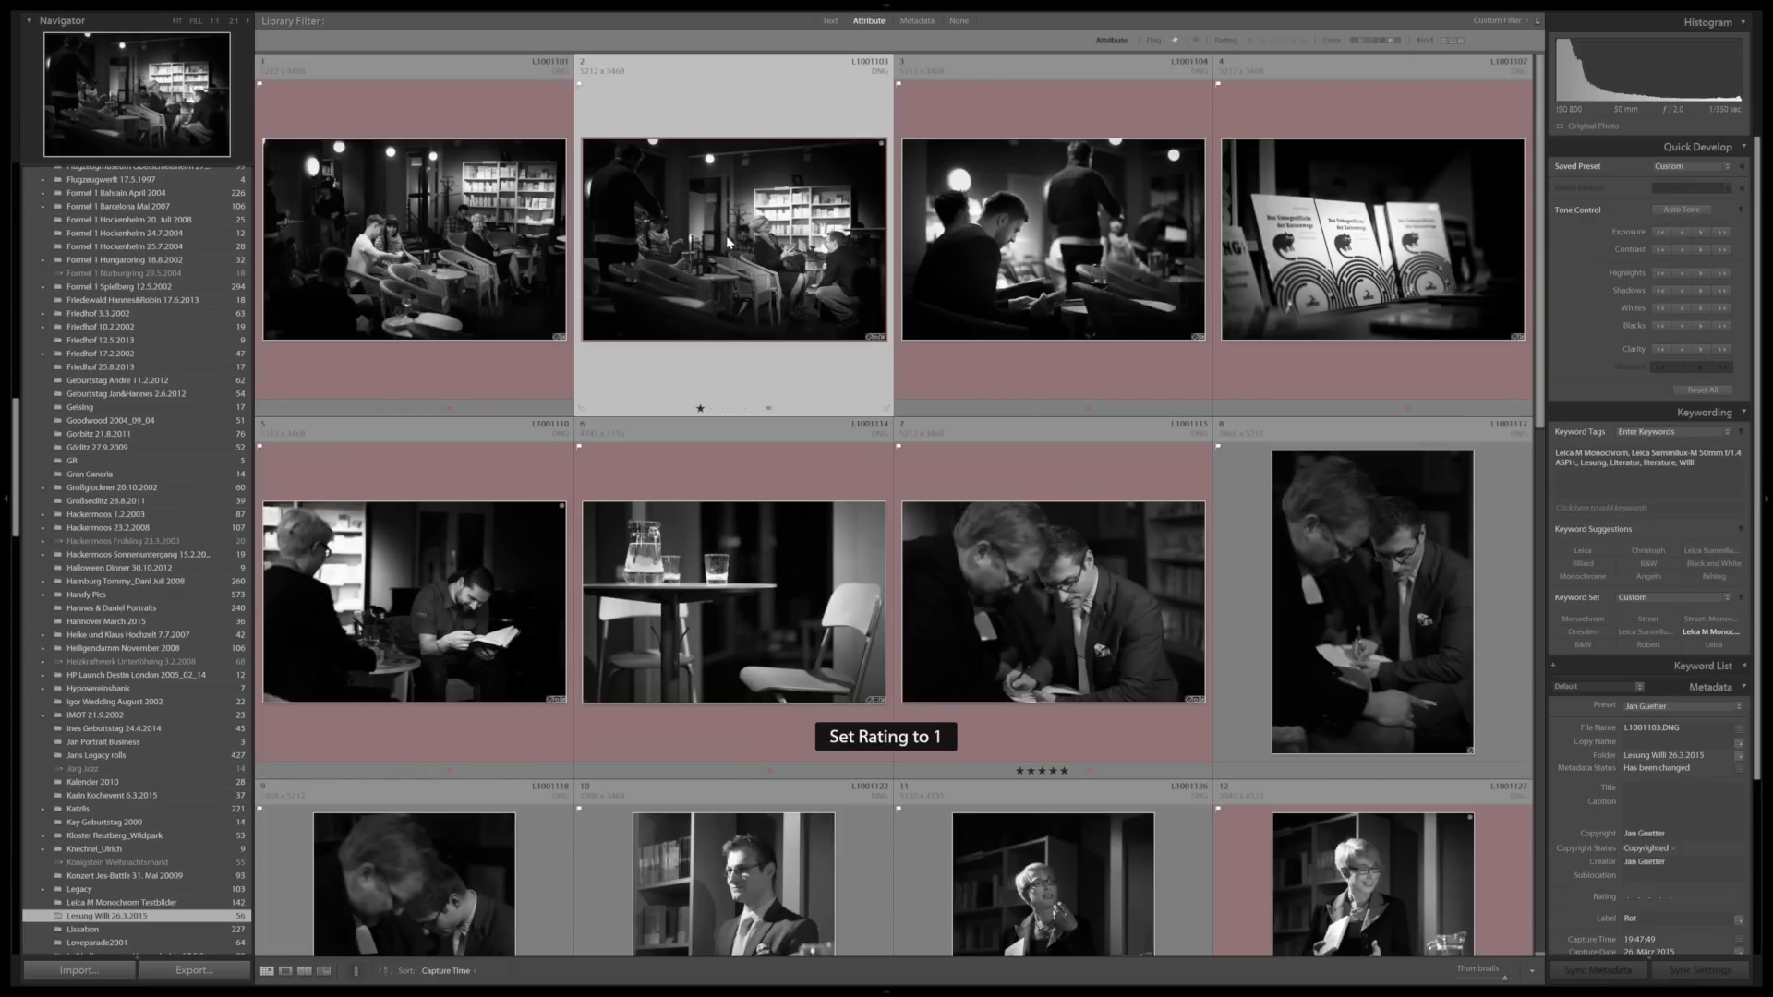
key(2)
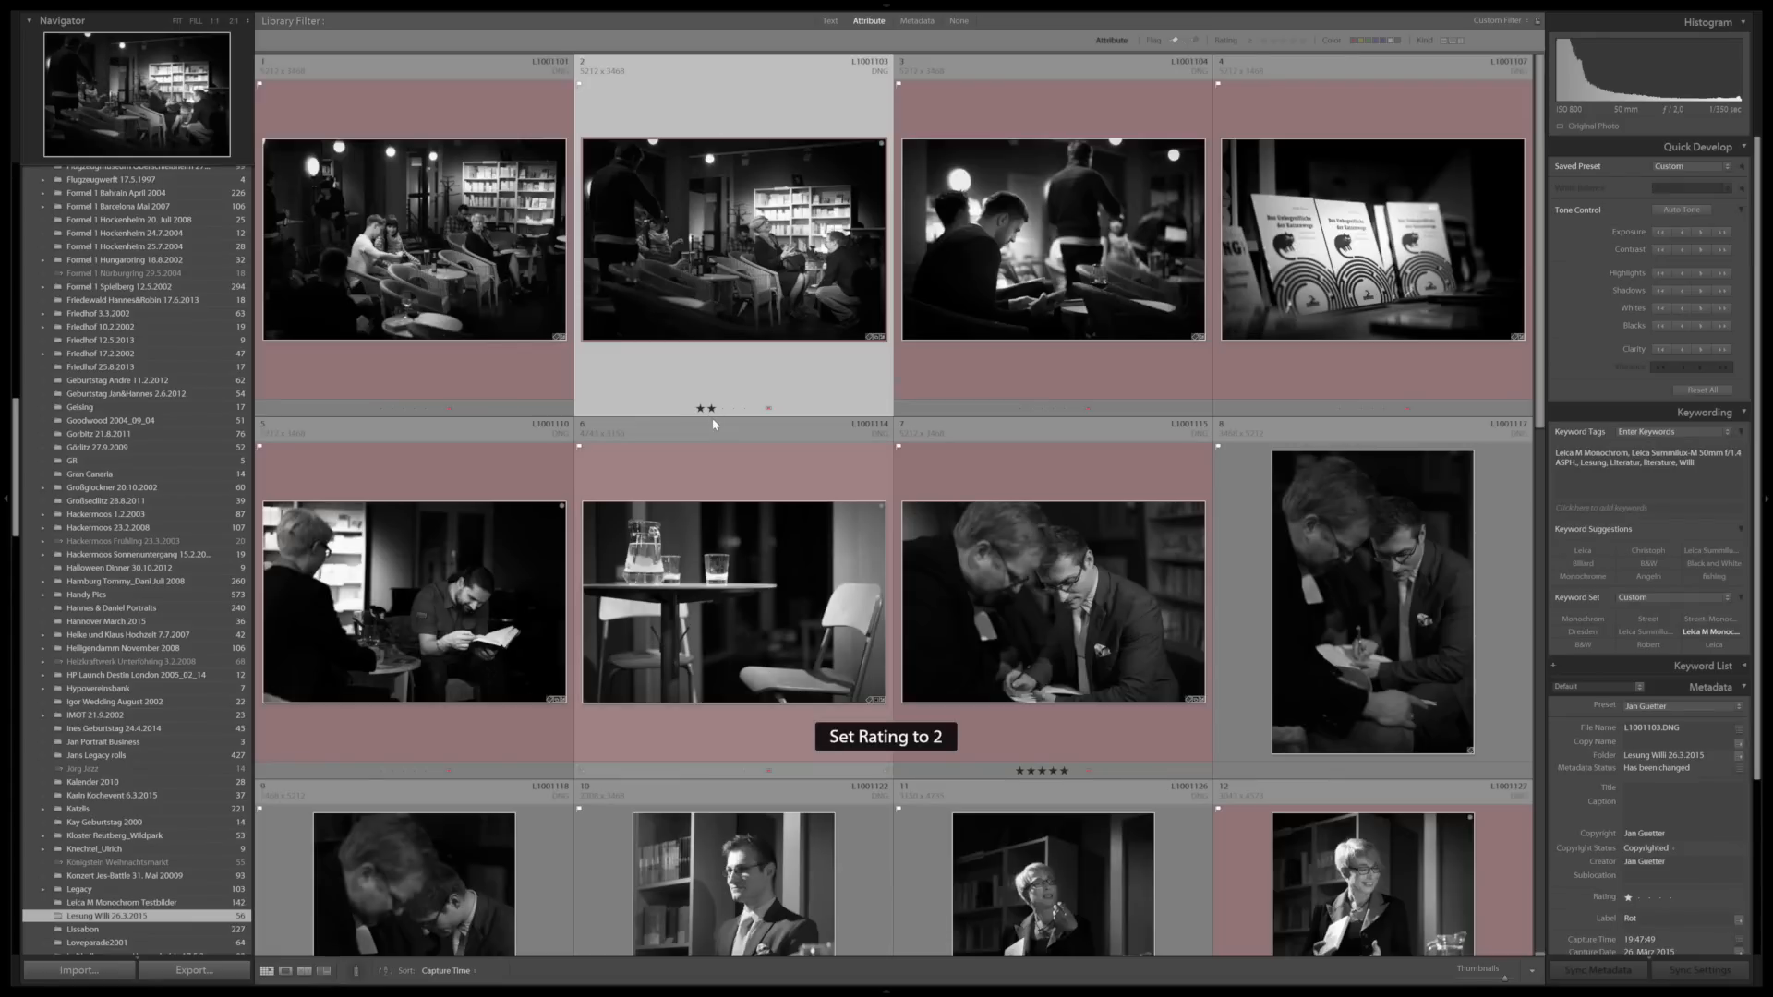
key(4)
key(5)
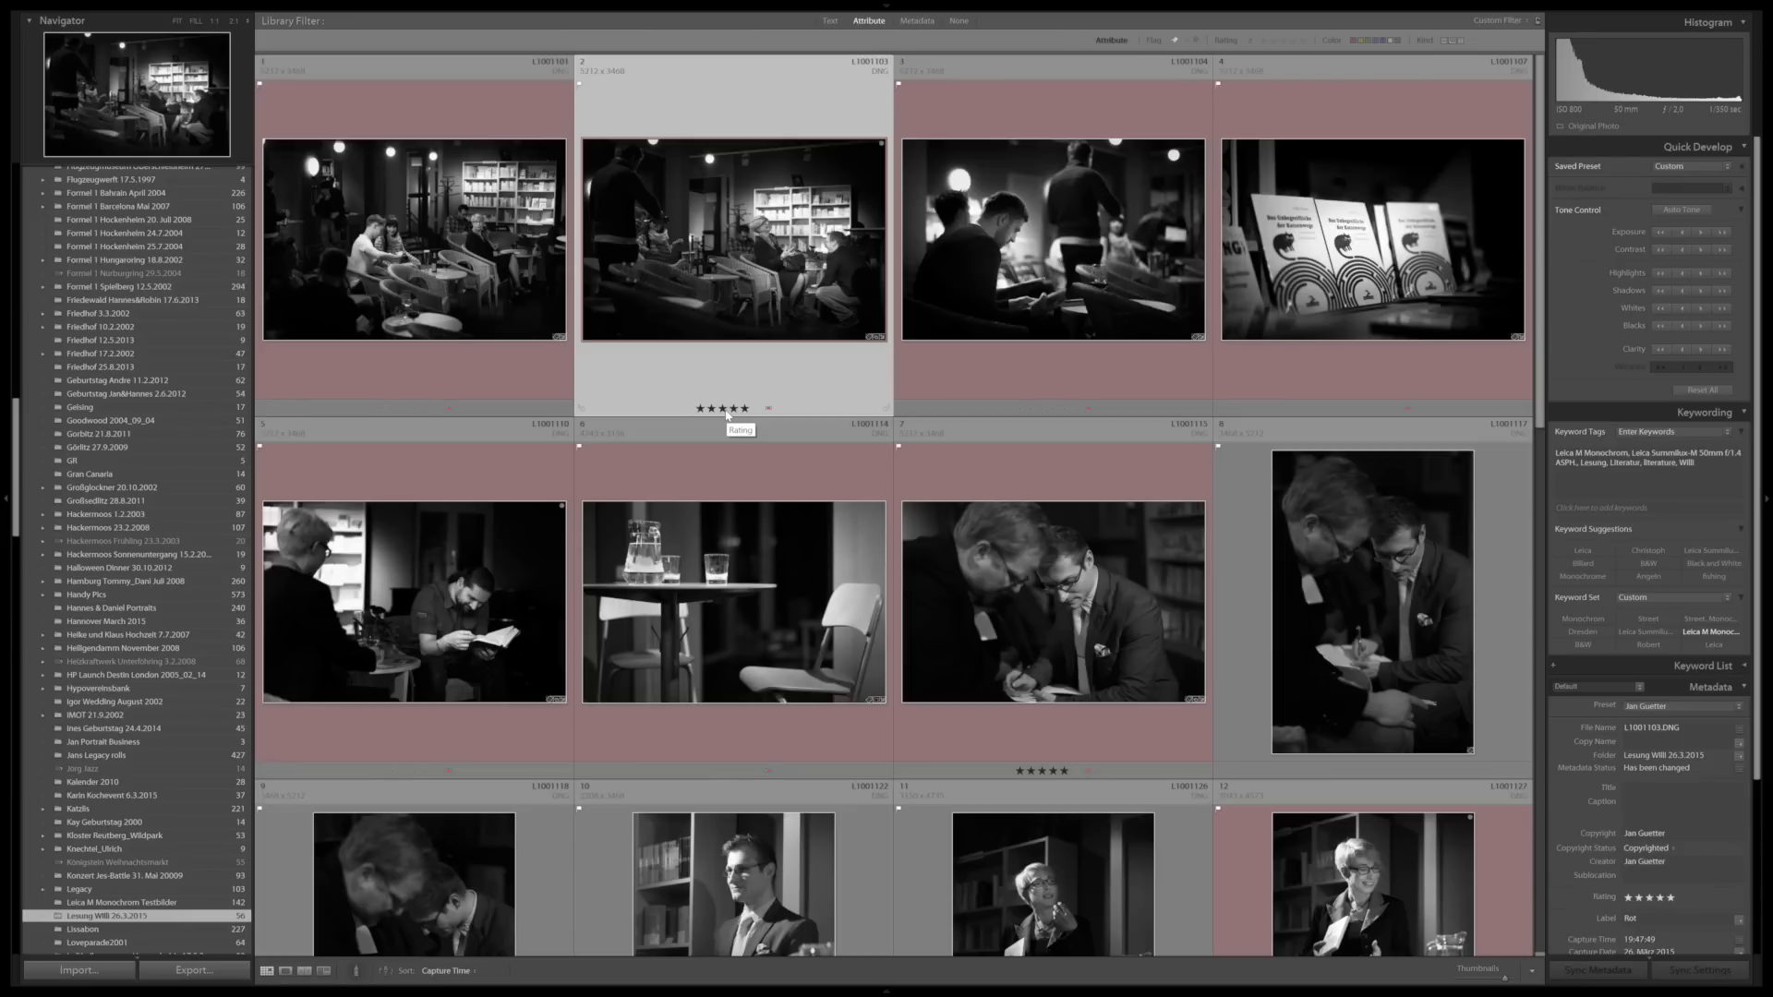
key(0)
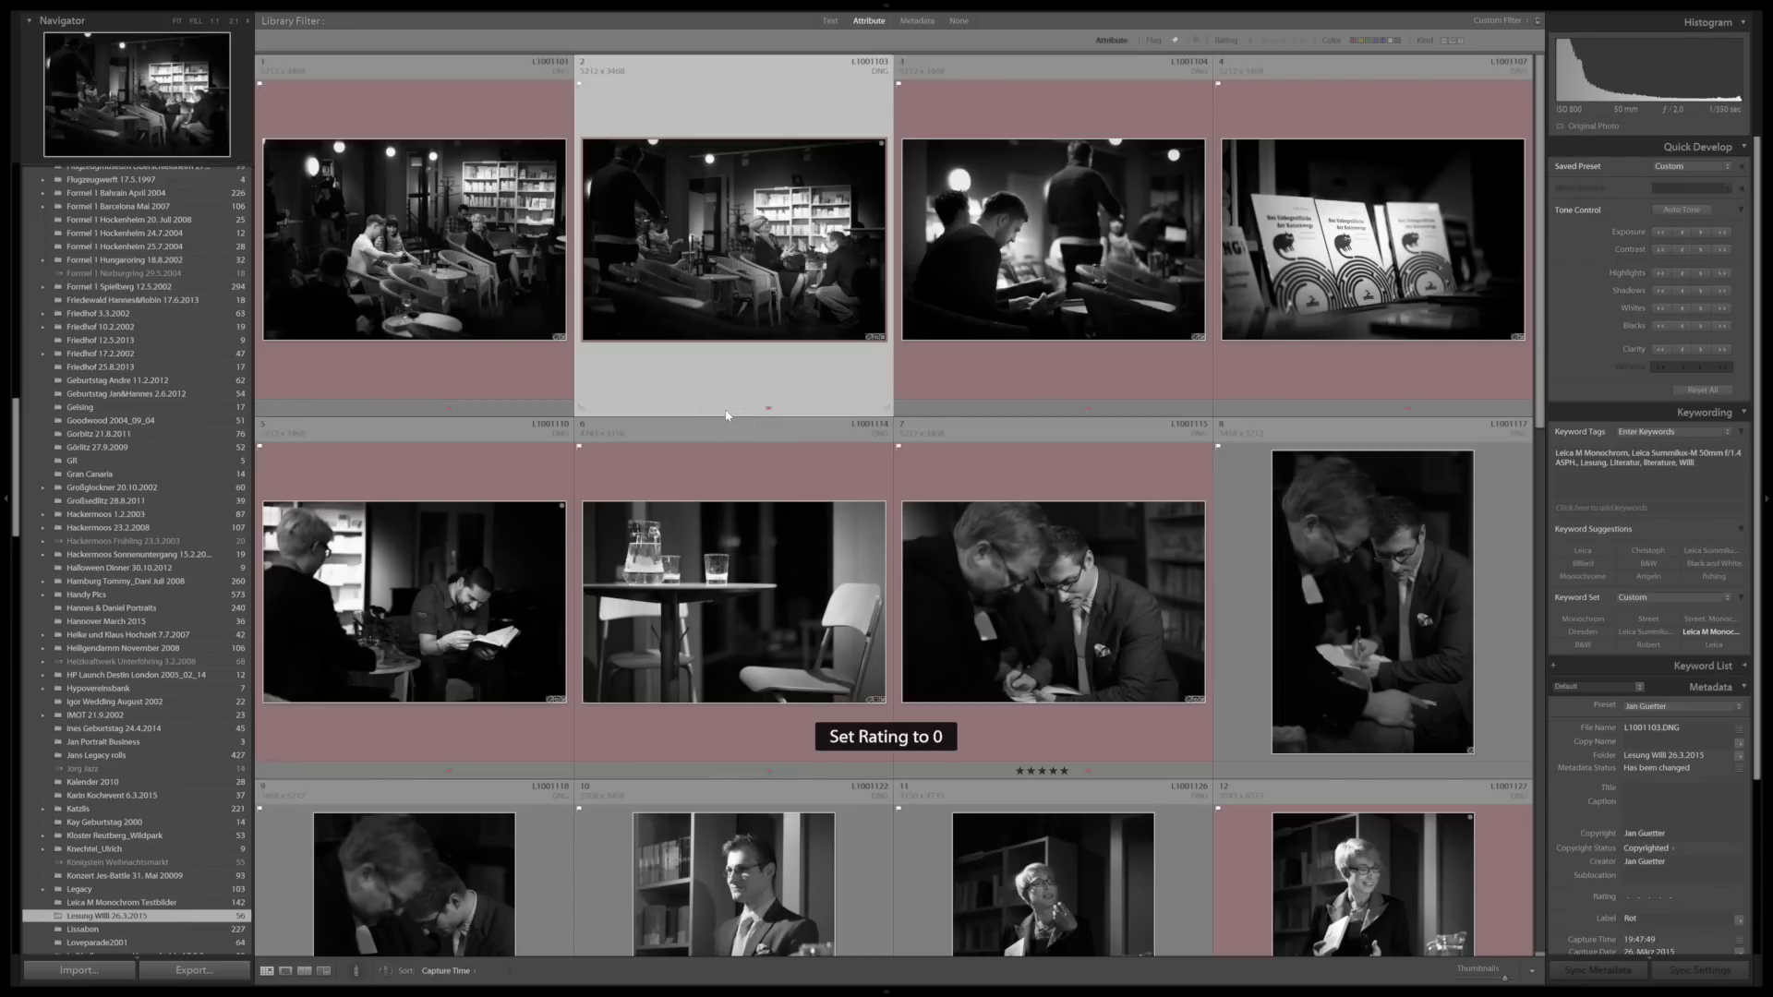
Select the first photo, look at its available color labels and leave the label as it is
click(471, 274)
click(621, 242)
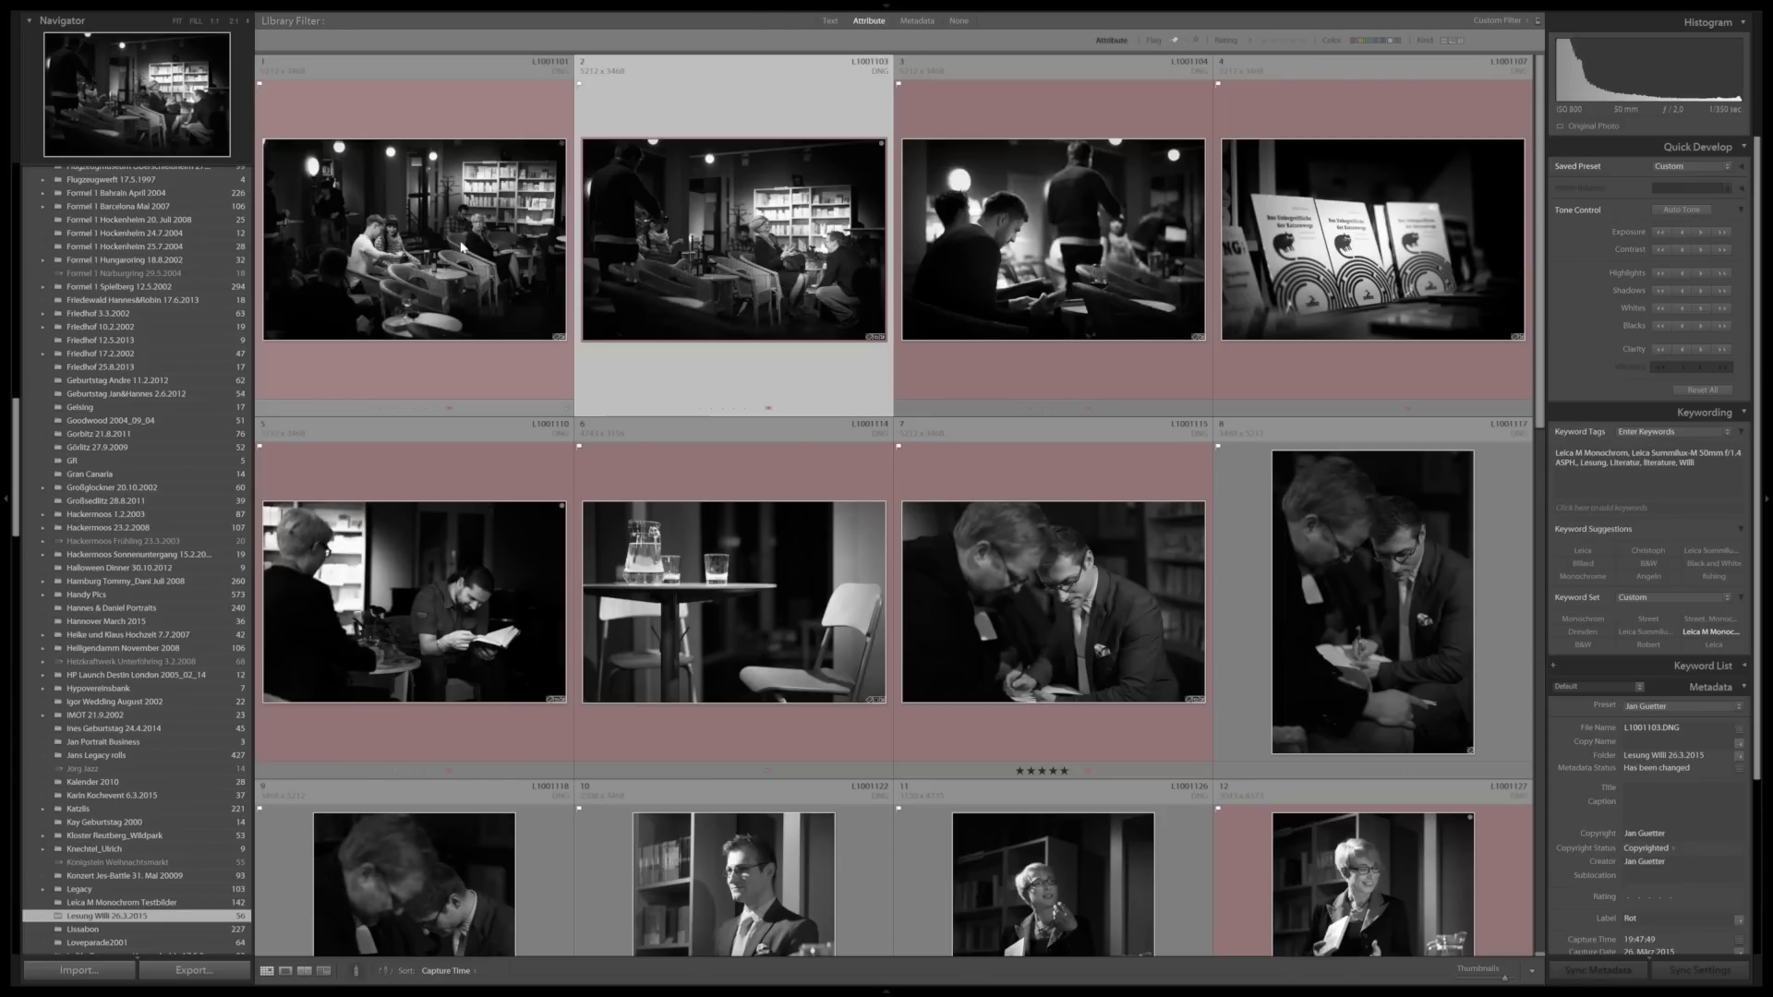
click(463, 247)
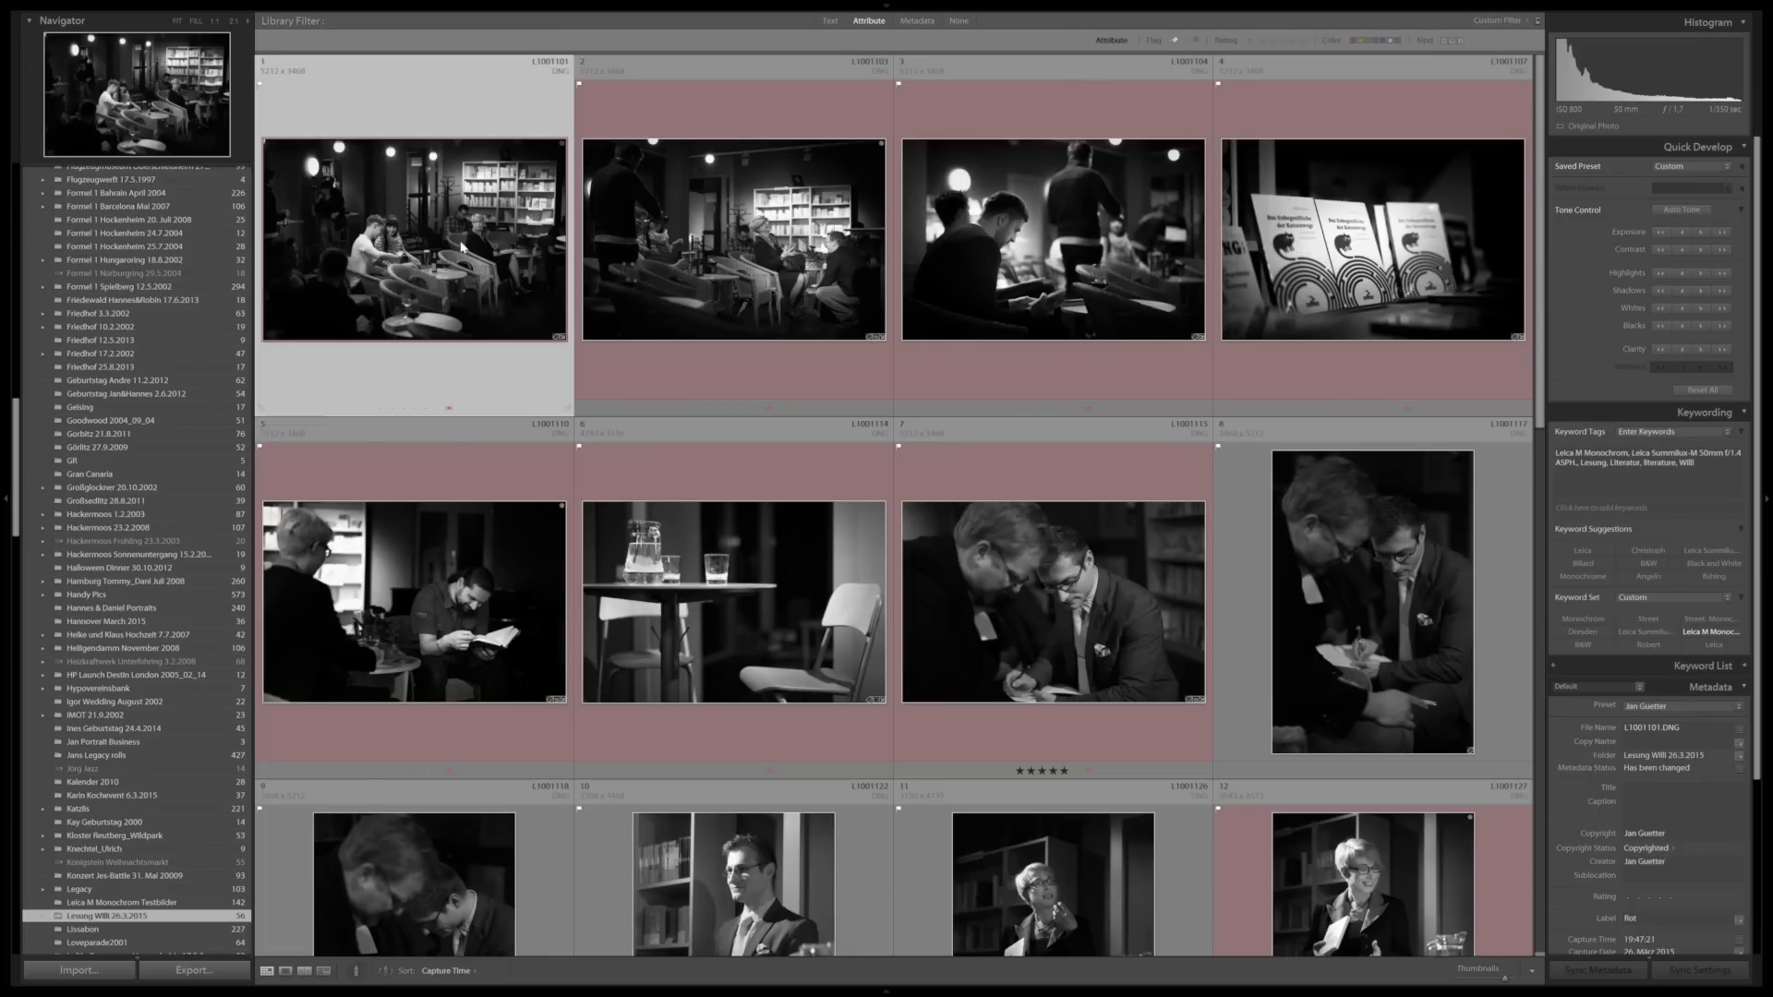
right_click(417, 242)
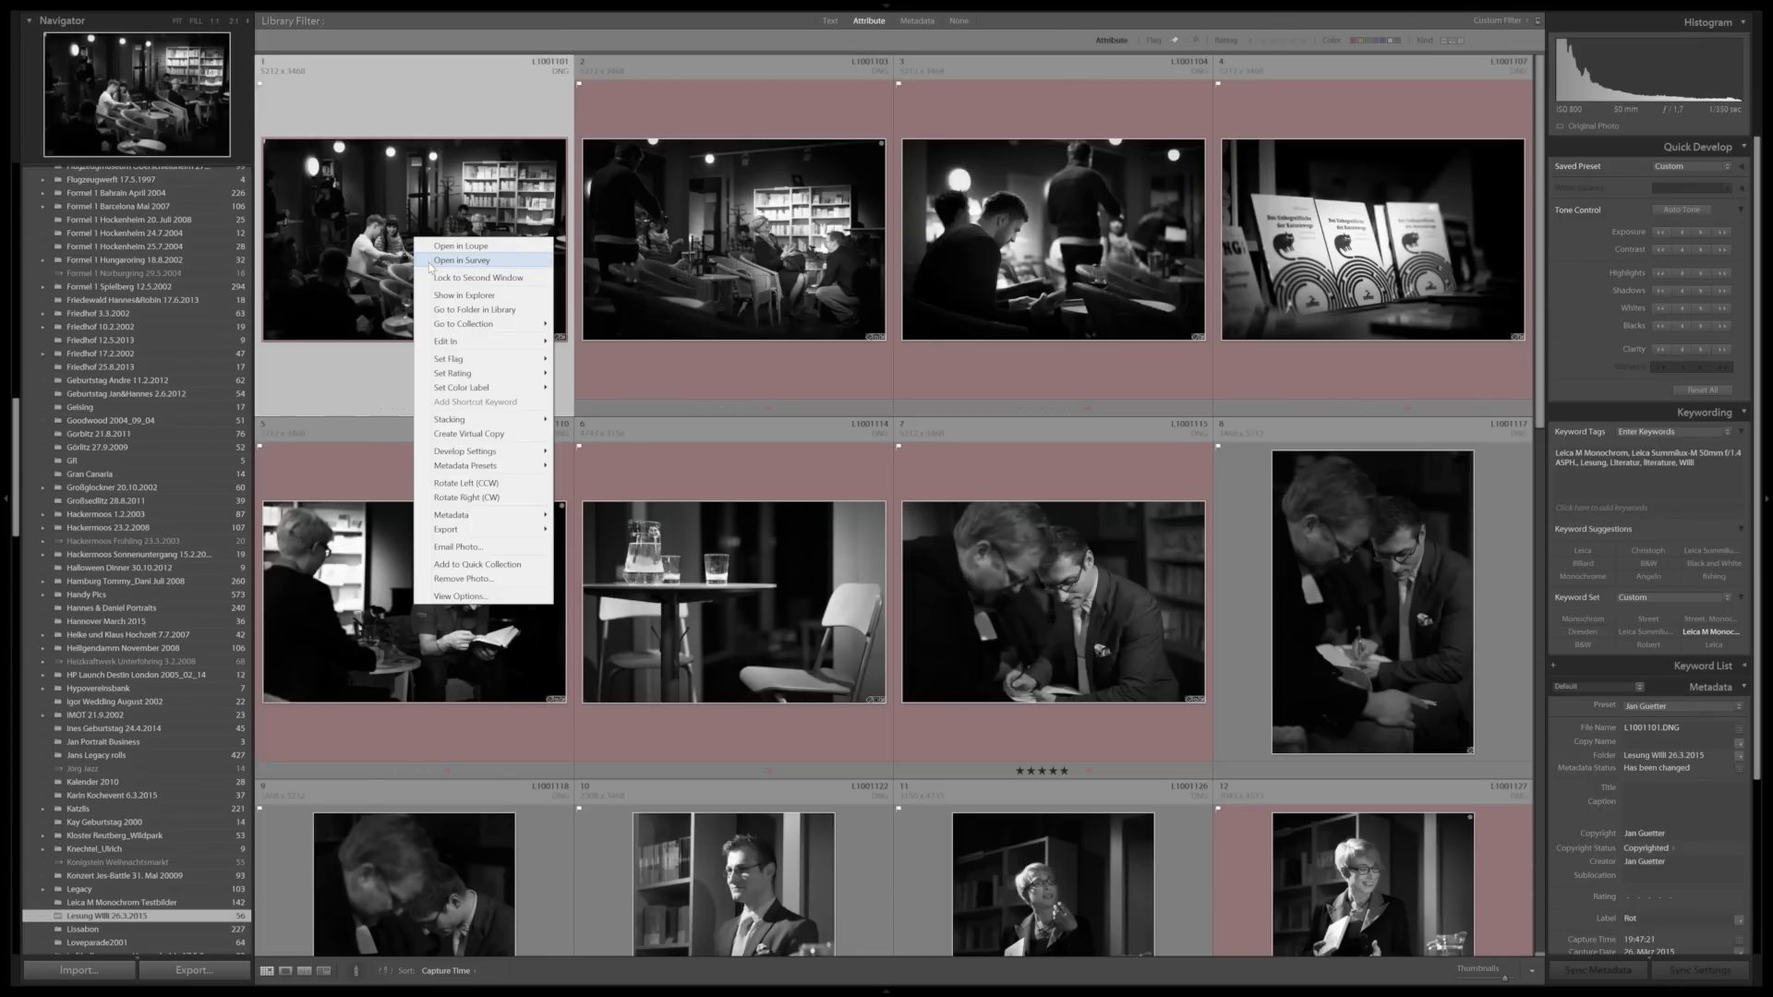
mouse_move(434, 388)
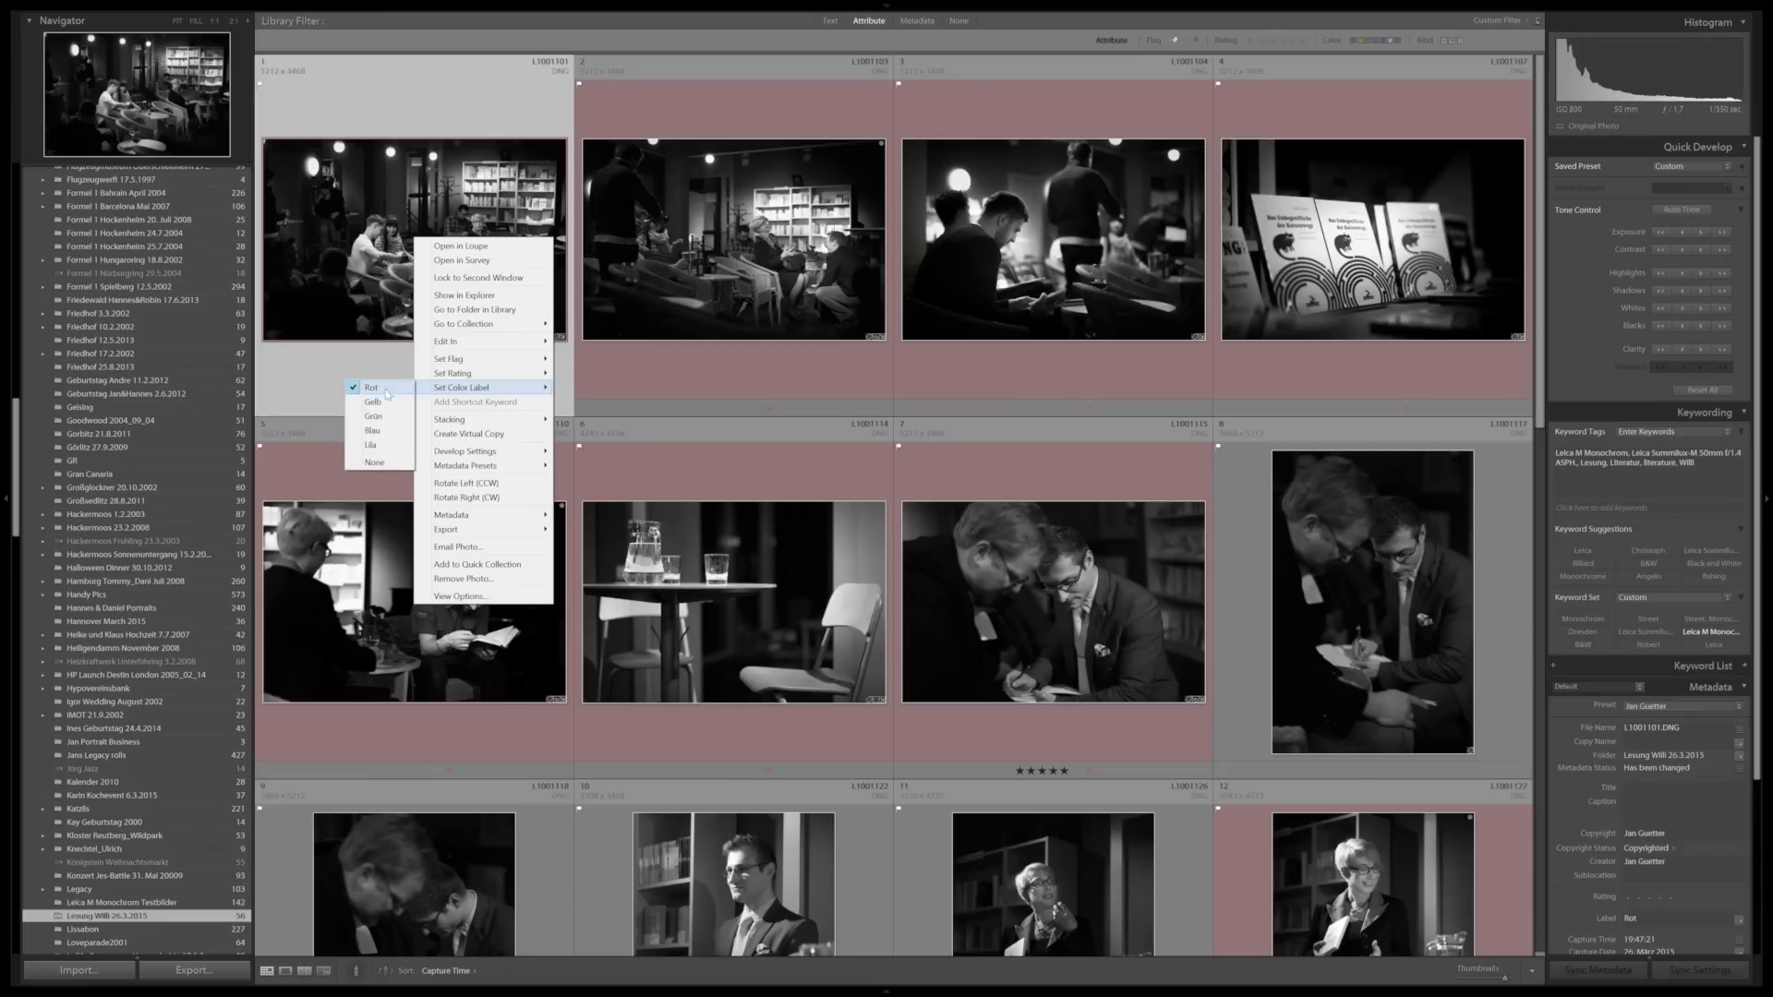
click(360, 237)
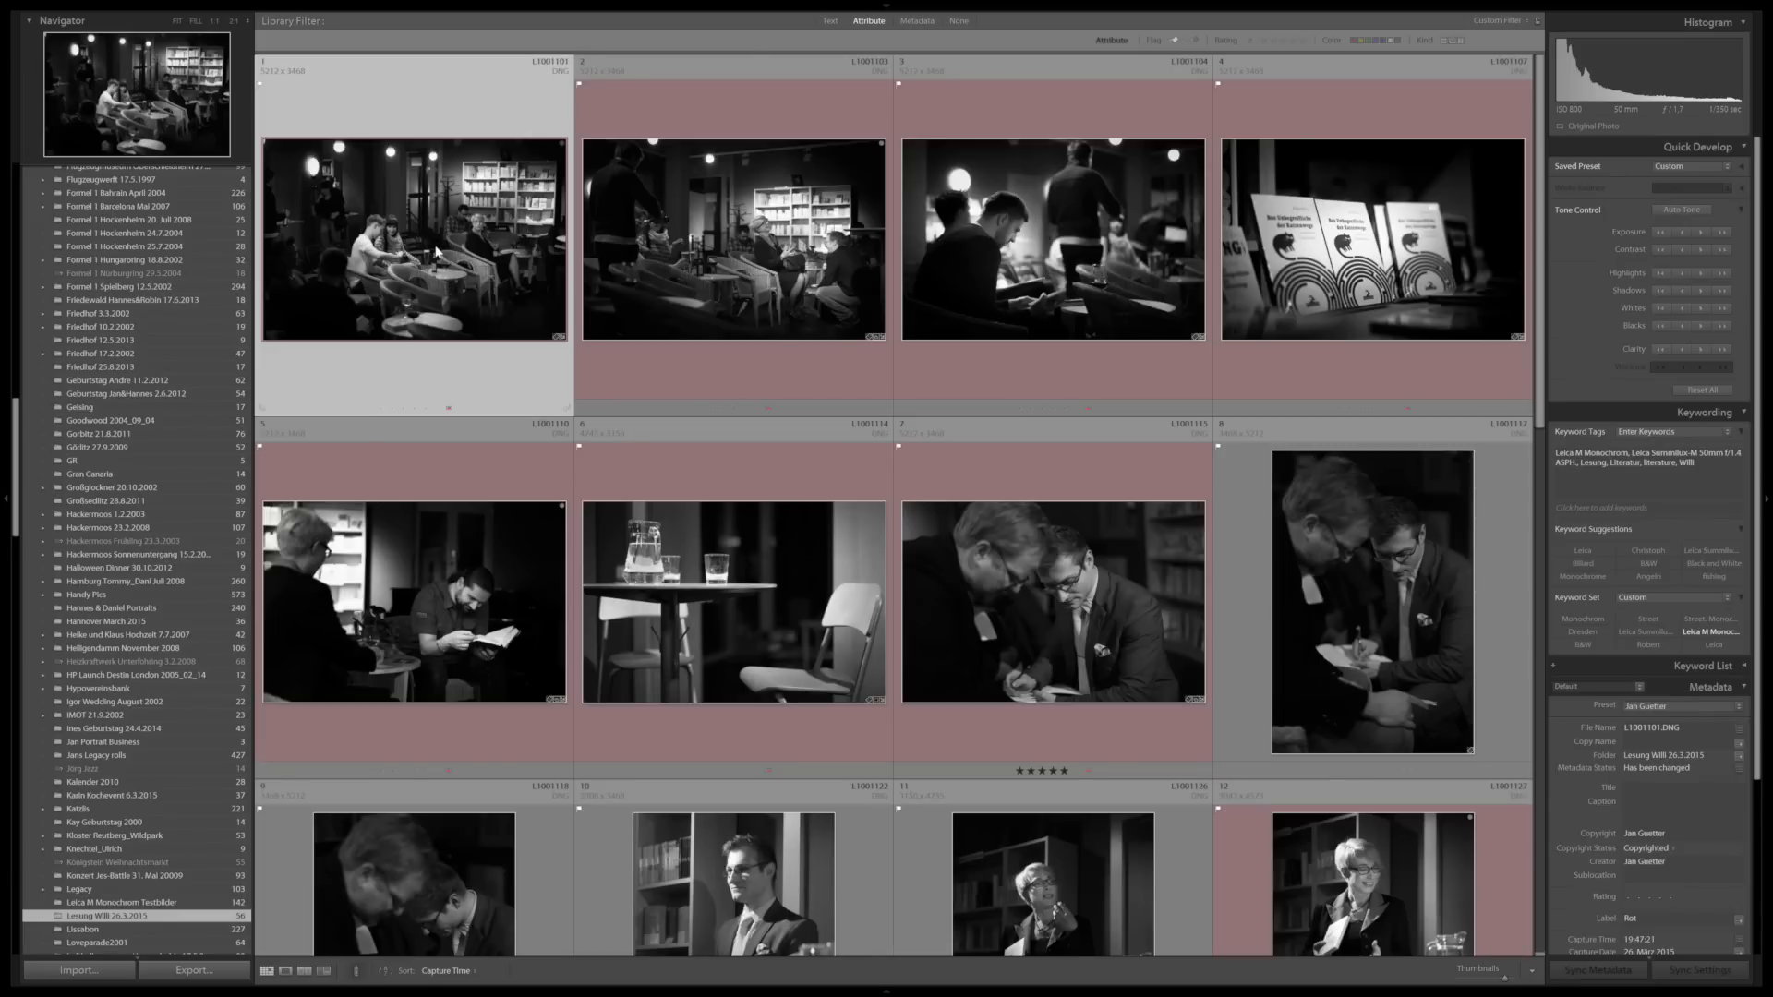
Give the first photo the blue color label (Blau) and set it back to Rot
key(9)
right_click(472, 243)
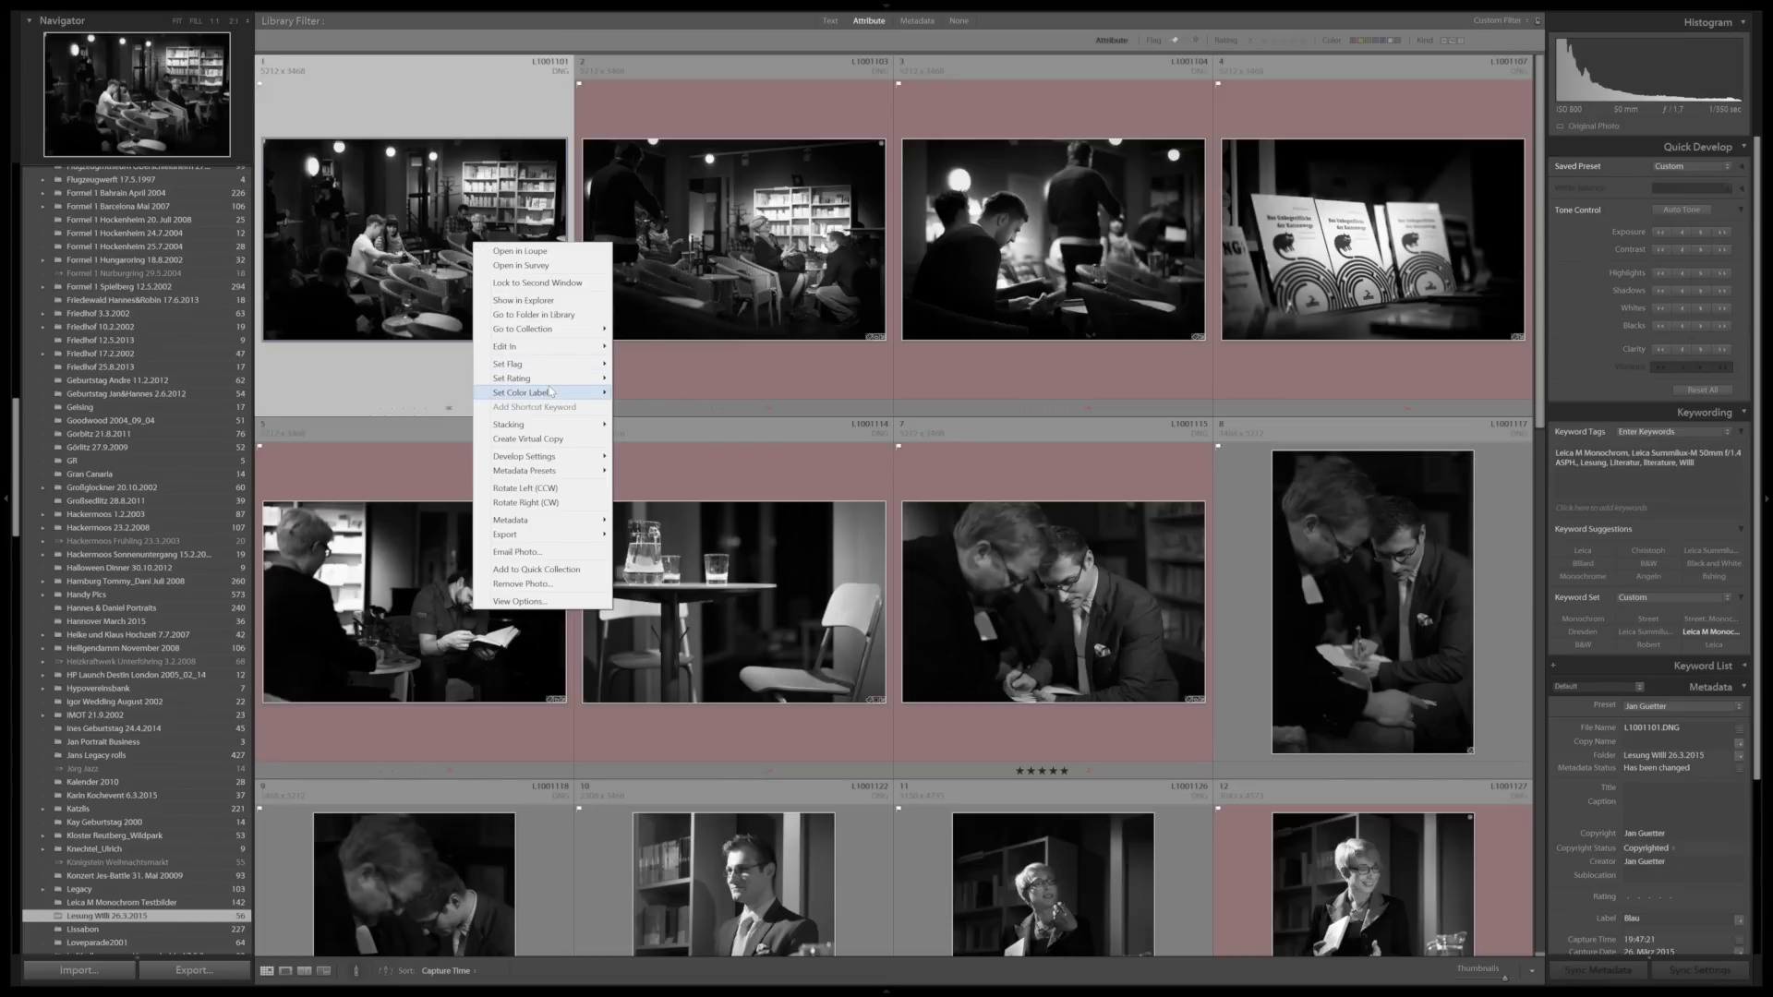
mouse_move(550, 392)
click(430, 393)
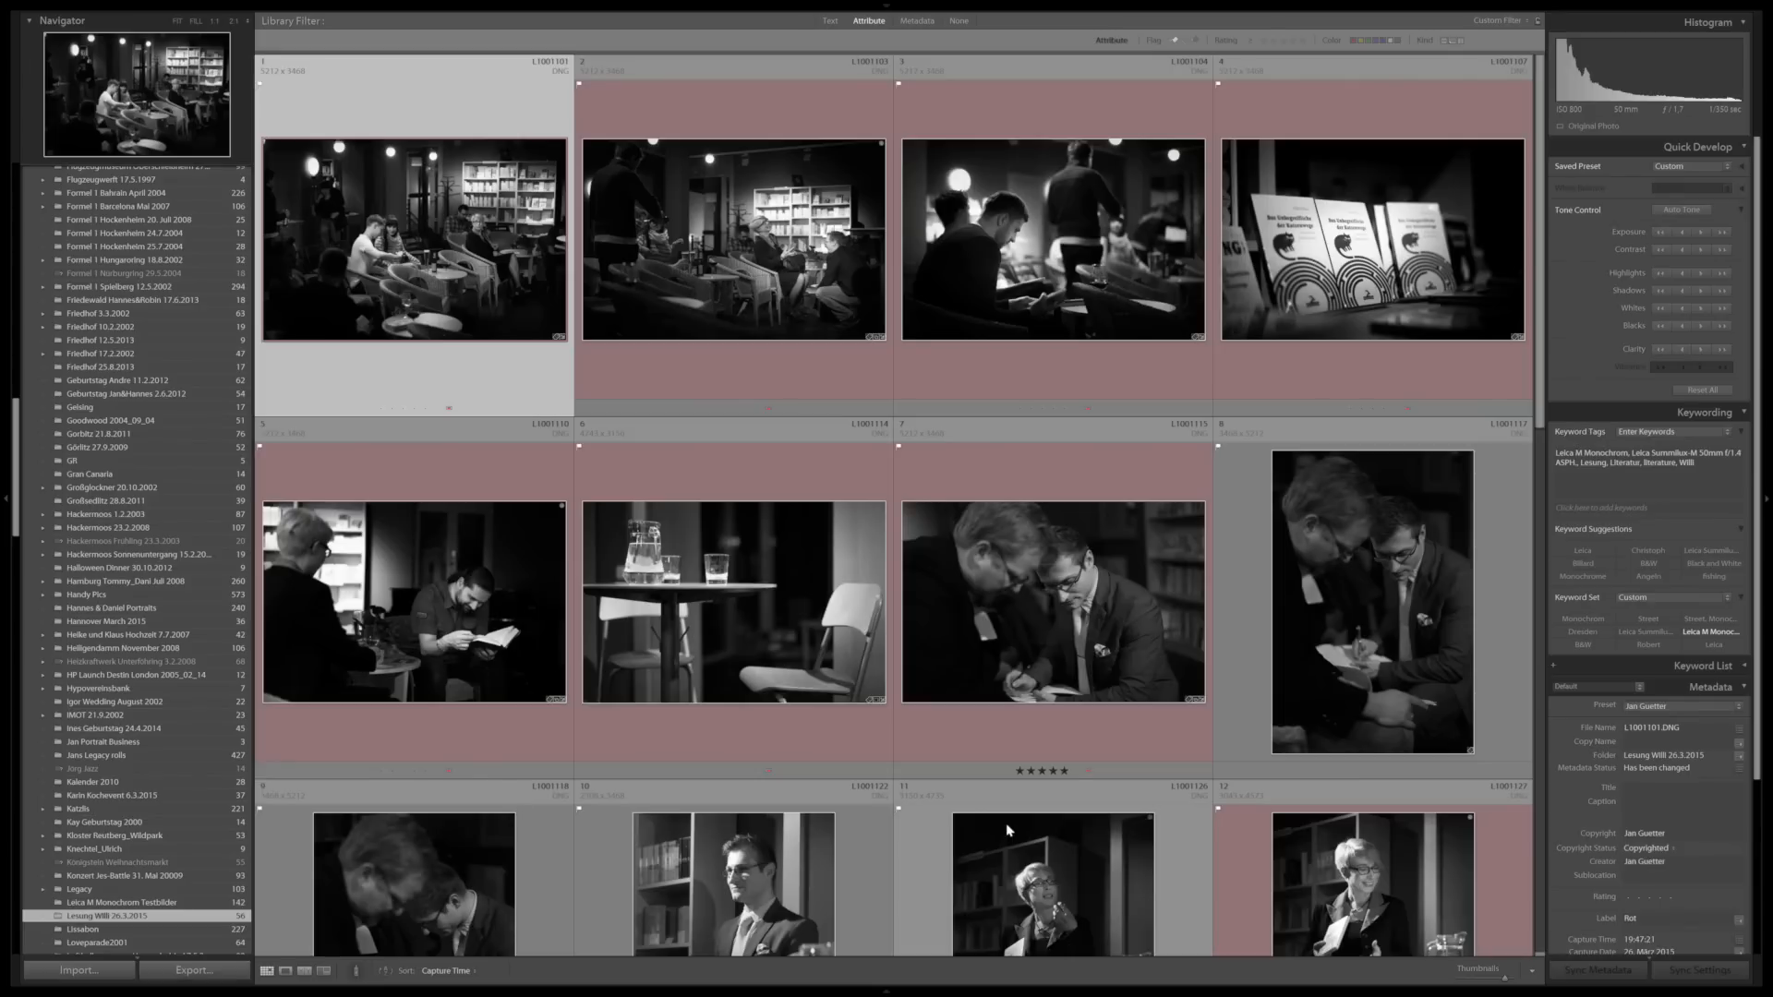
Open the first photo in Loupe view and cycle through the info overlays to the one with exposure and lens data
double_click(455, 245)
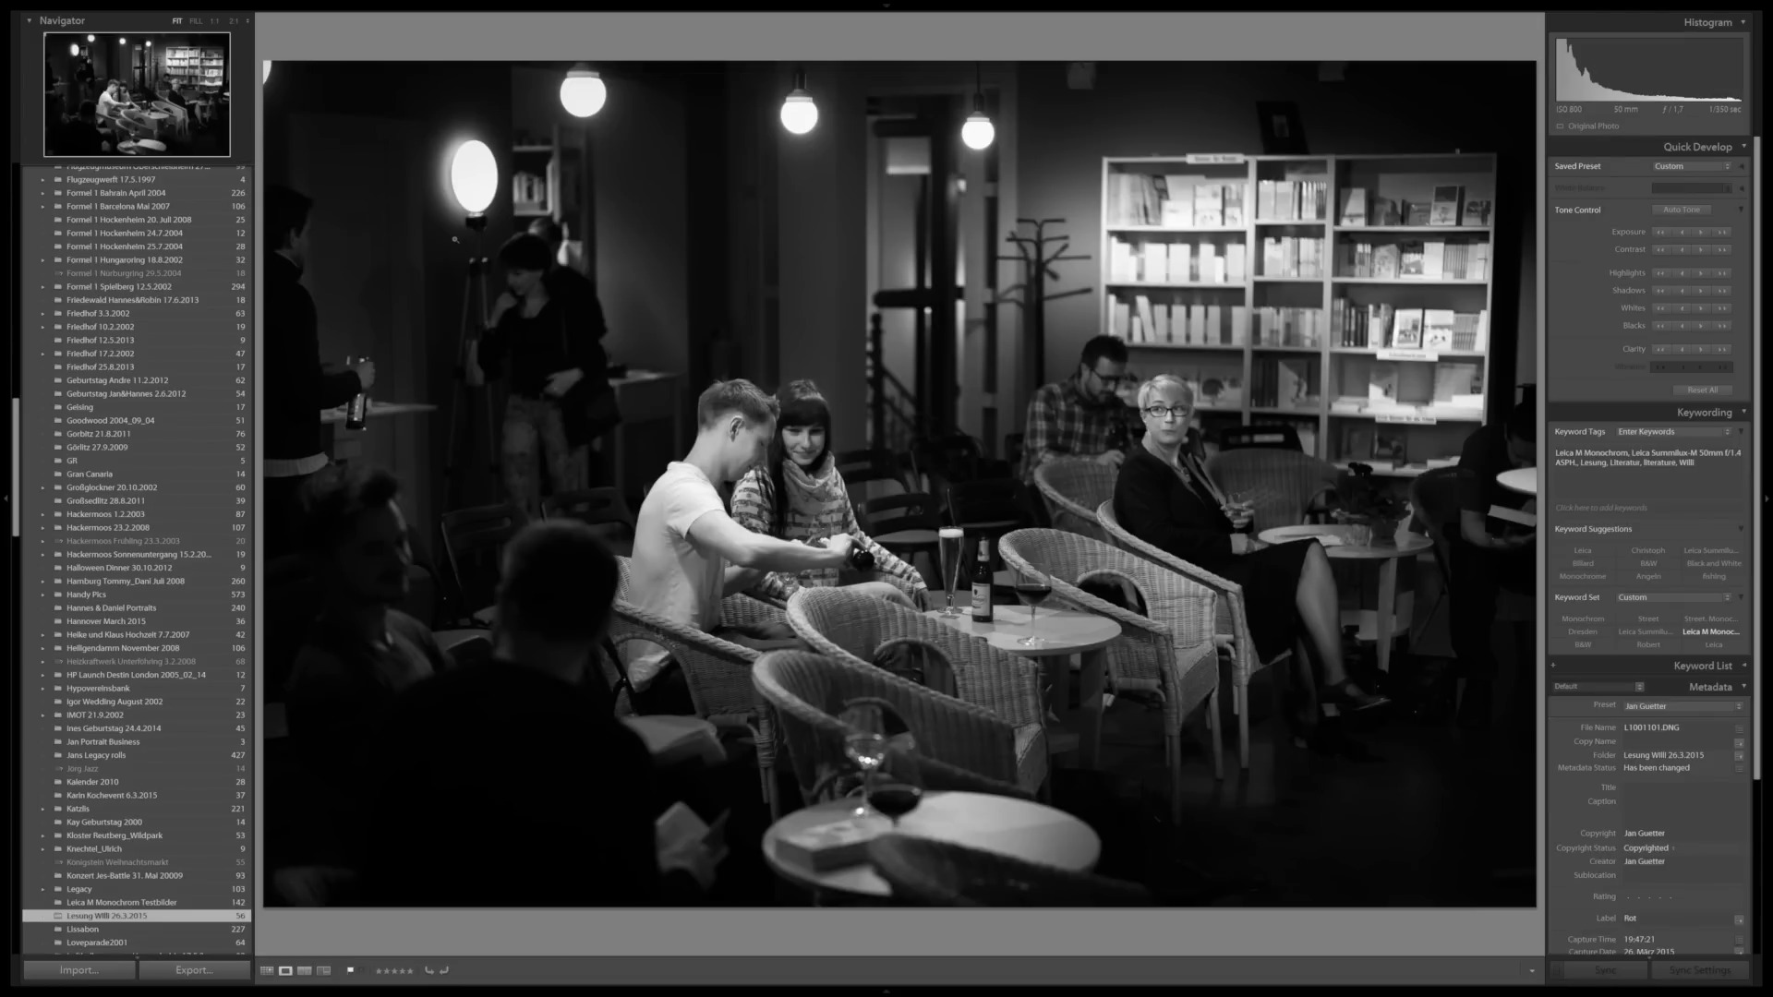
key(i)
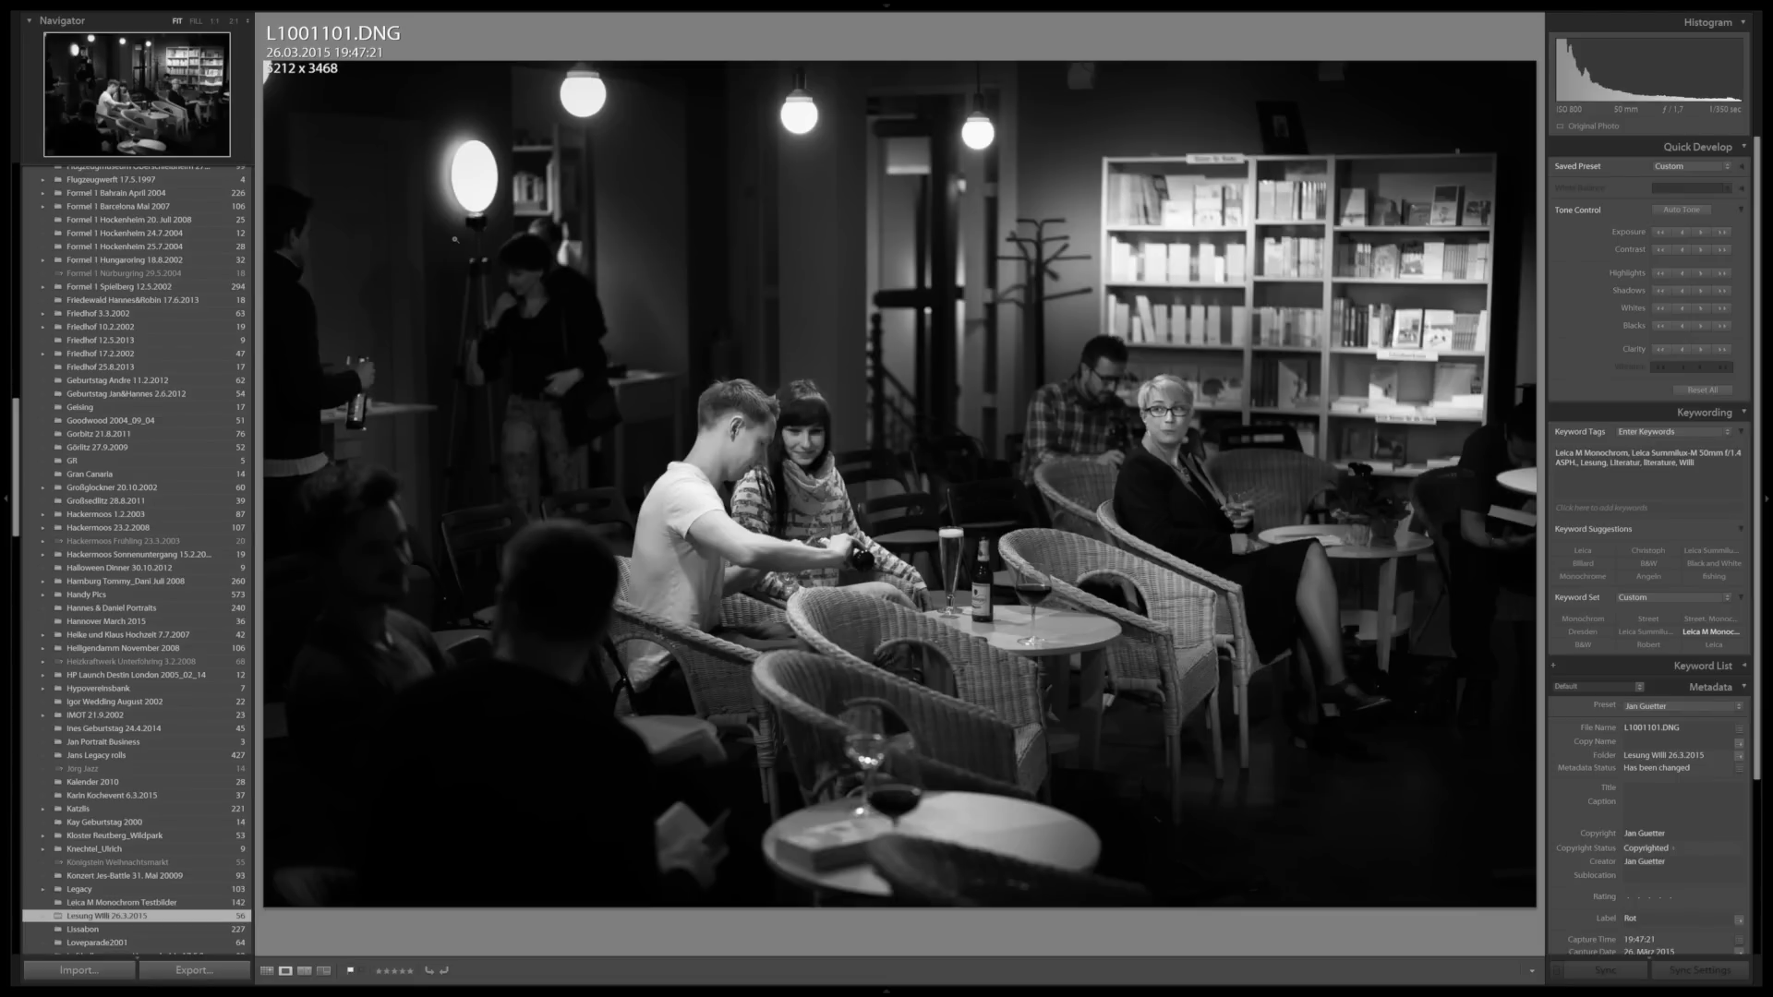
key(i)
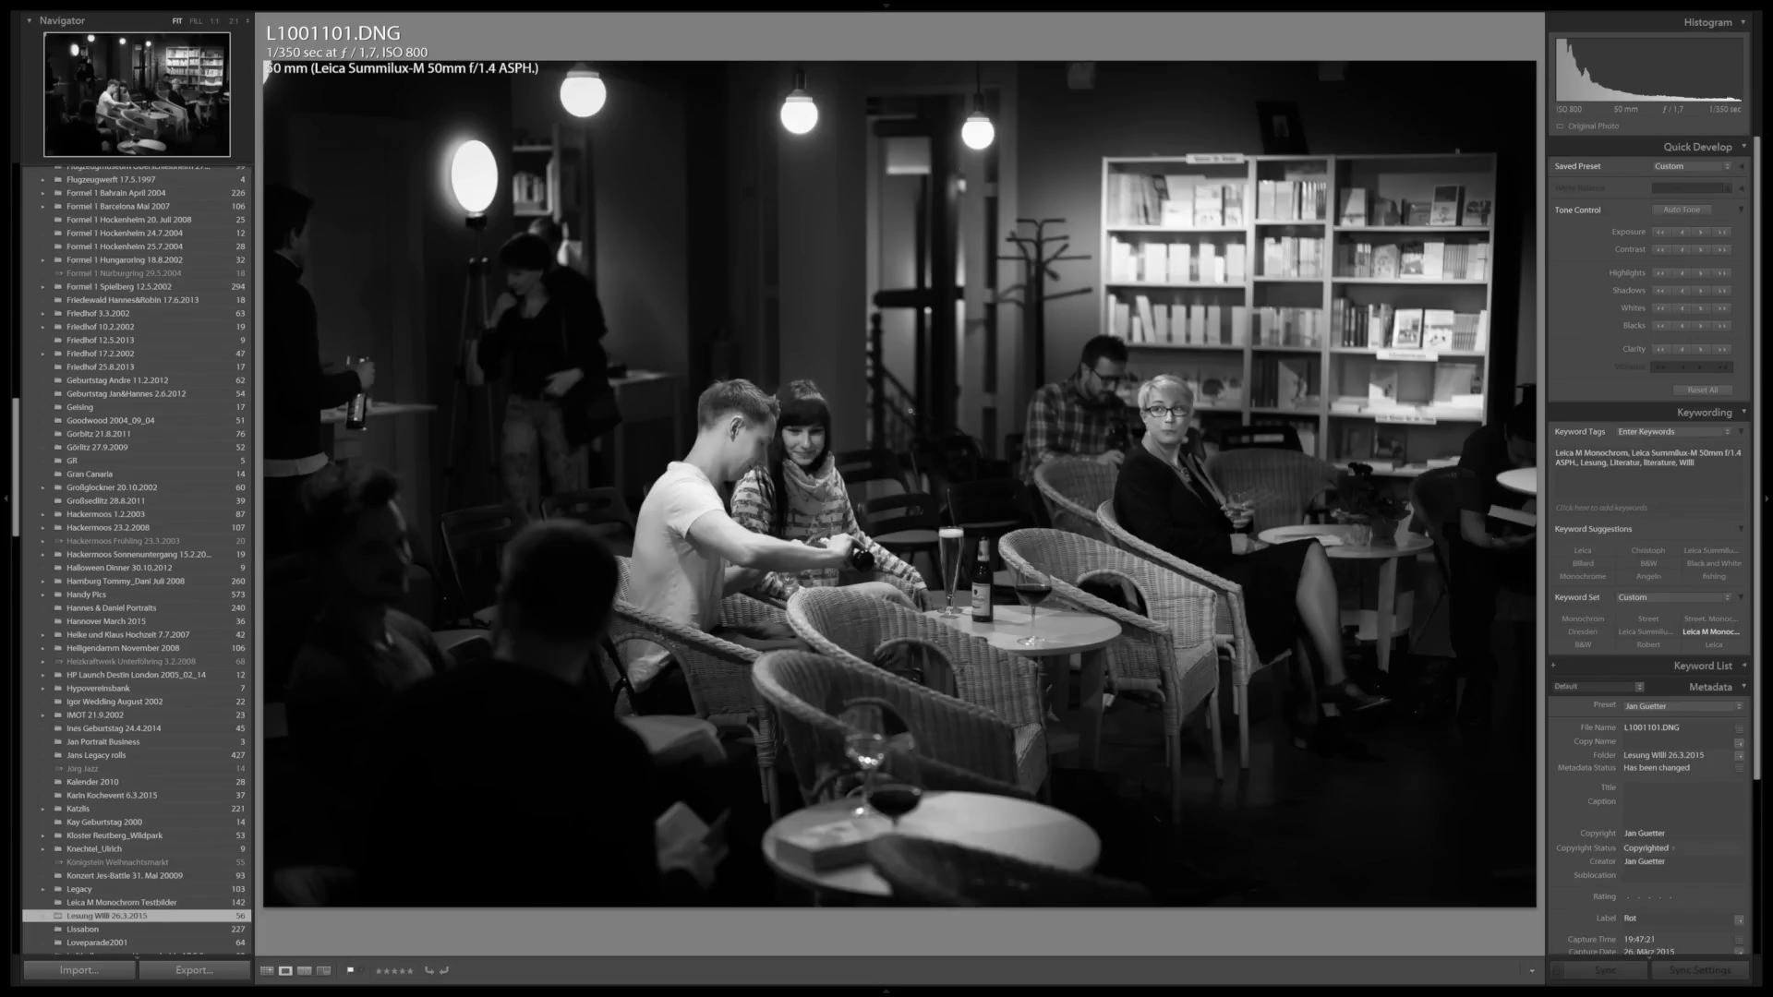
Browse the following photos with the exposure overlay shown, return to L1001103.DNG and hide the overlay
key(Right)
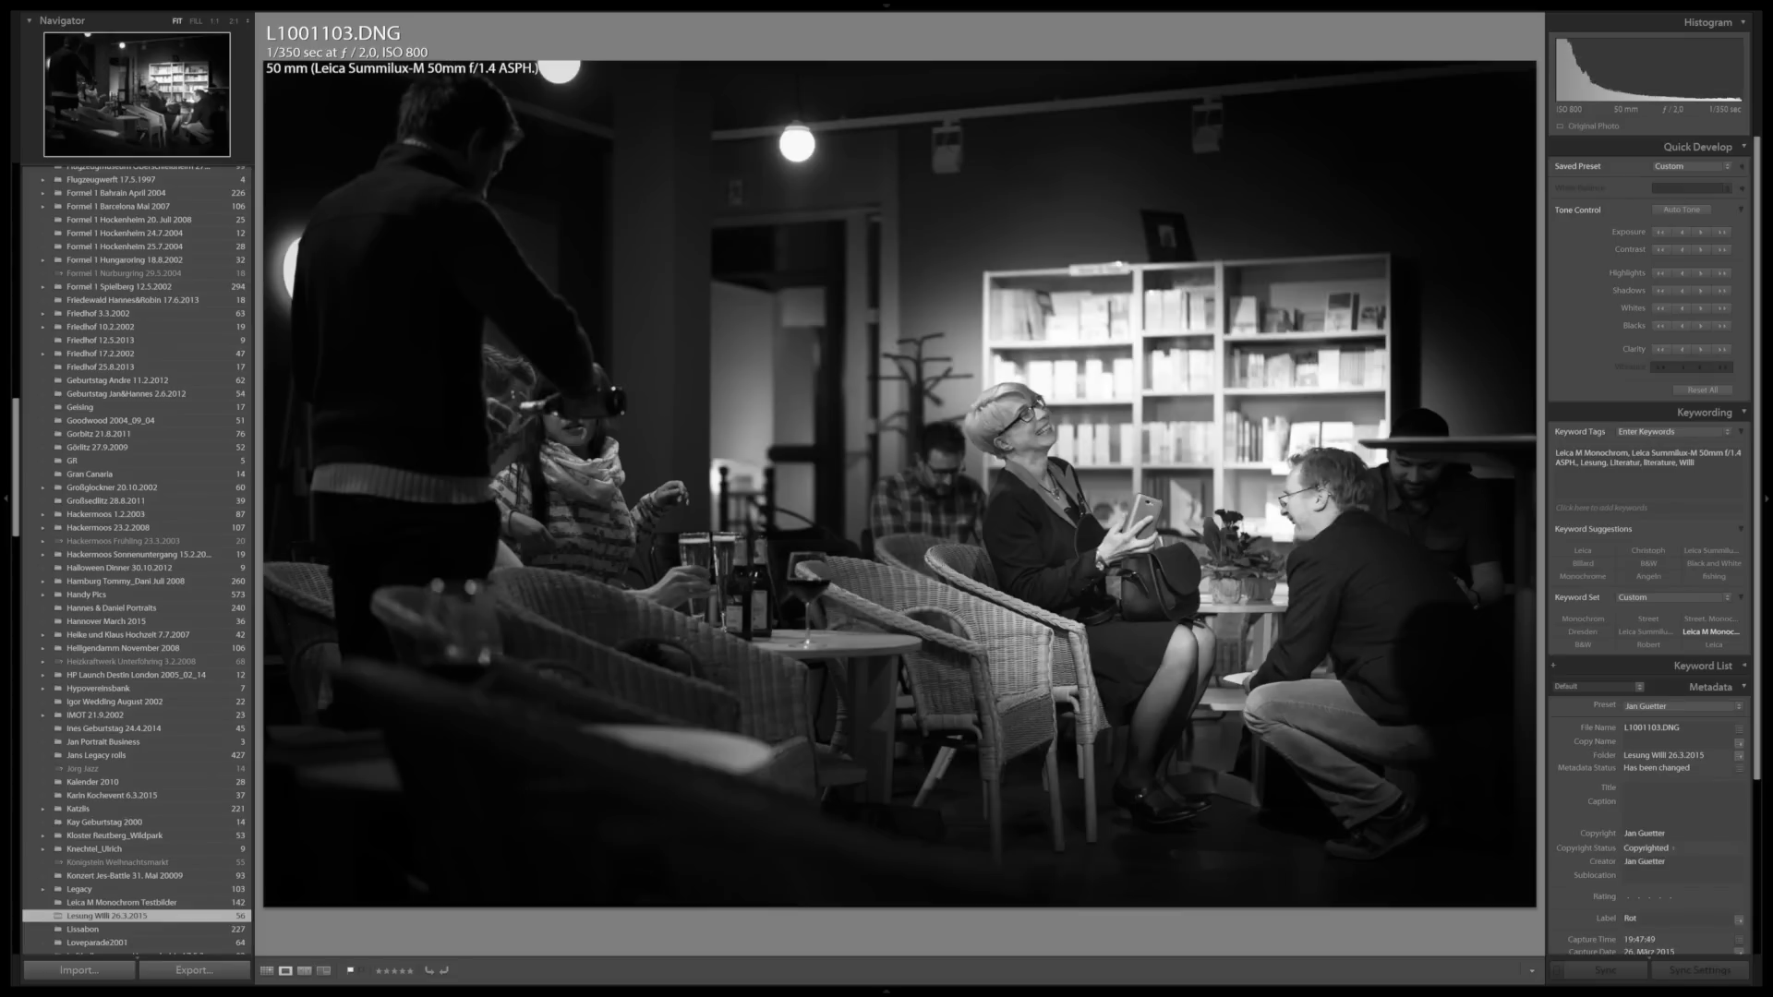
key(Right)
key(Left)
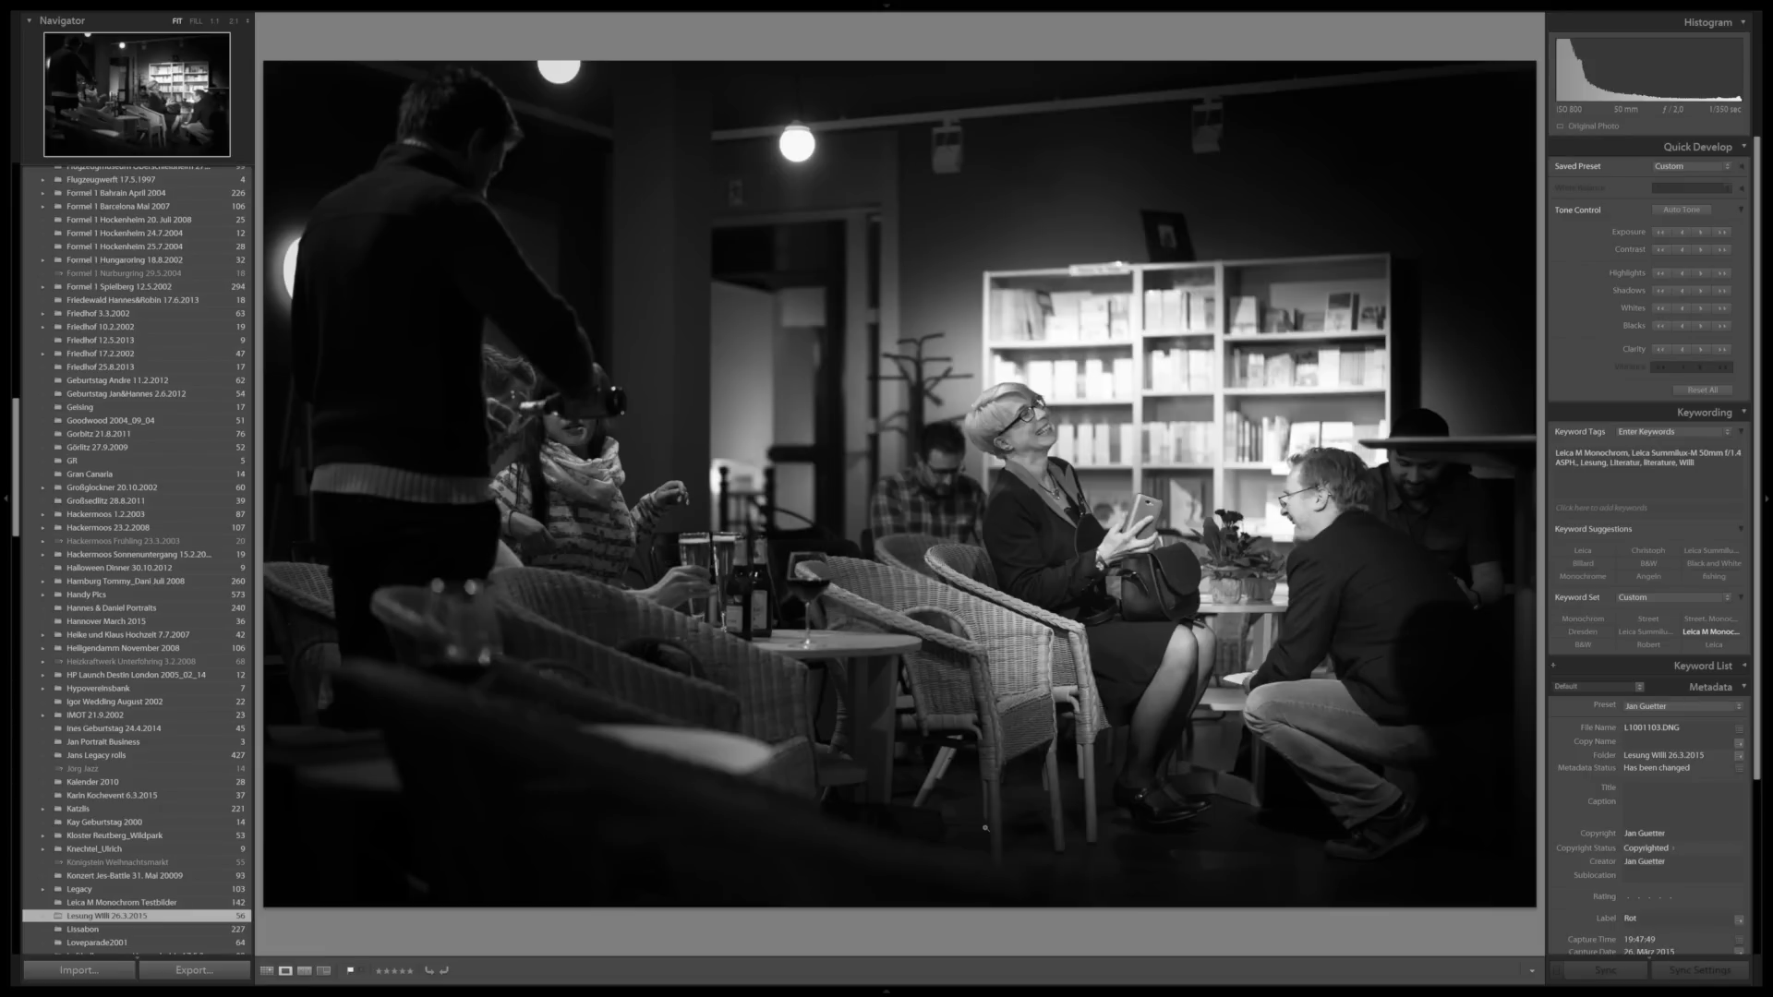
Open L1001103.DNG in the Develop module and activate the Radial Filter tool
key(d)
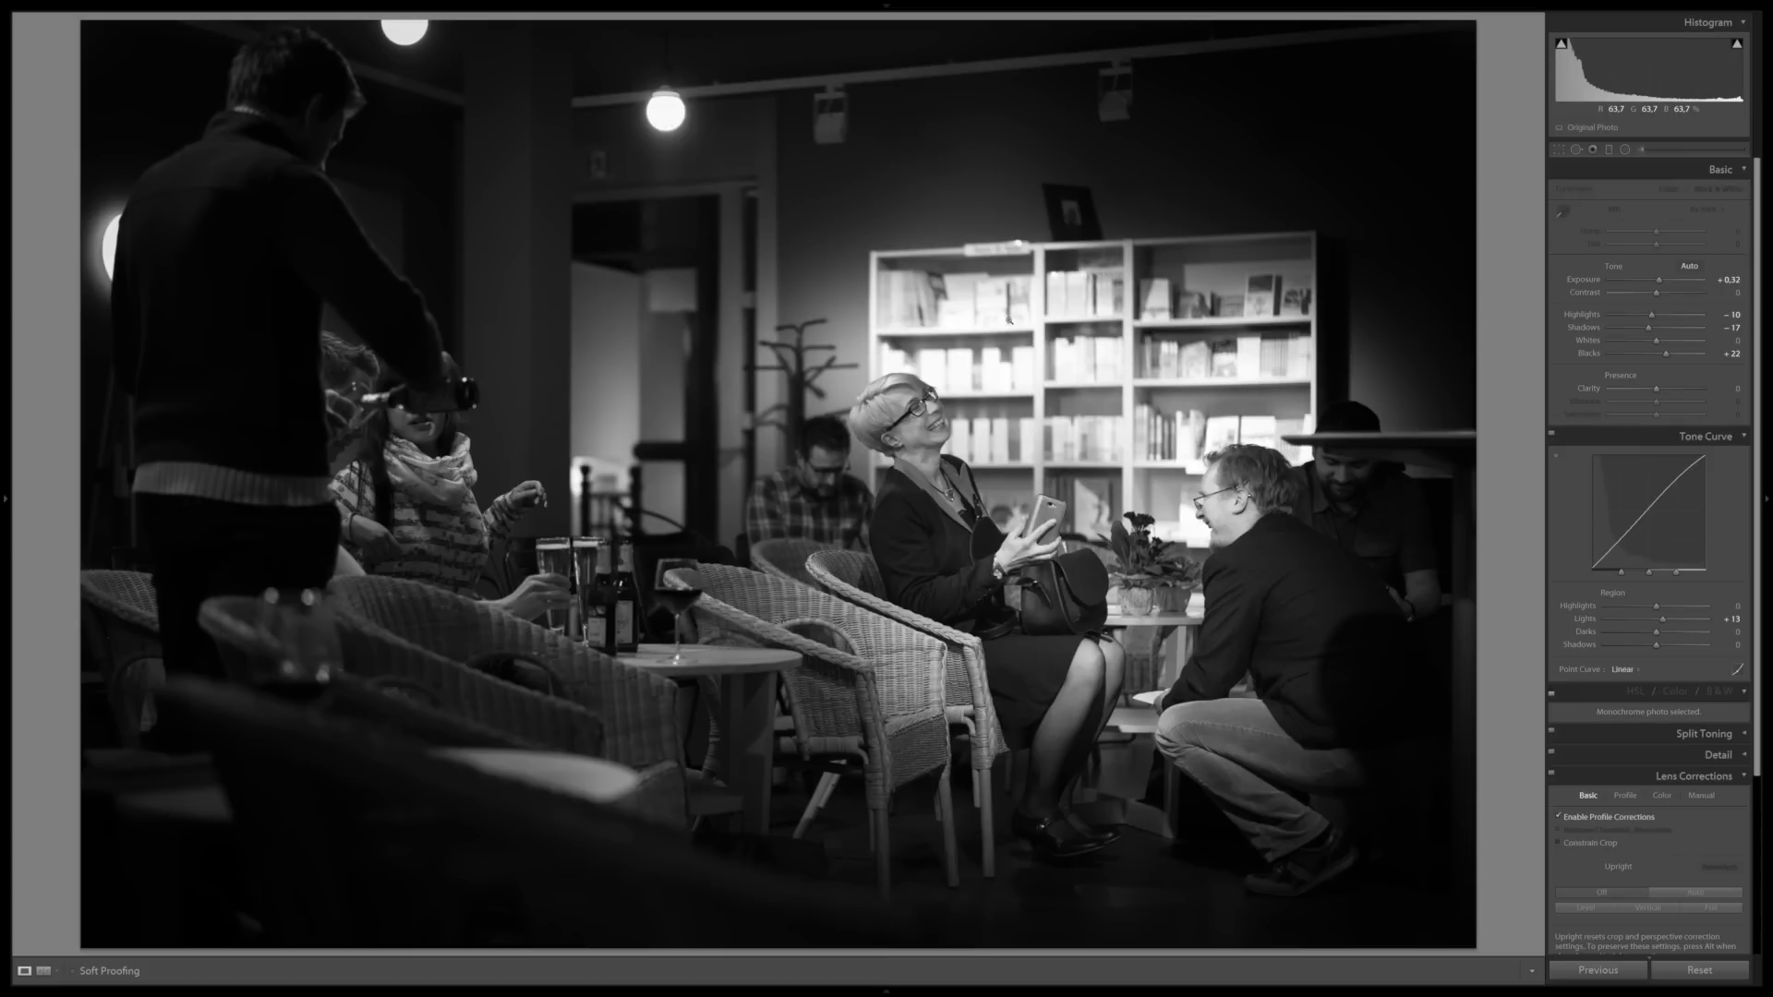
key(shift)
key(shift+m)
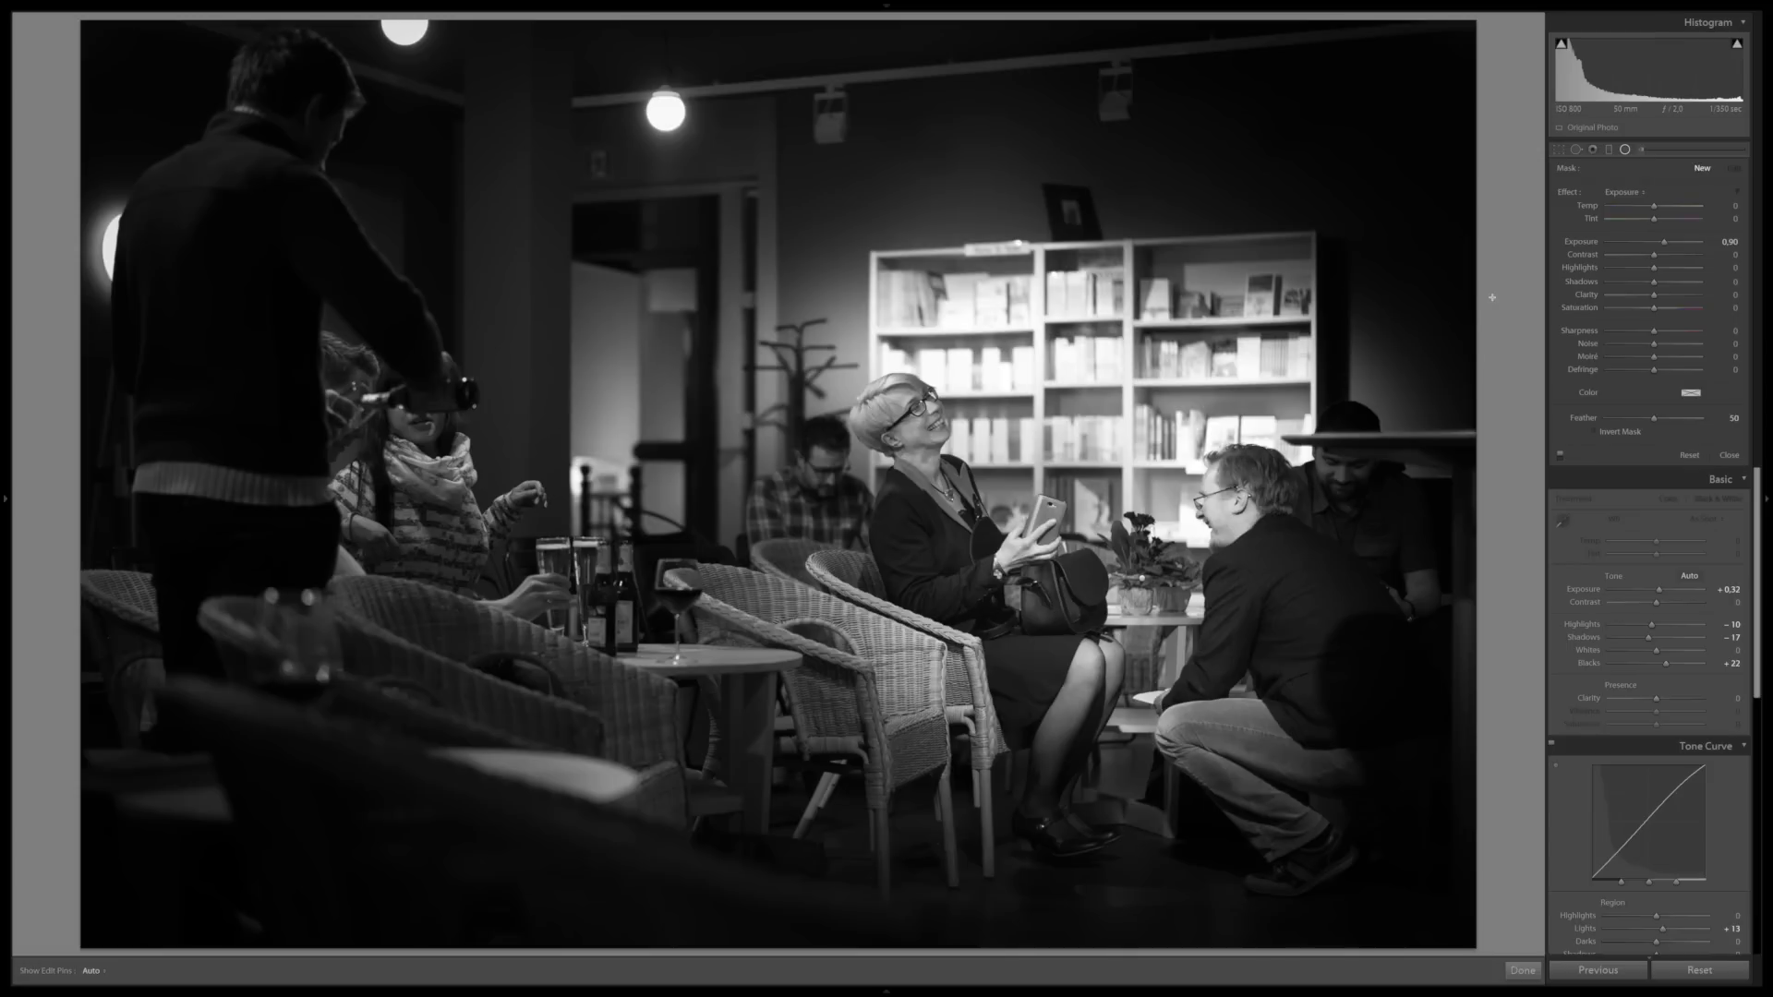
Close the Radial Filter tool, then briefly open and close the Adjustment Brush
key(shift+m)
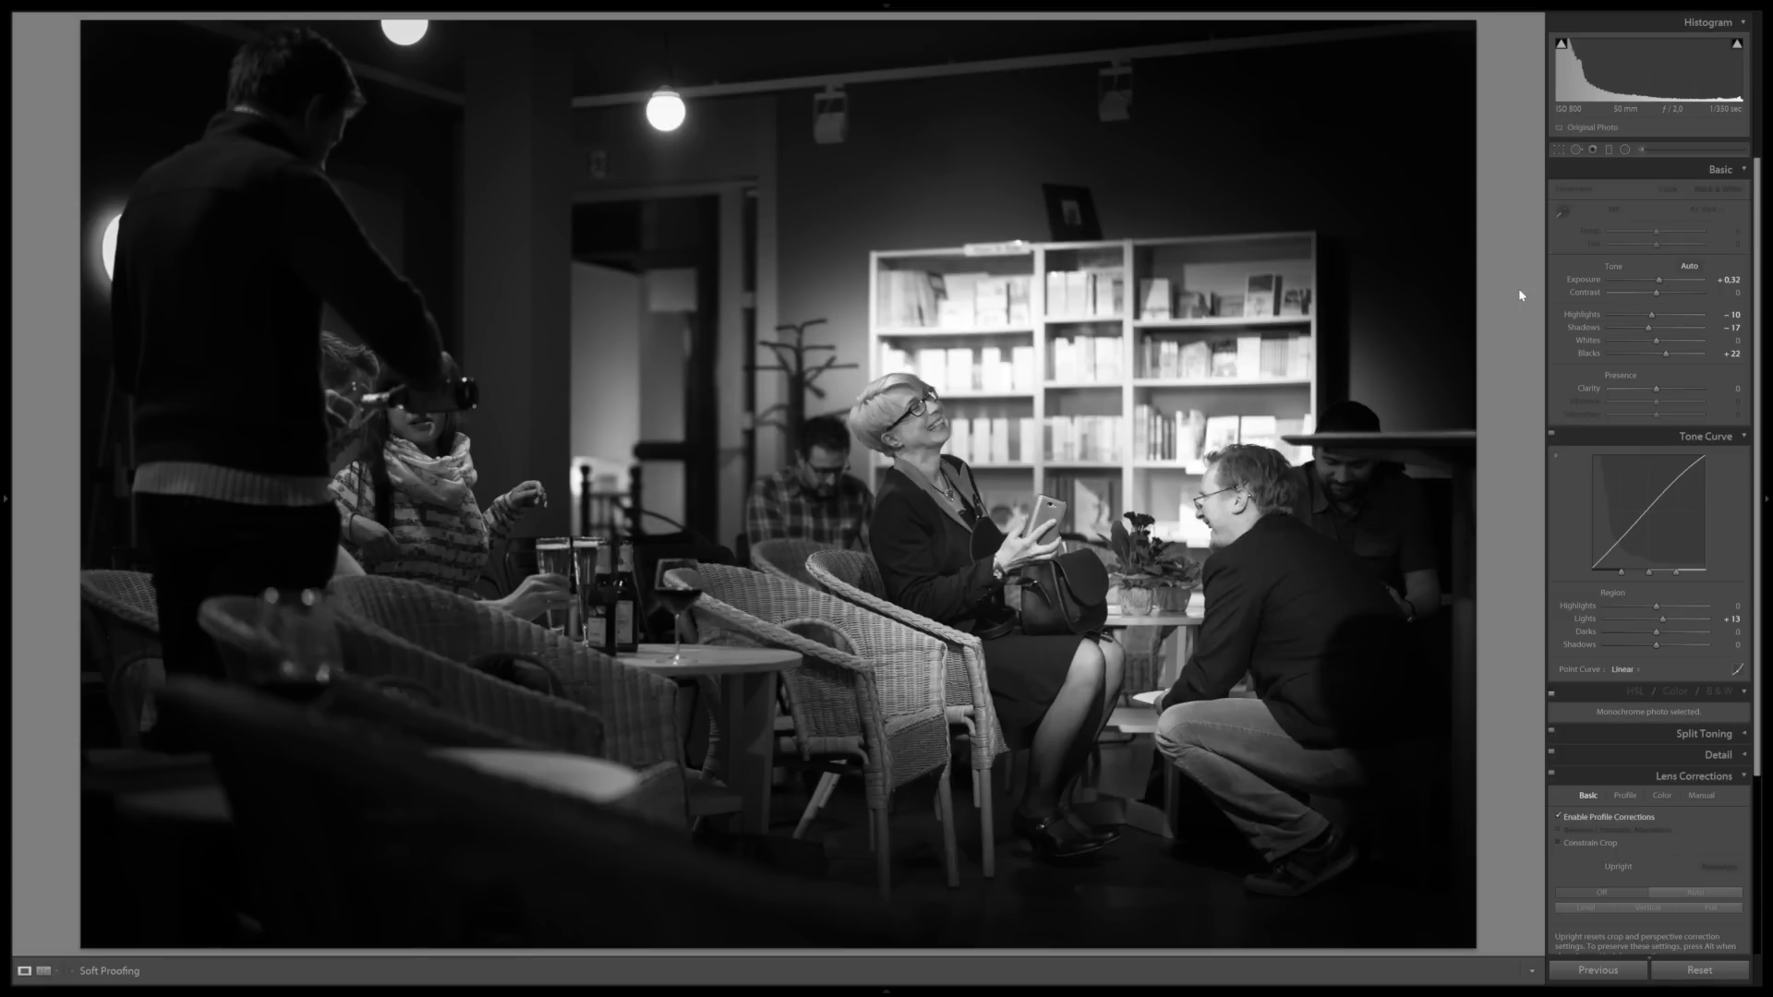
key(k)
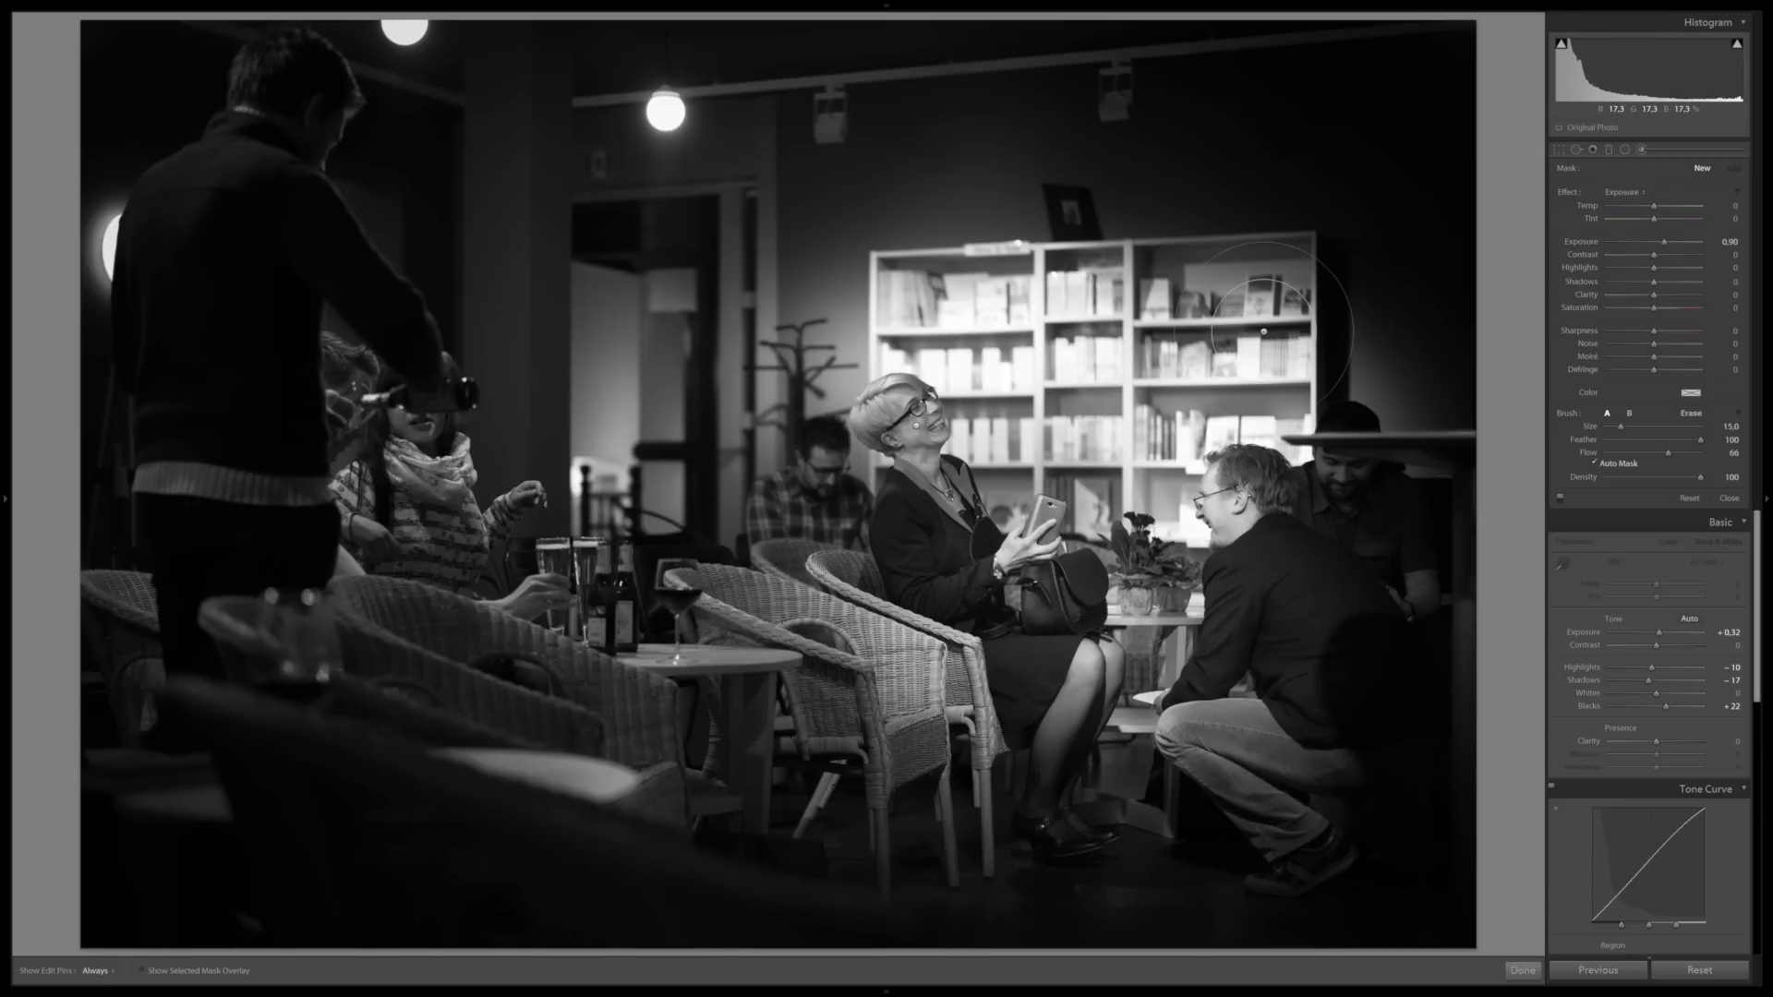
key(k)
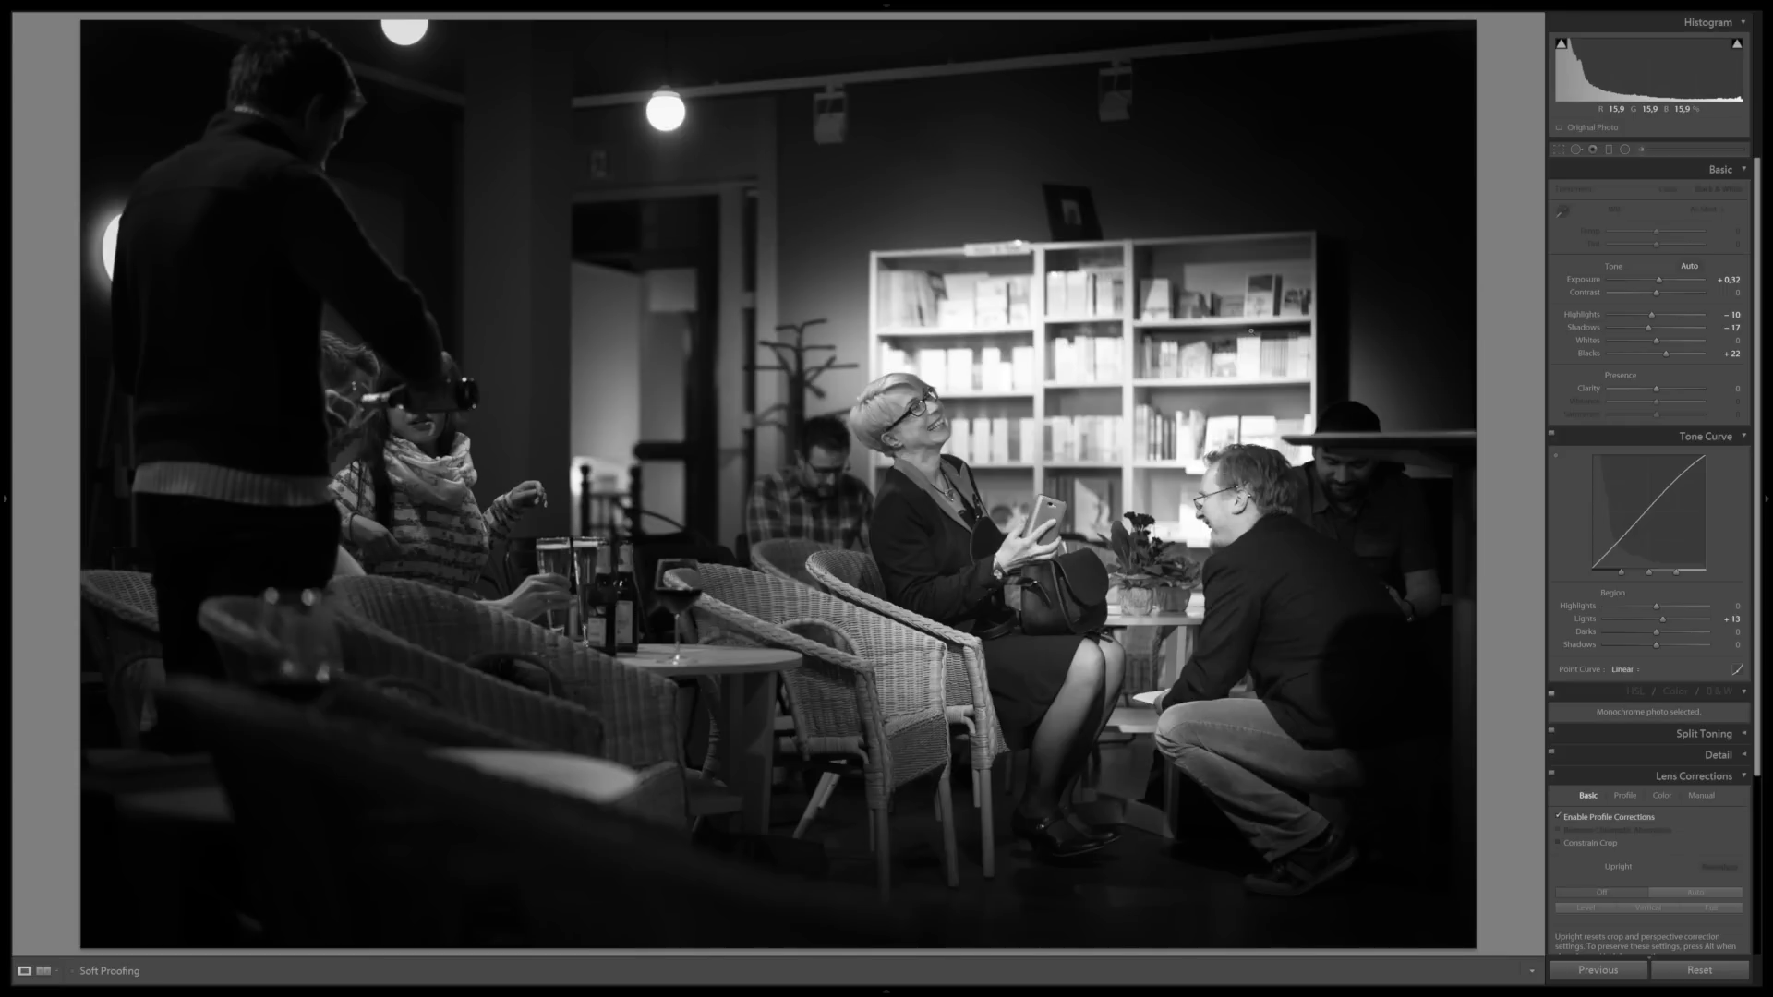
Open the Crop & Straighten tool and confirm the frame uncropped, then open and close Spot Removal in Heal mode
key(r)
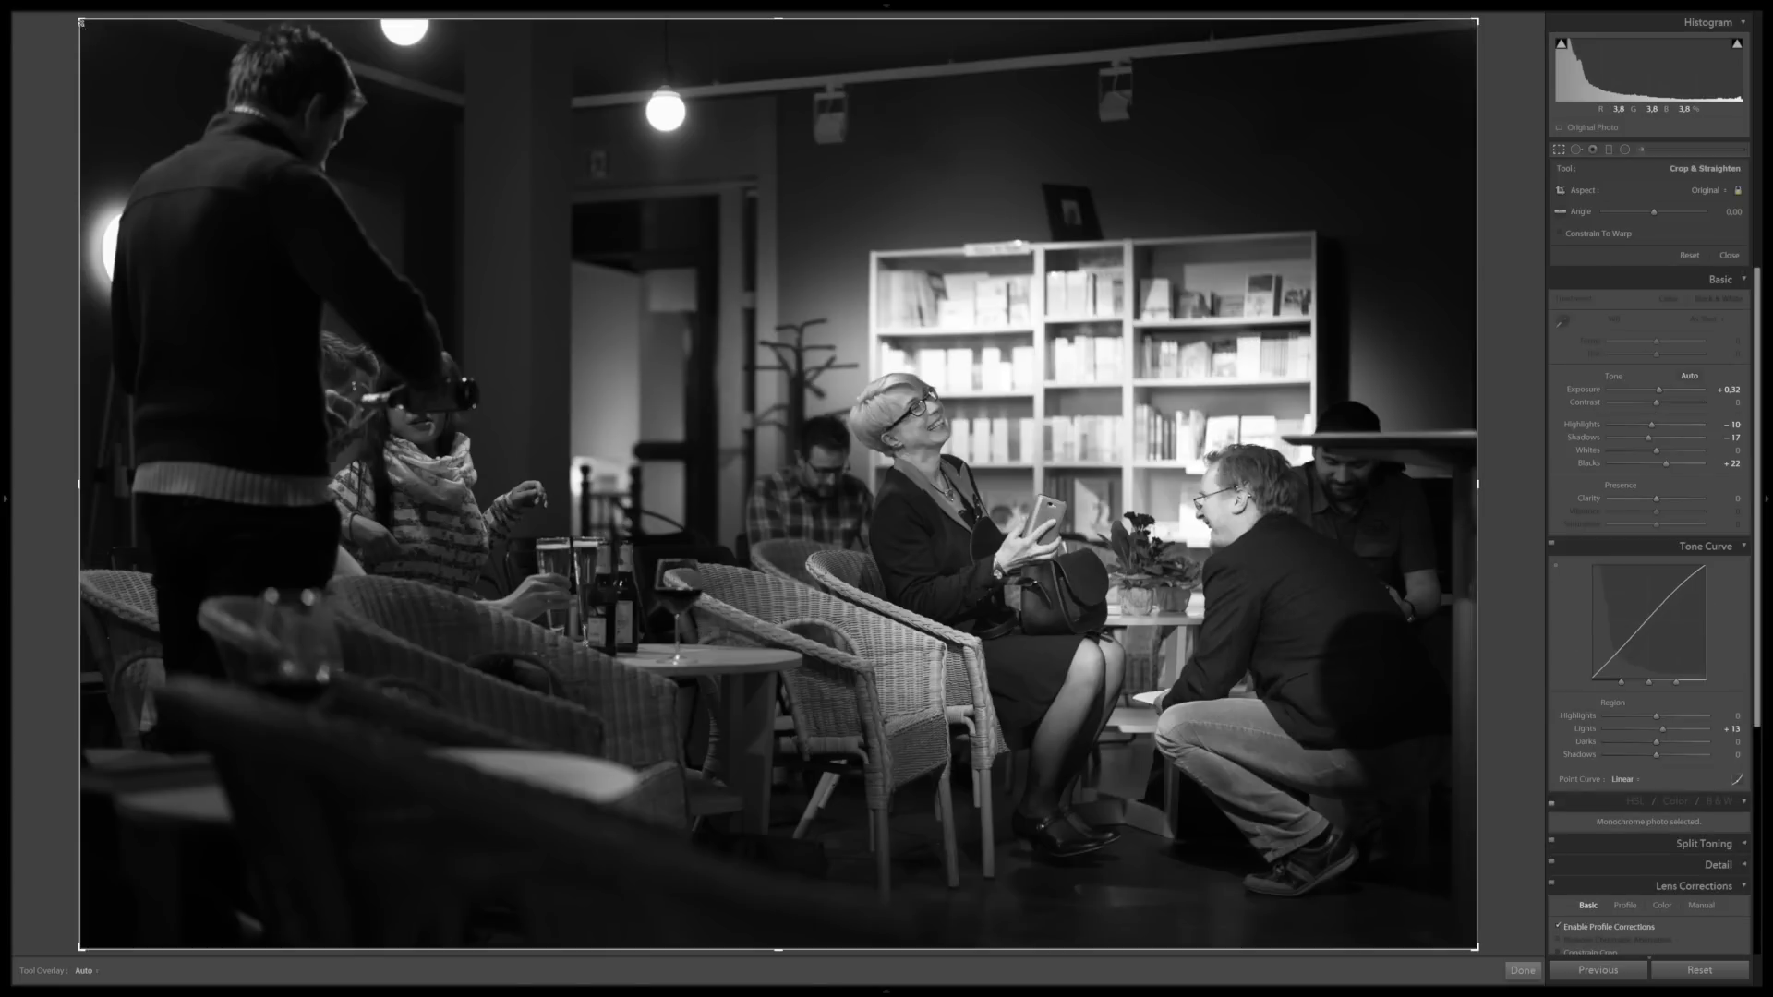
mouse_move(79, 19)
mouse_down()
mouse_move(276, 201)
mouse_move(360, 207)
mouse_move(79, 19)
mouse_up()
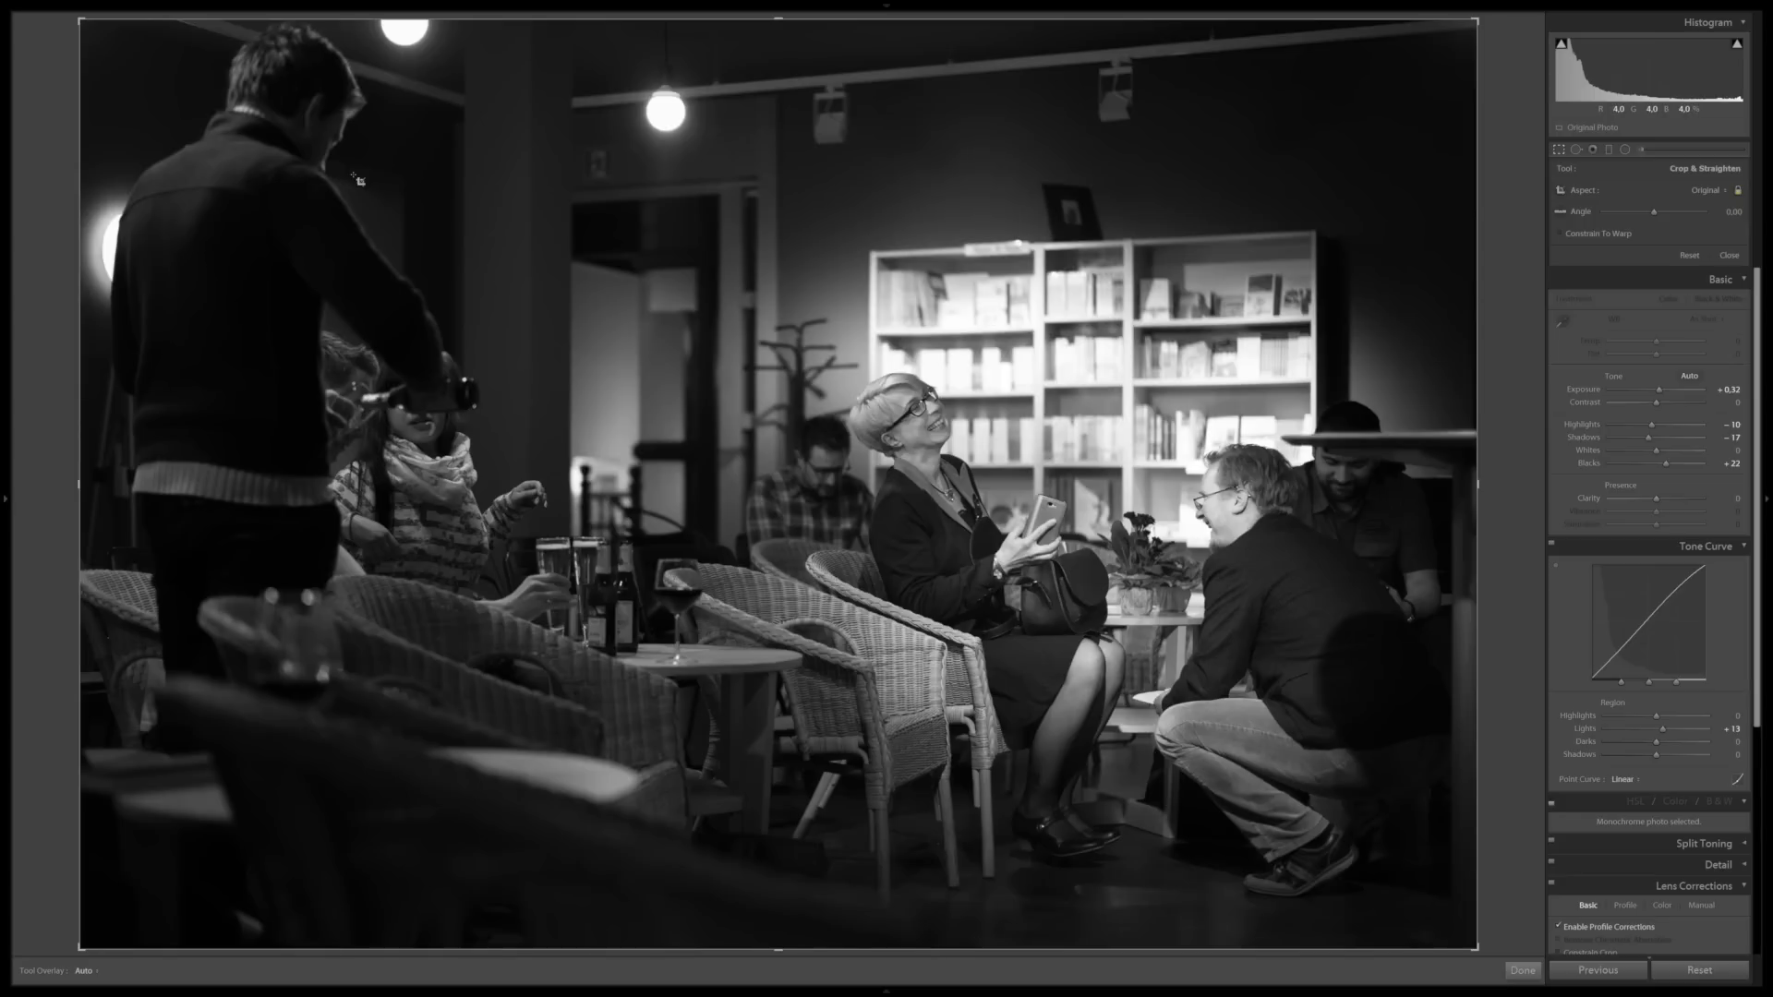
key(Return)
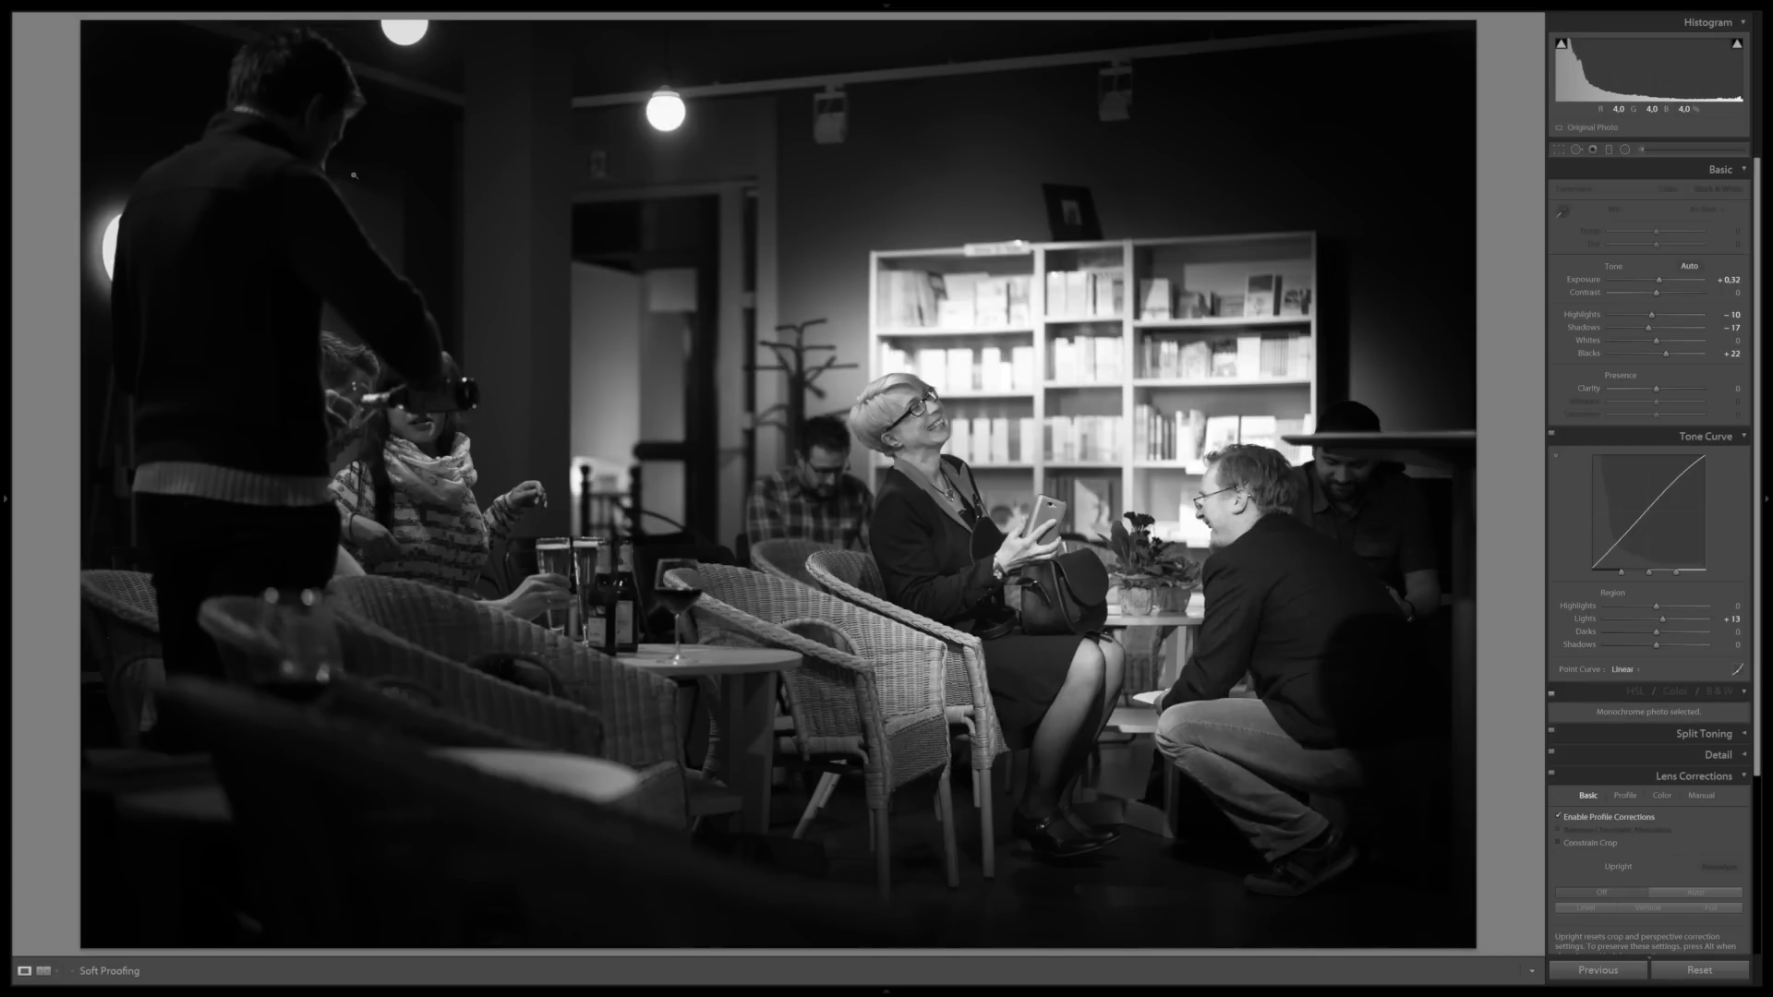
key(q)
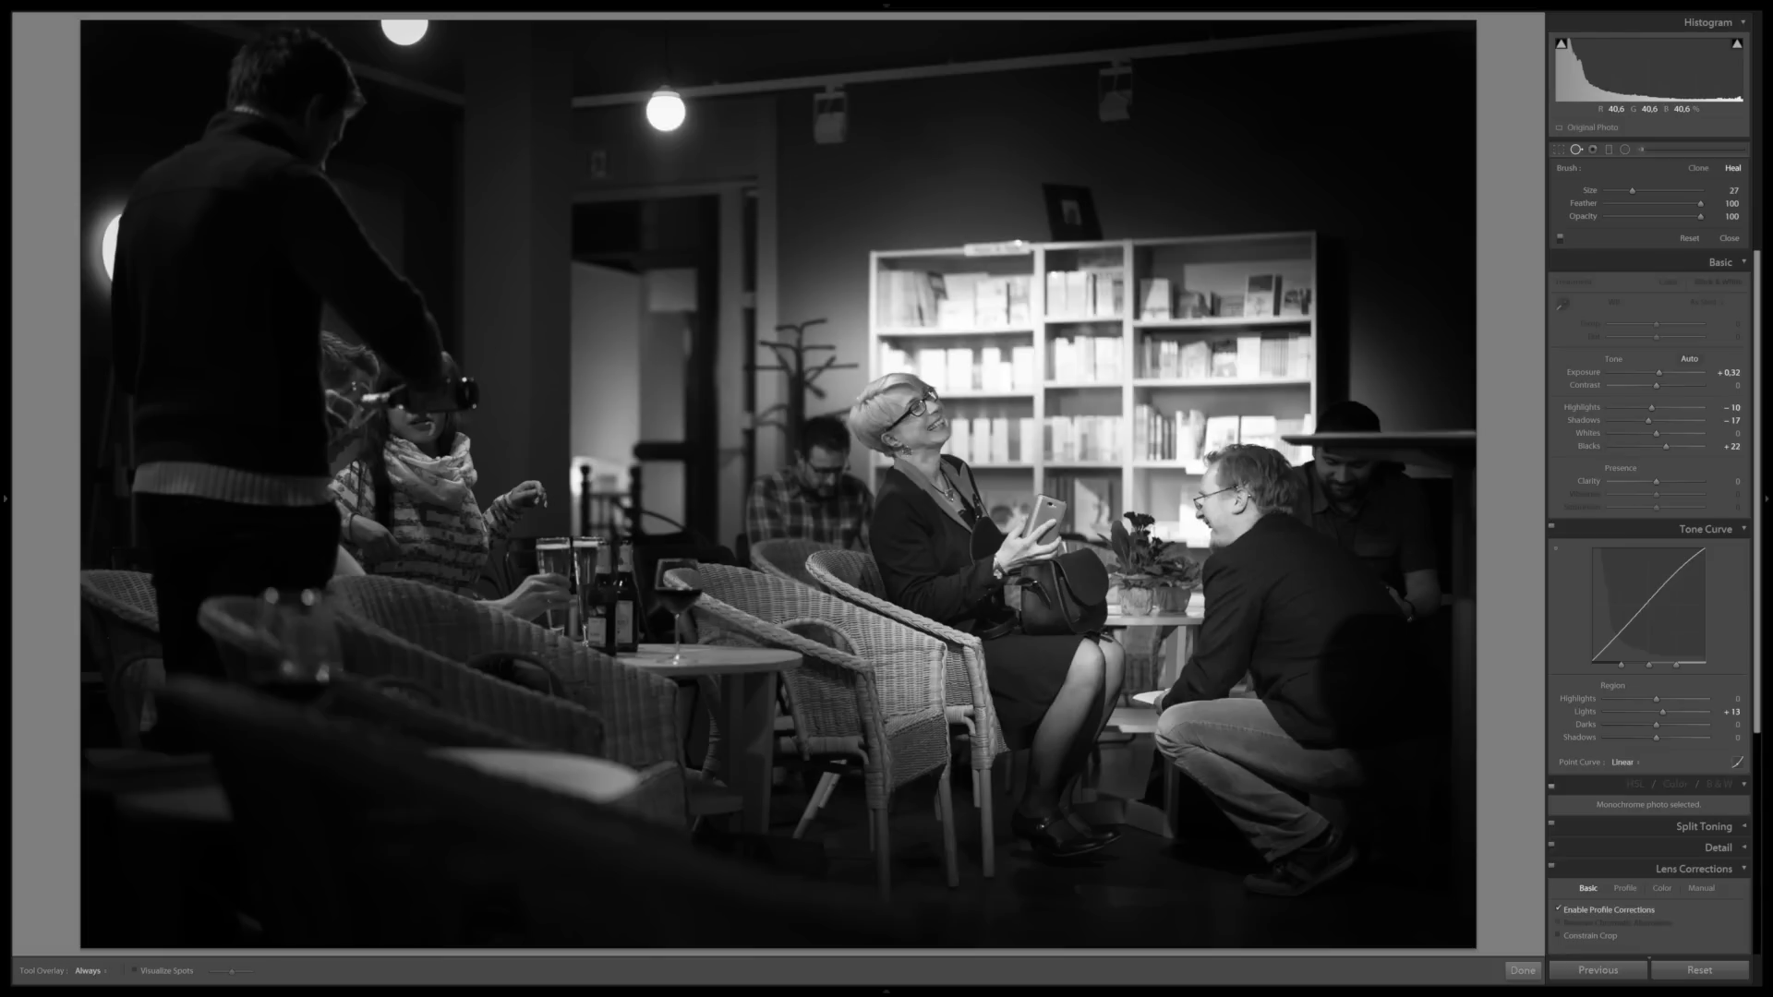
key(q)
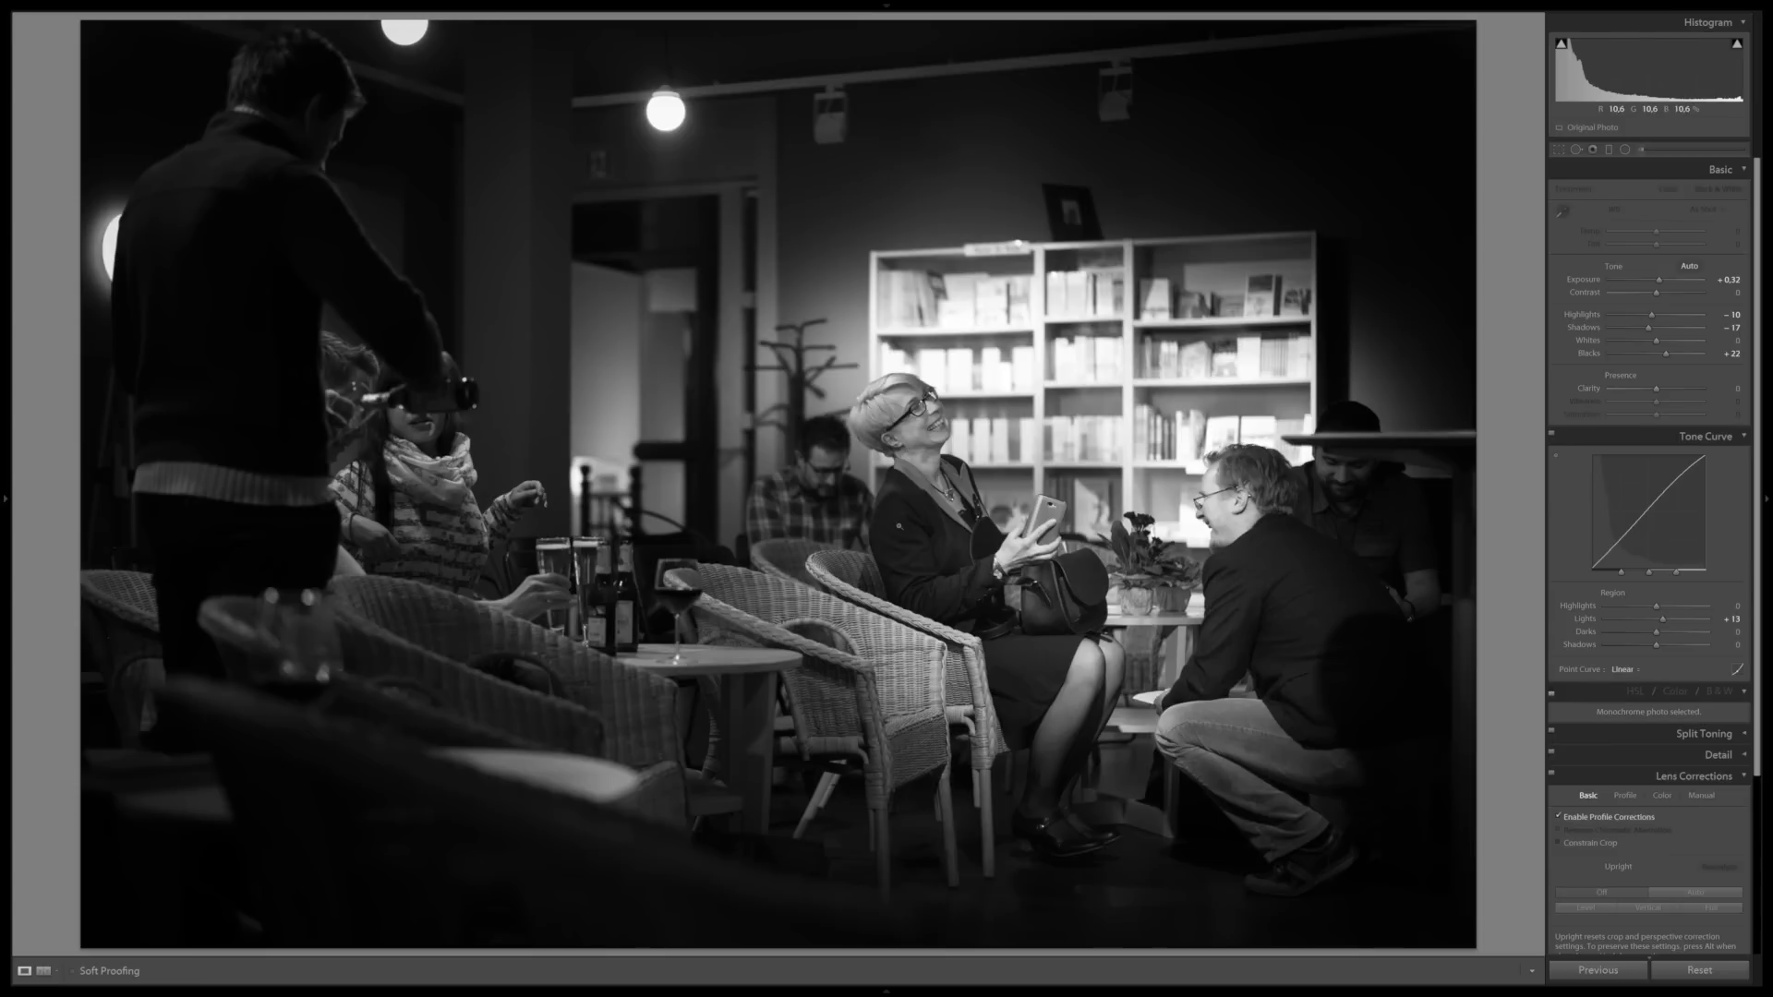
Compare the photo before and after editing, first side by side and then in split view, and return to the single view
key(y)
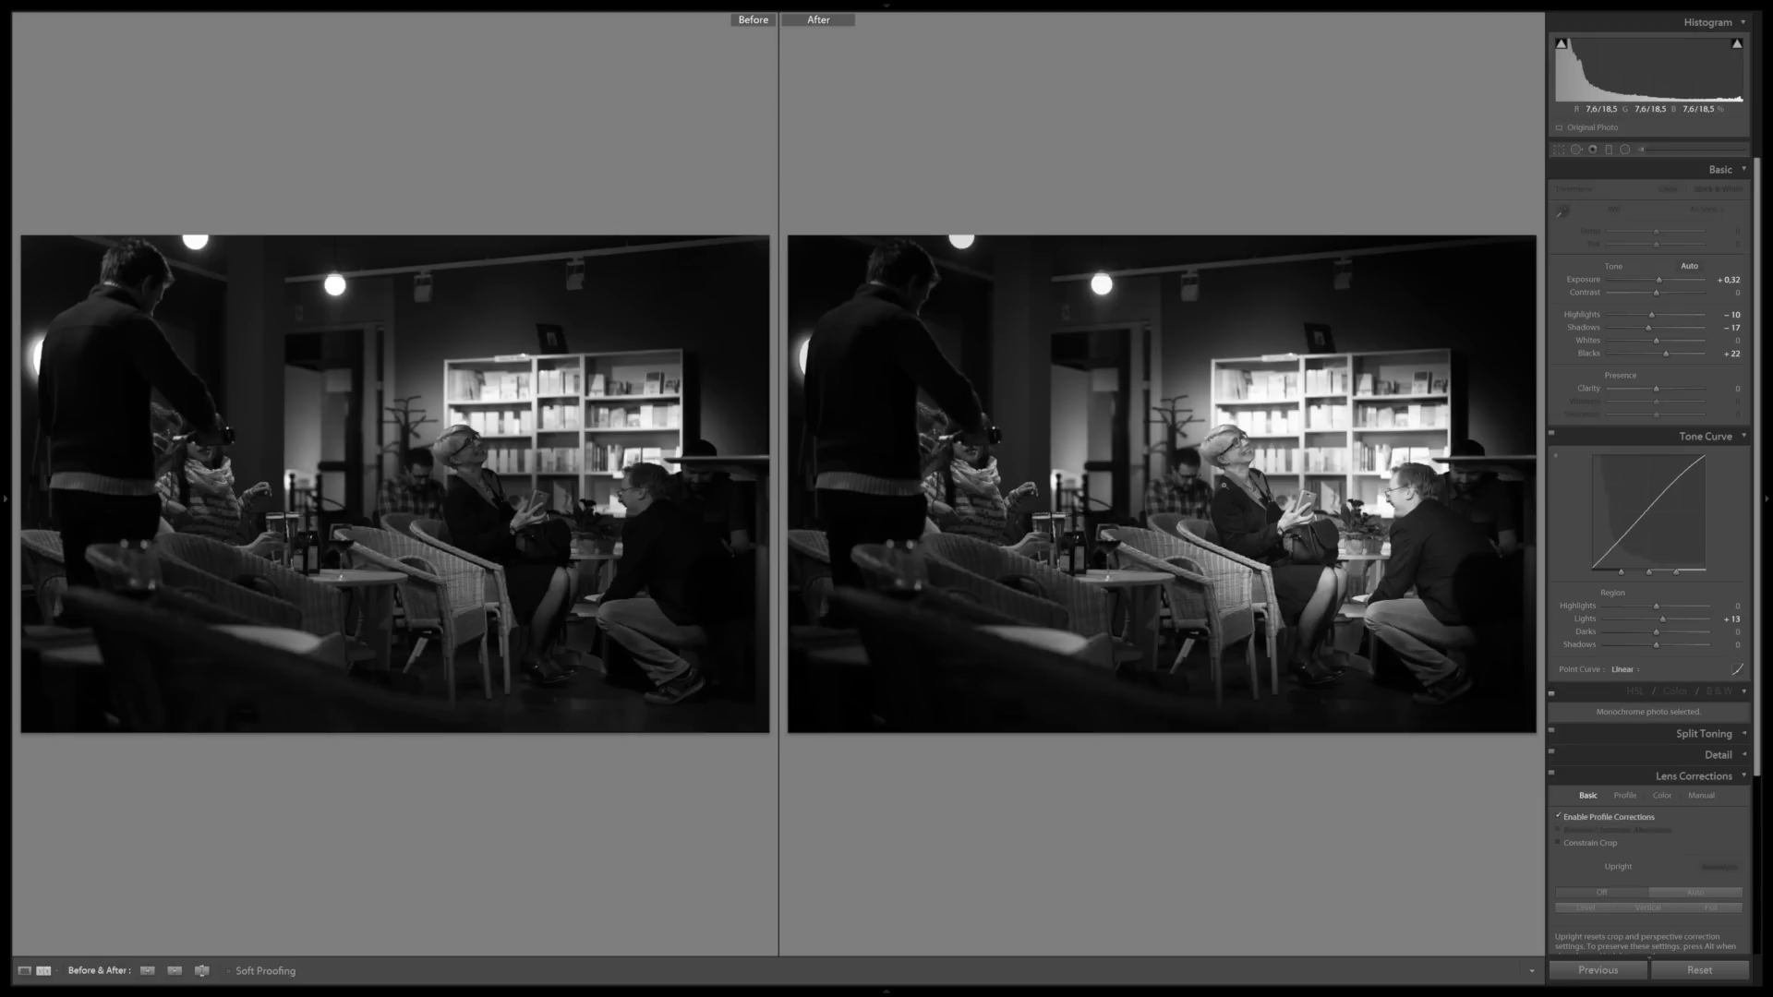
key(shift)
key(shift+y)
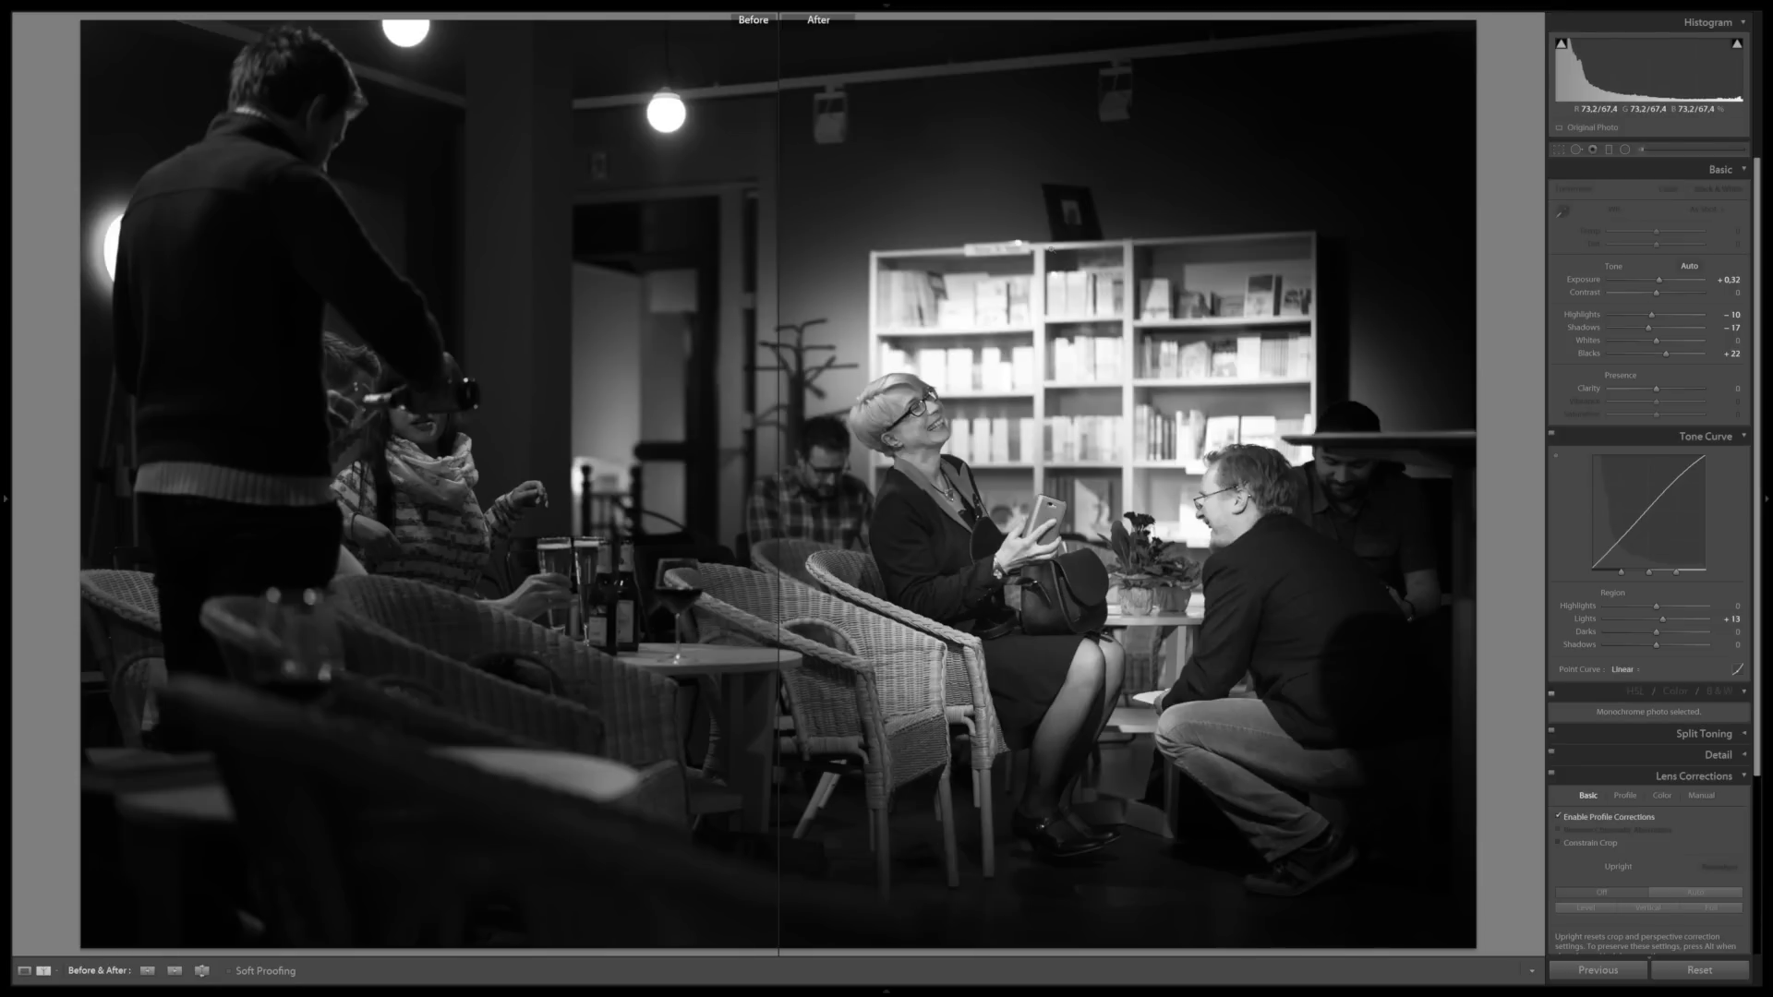
key(y)
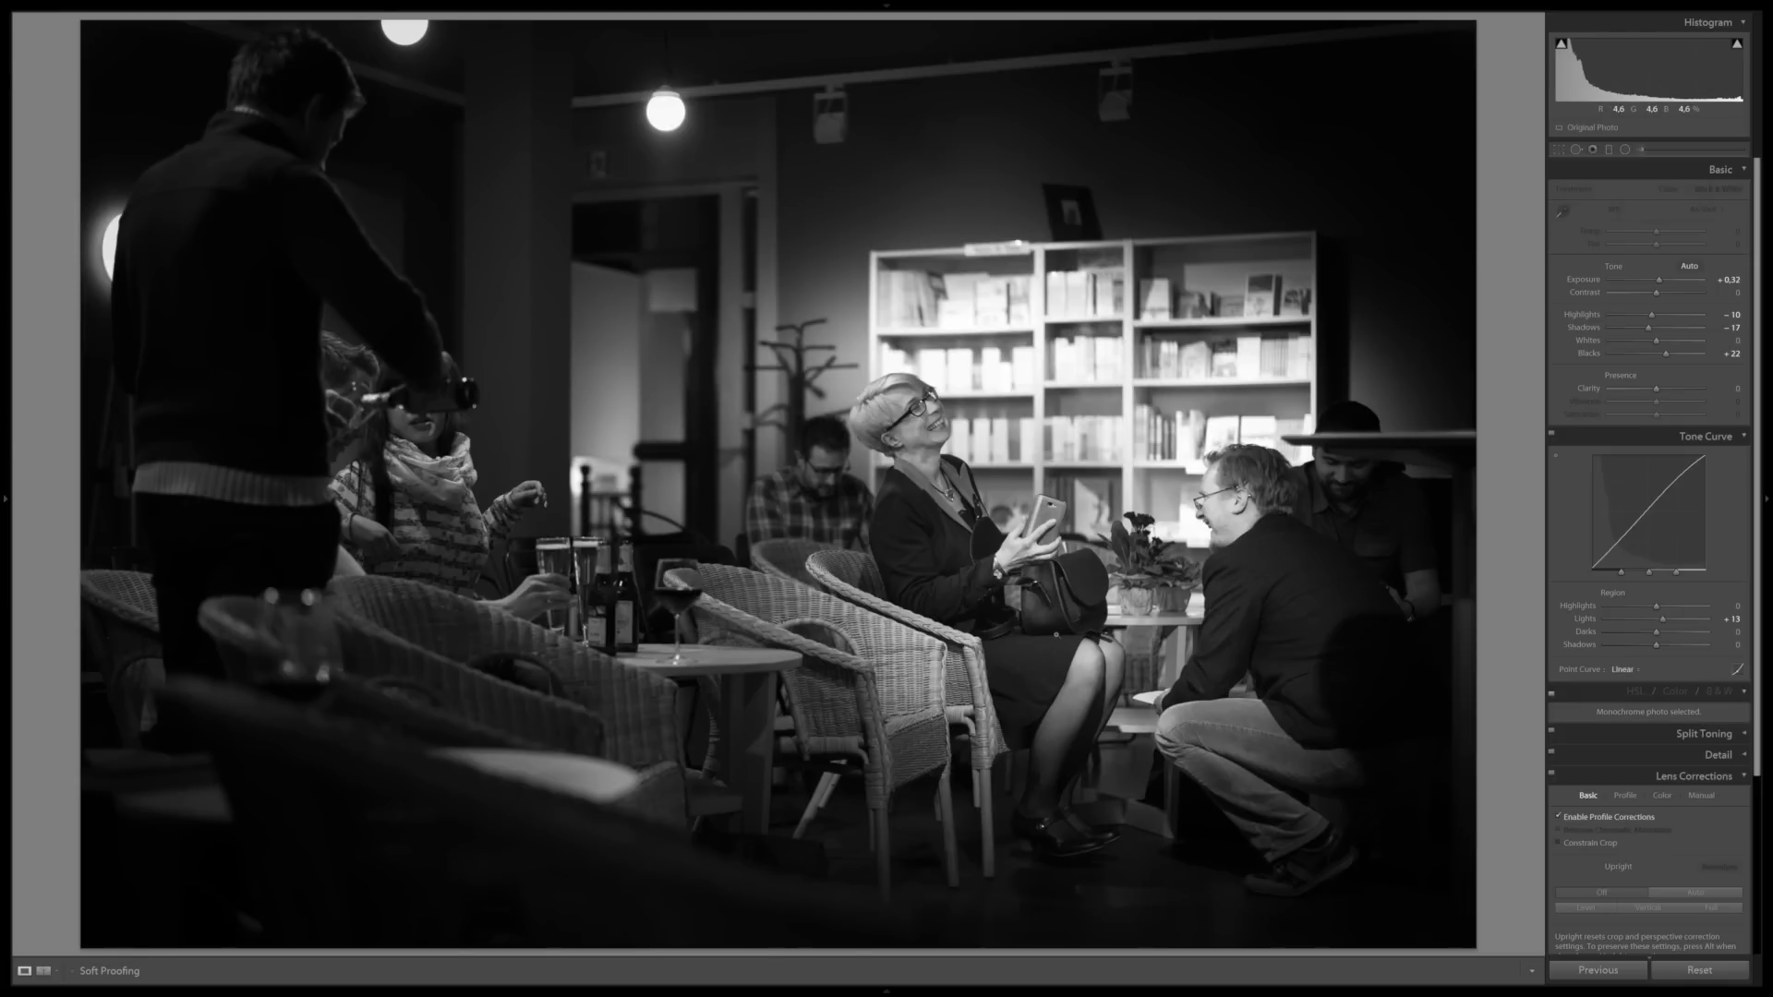
Select the existing radial filter around the seated woman and crouching man, and cycle the edit pin display, ending on Never
key(shift+m)
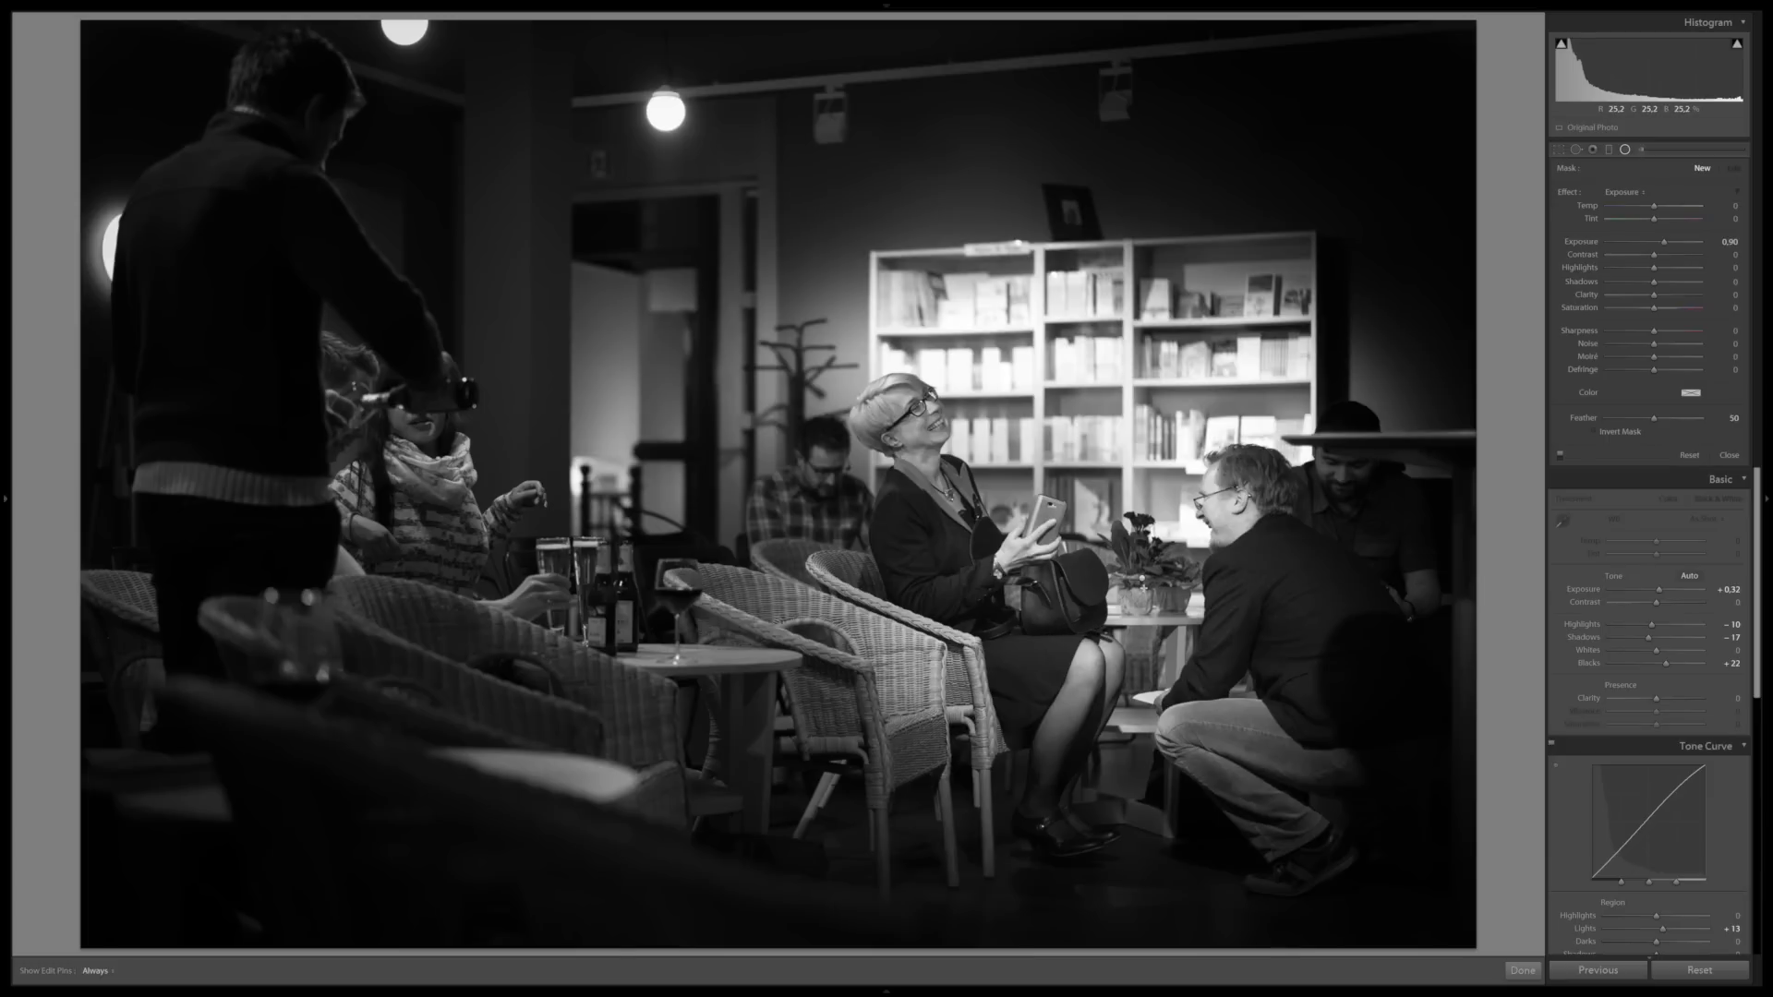
click(1141, 578)
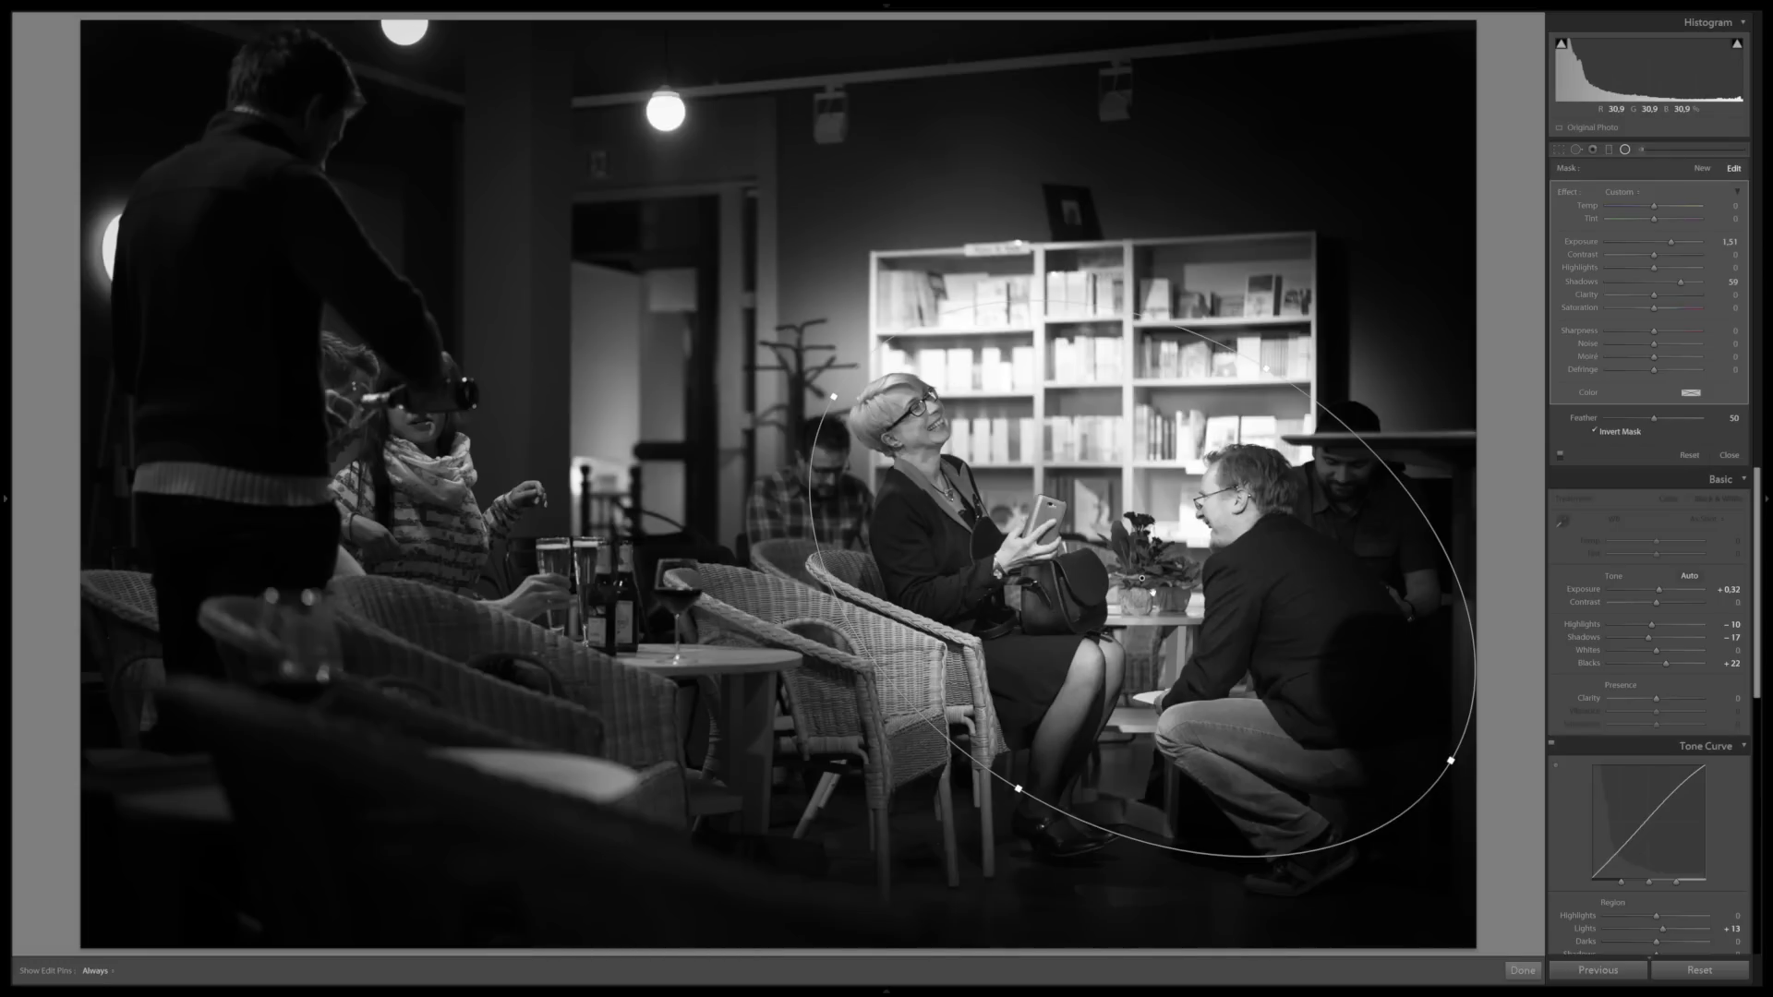
key(h)
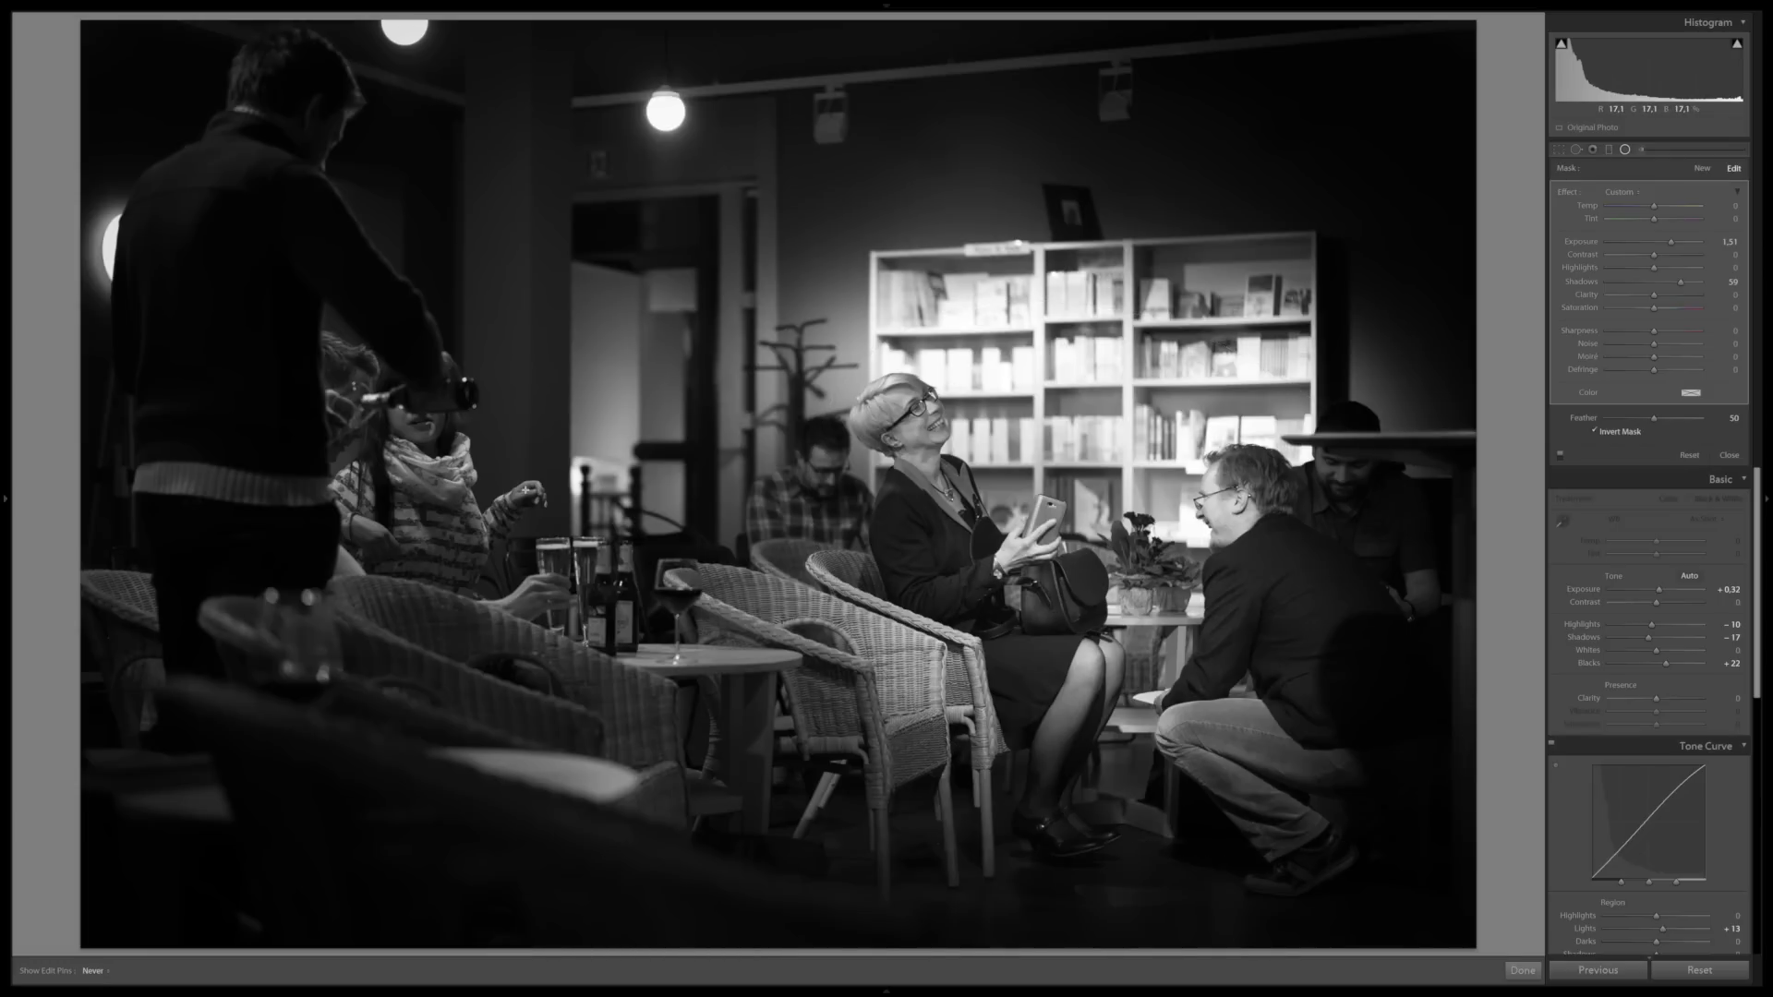
key(h)
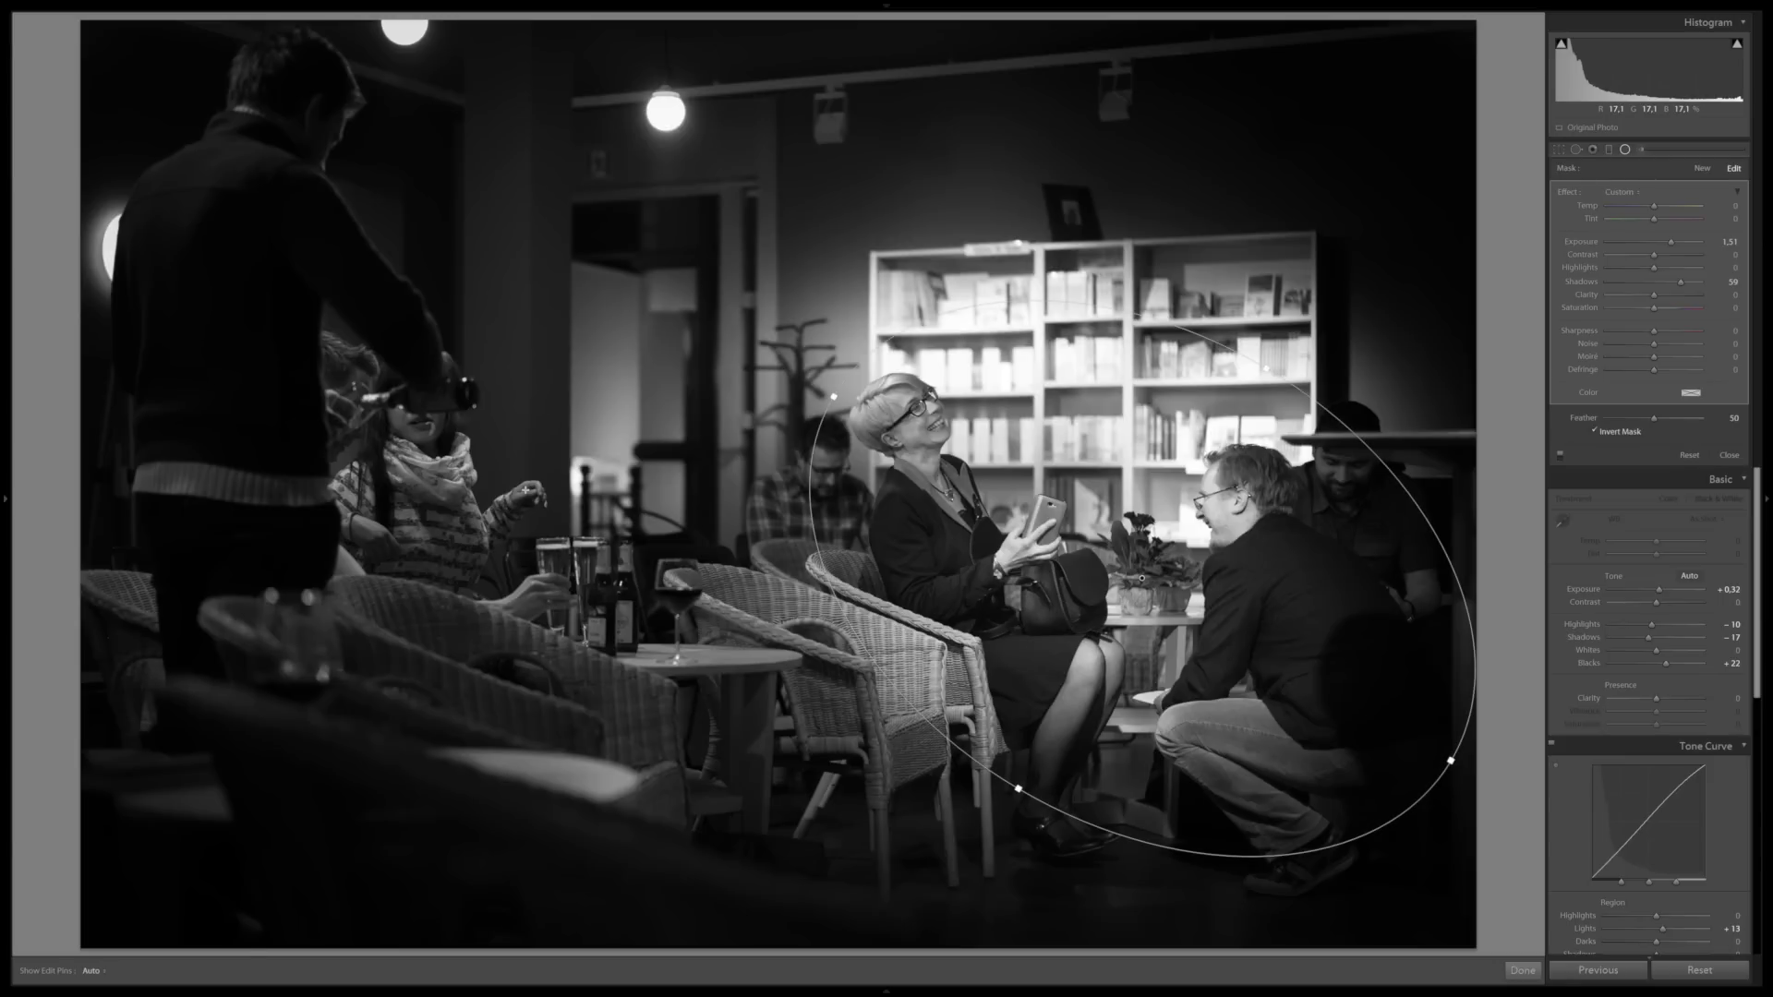
key(h)
key(h)
key(h)
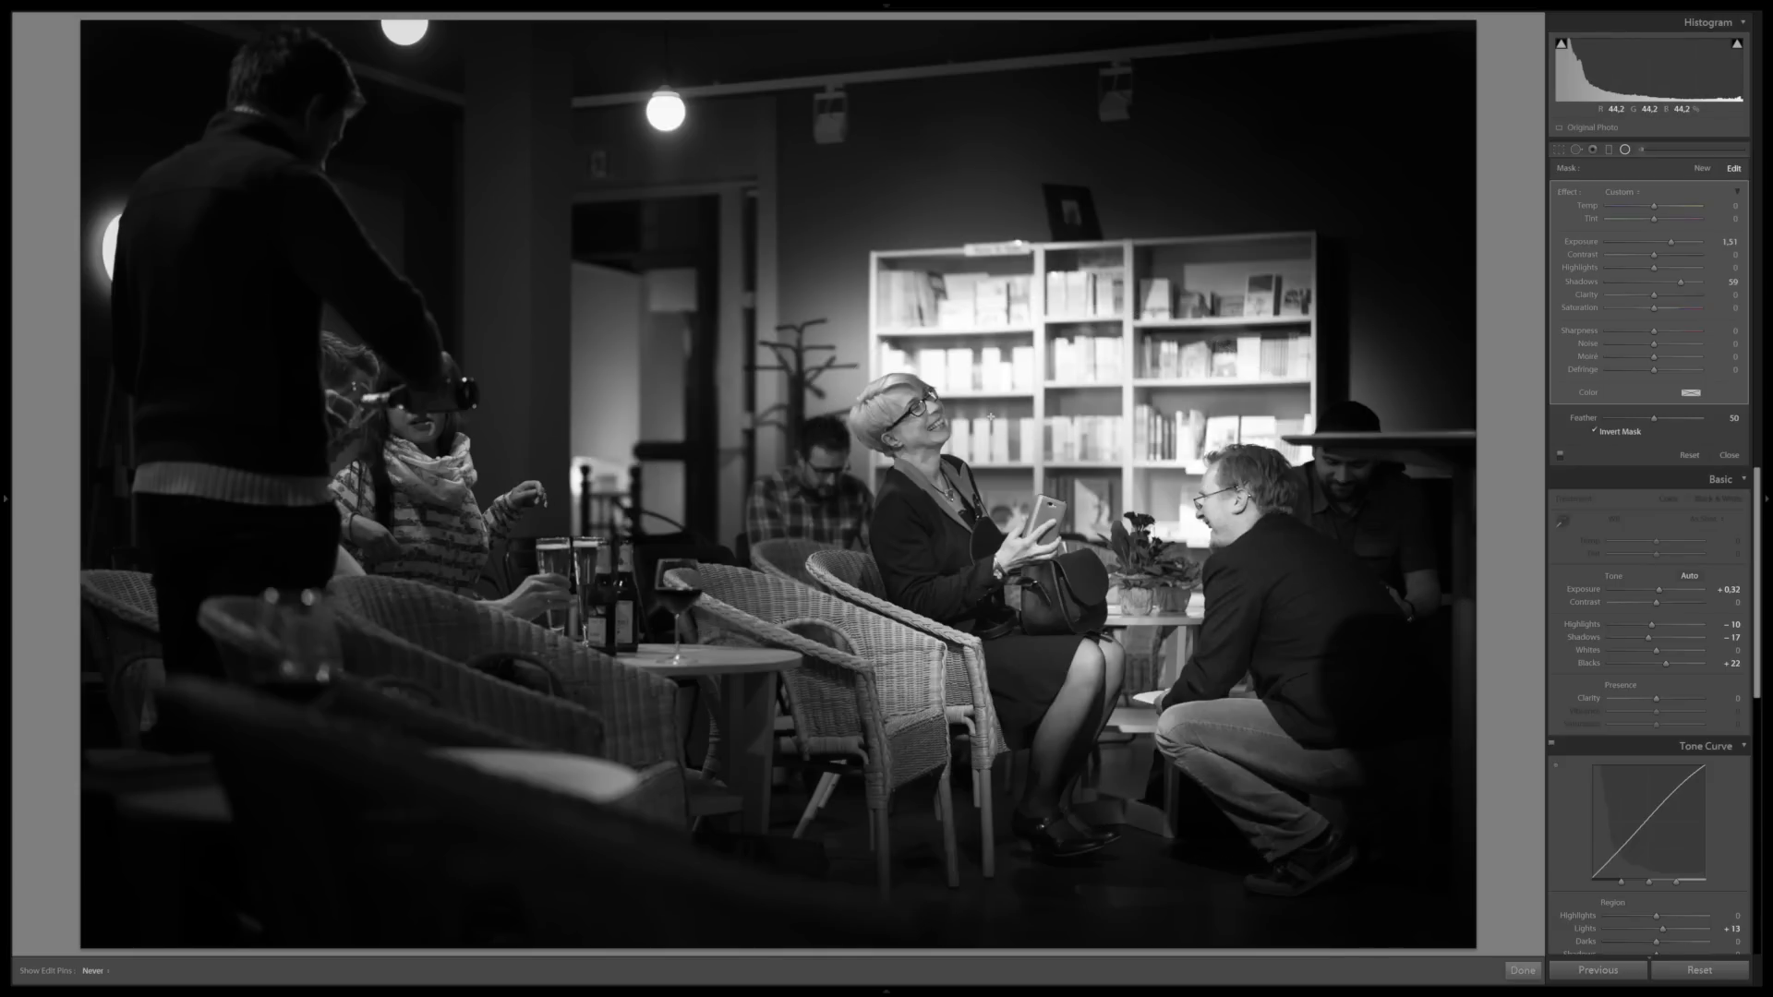
Toggle the shadow and highlight clipping warnings on and off, and preview the shadow clipping from the histogram
key(j)
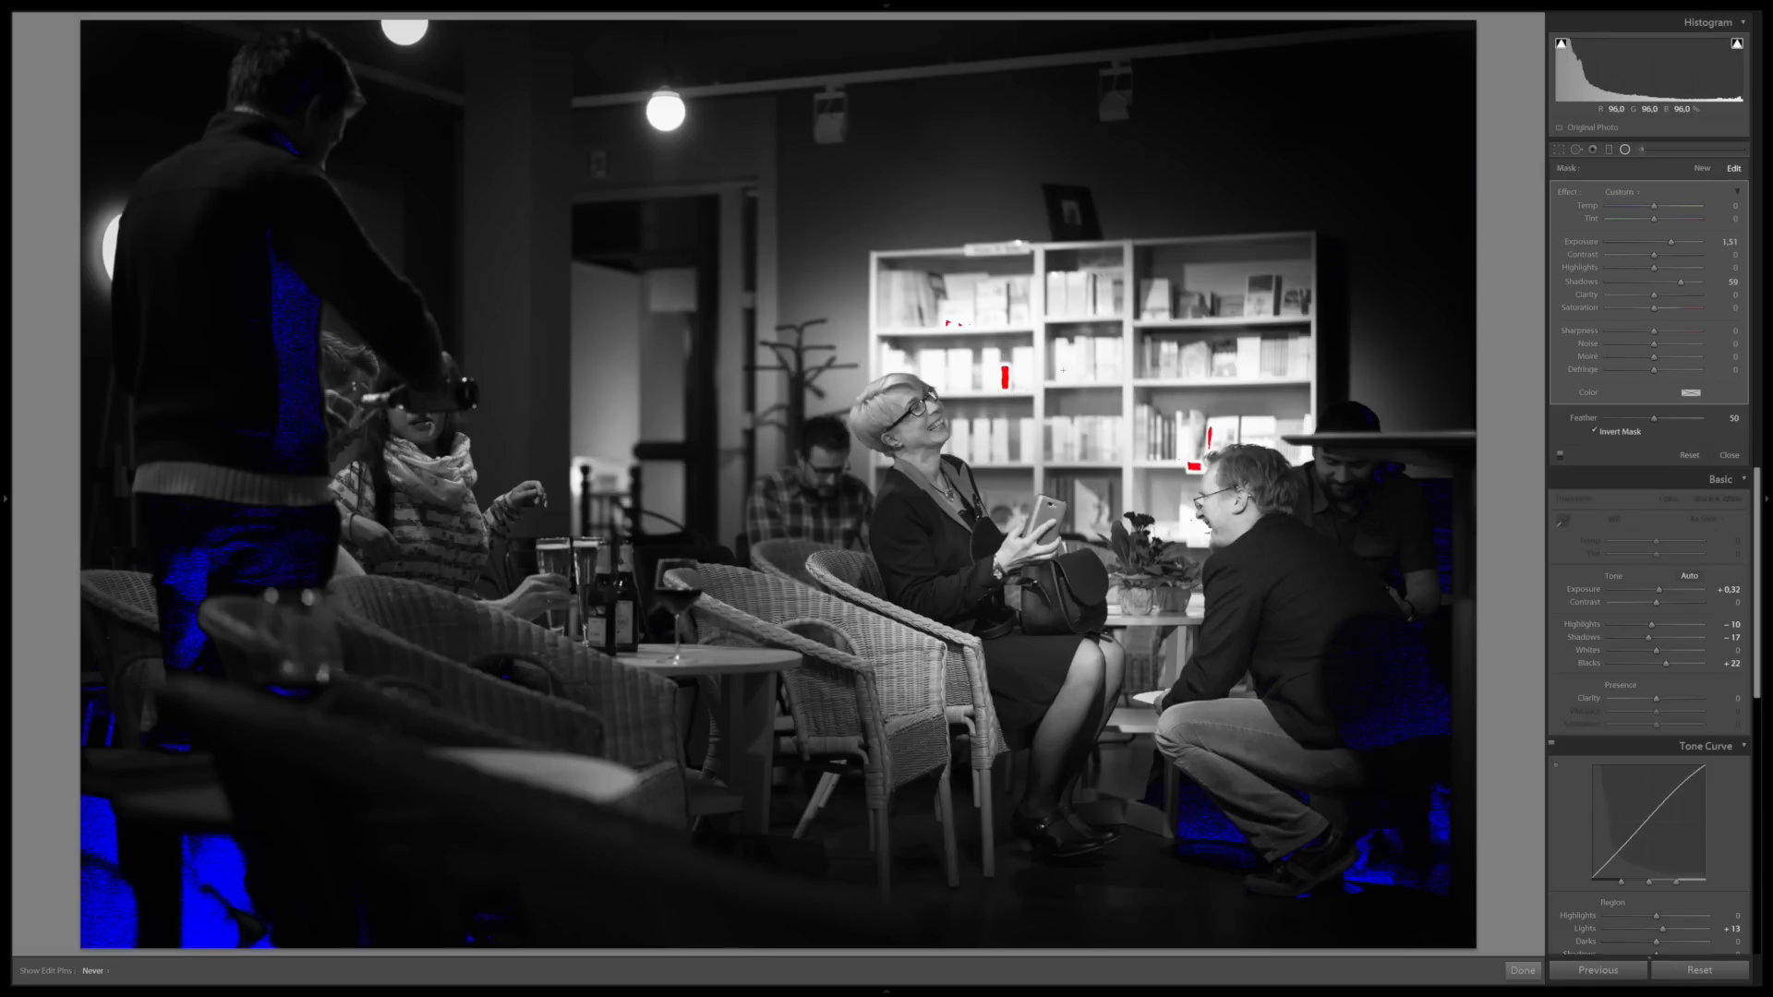
click(1560, 47)
mouse_move(1560, 51)
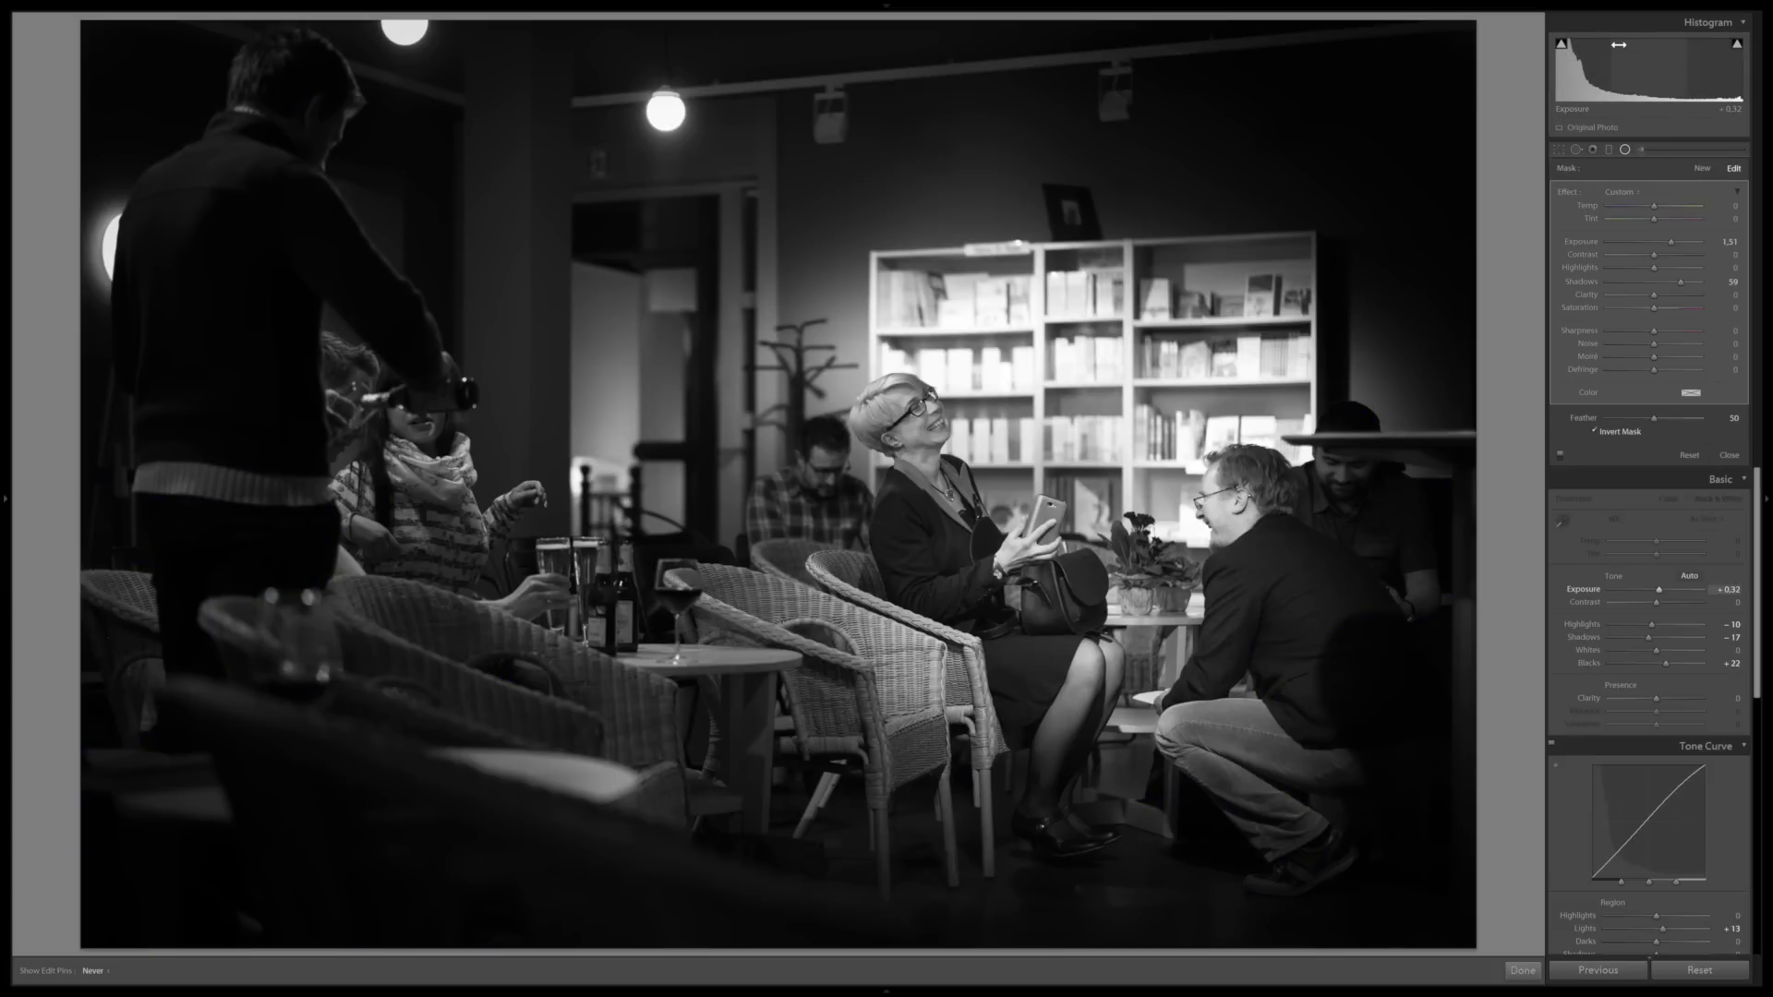
mouse_move(1735, 53)
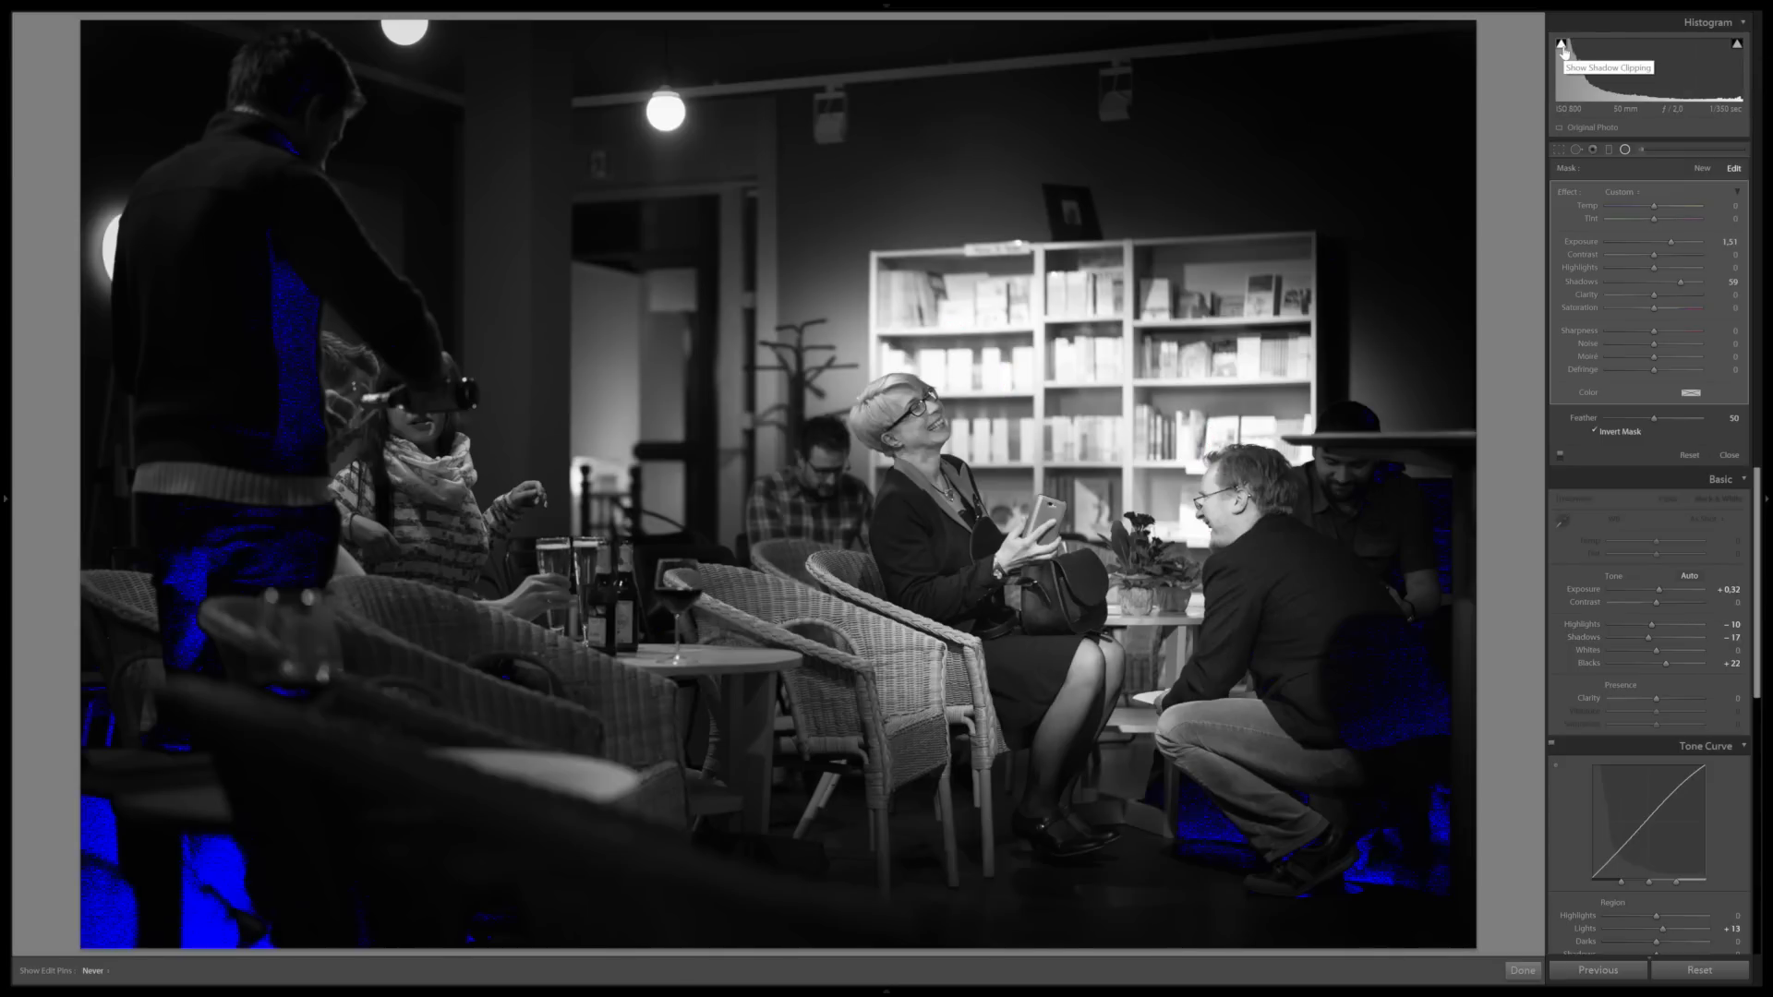
key(j)
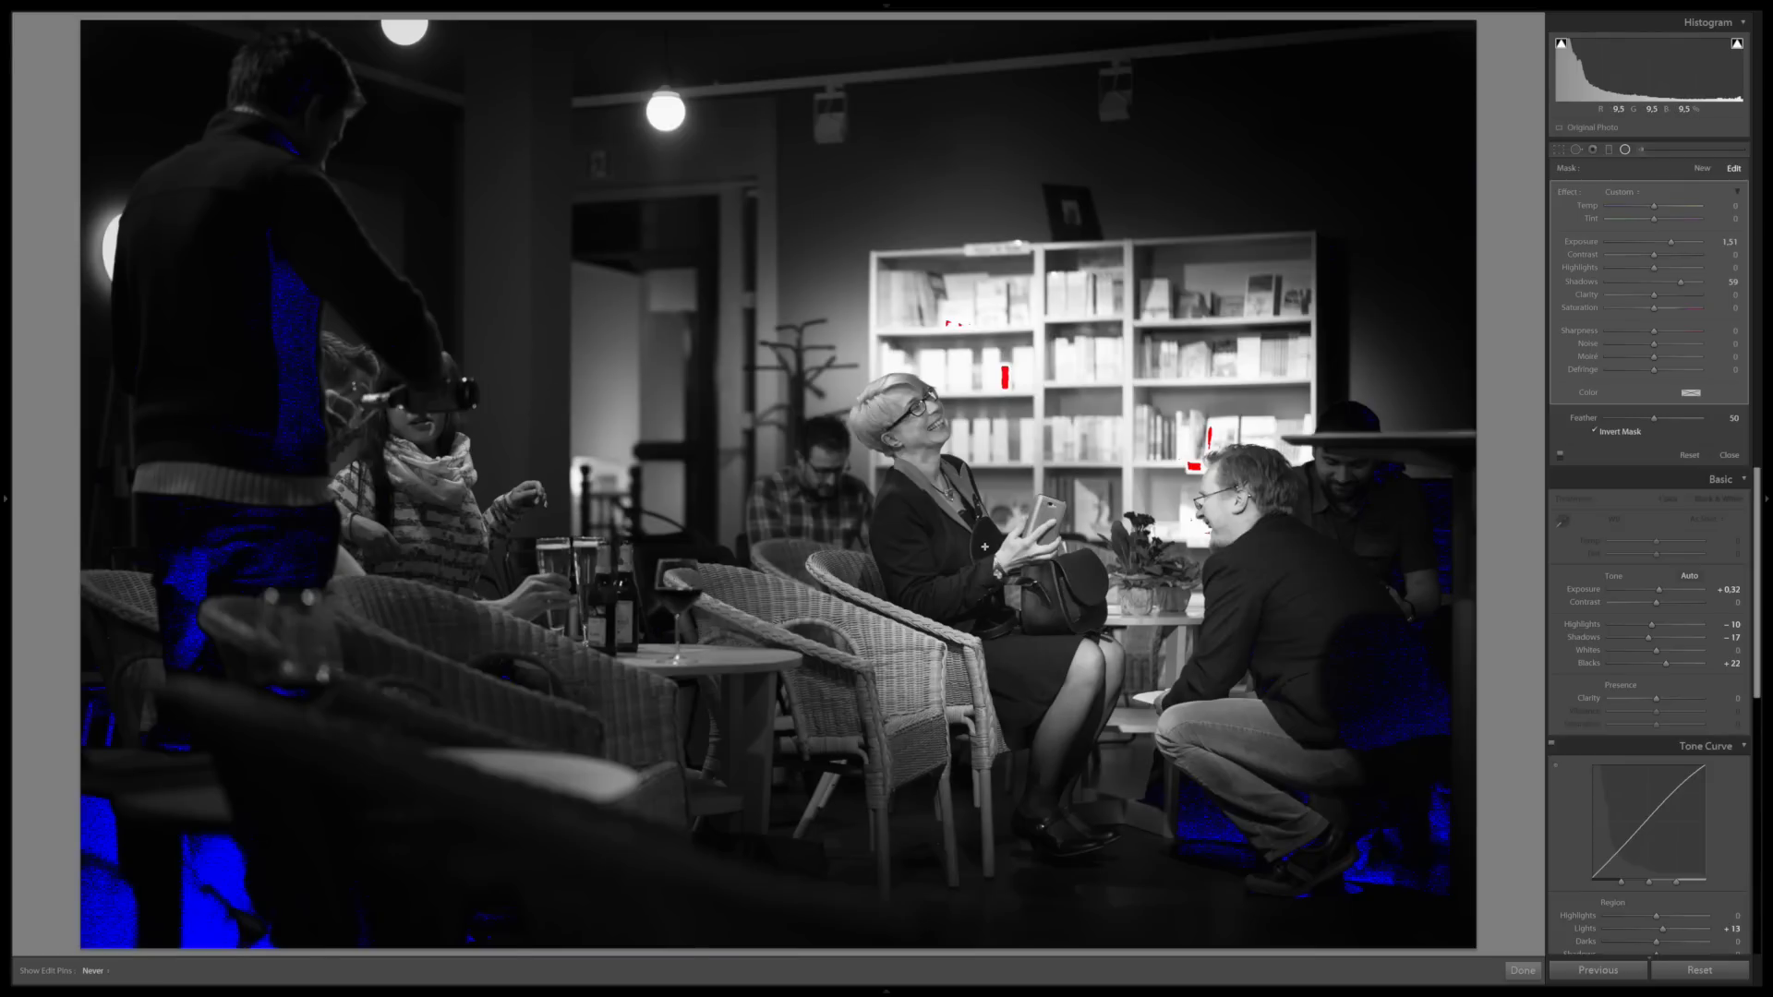
key(j)
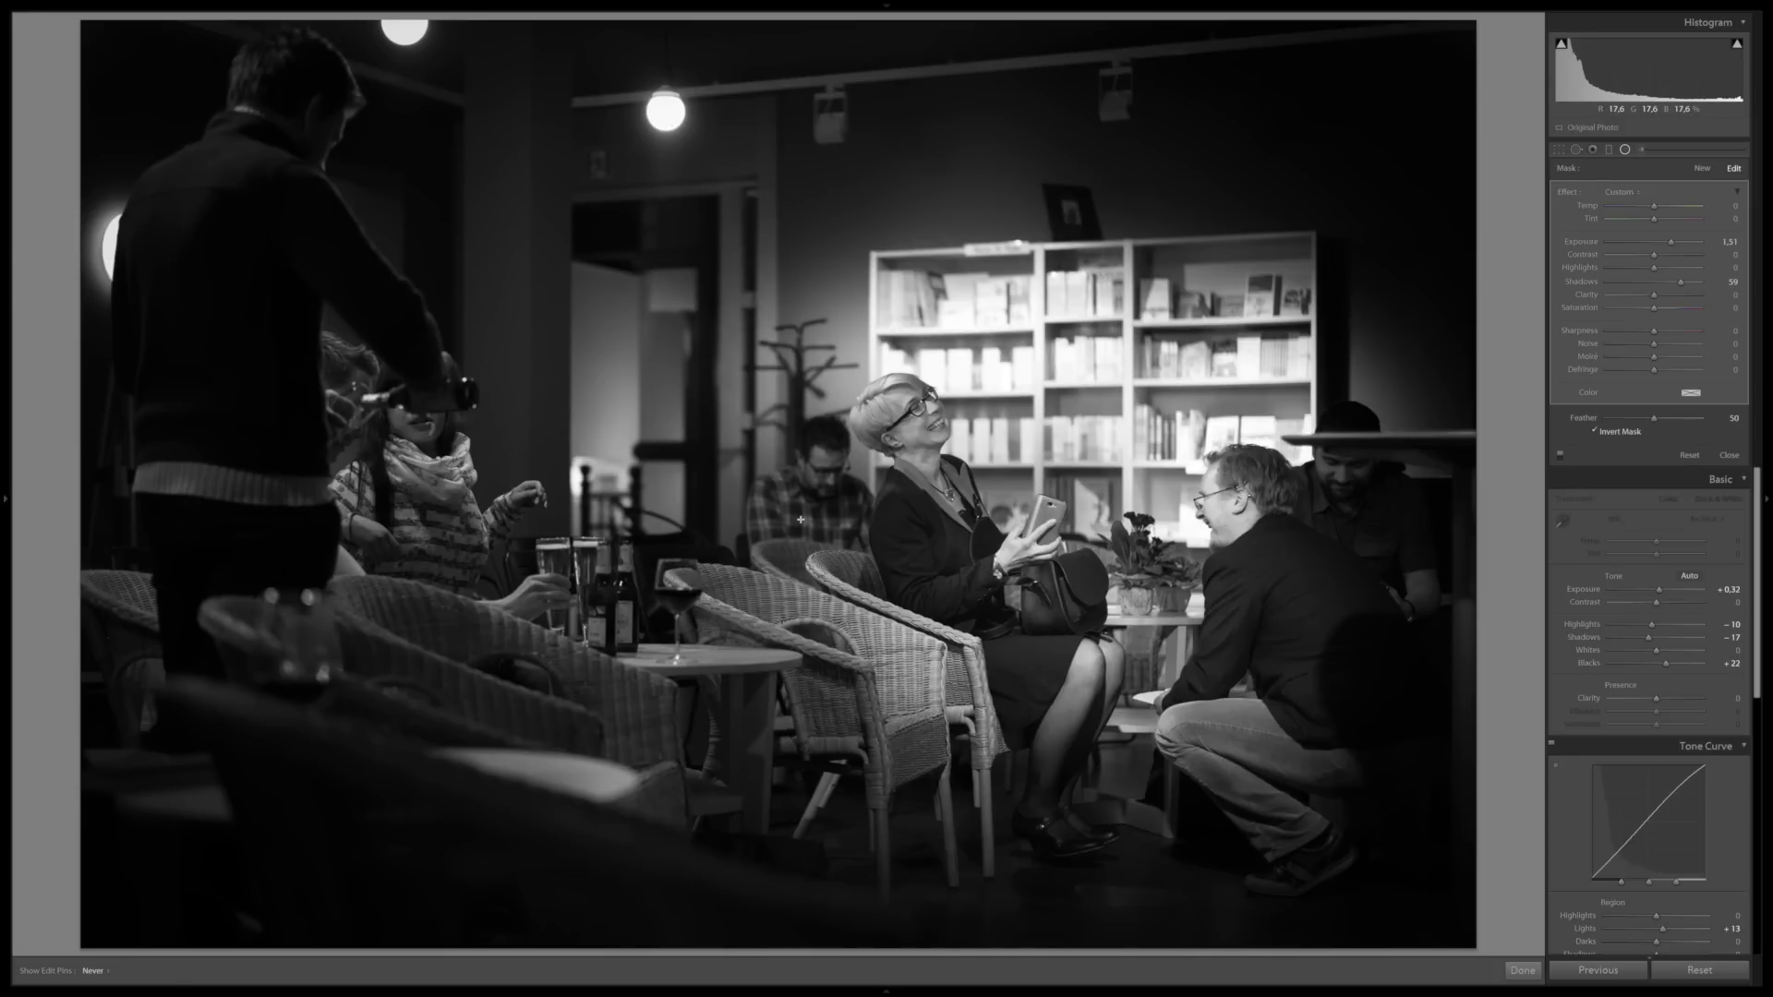
Zoom into the photo, pan across to the woman and the bookshelf, and zoom back out to the full image
key(z)
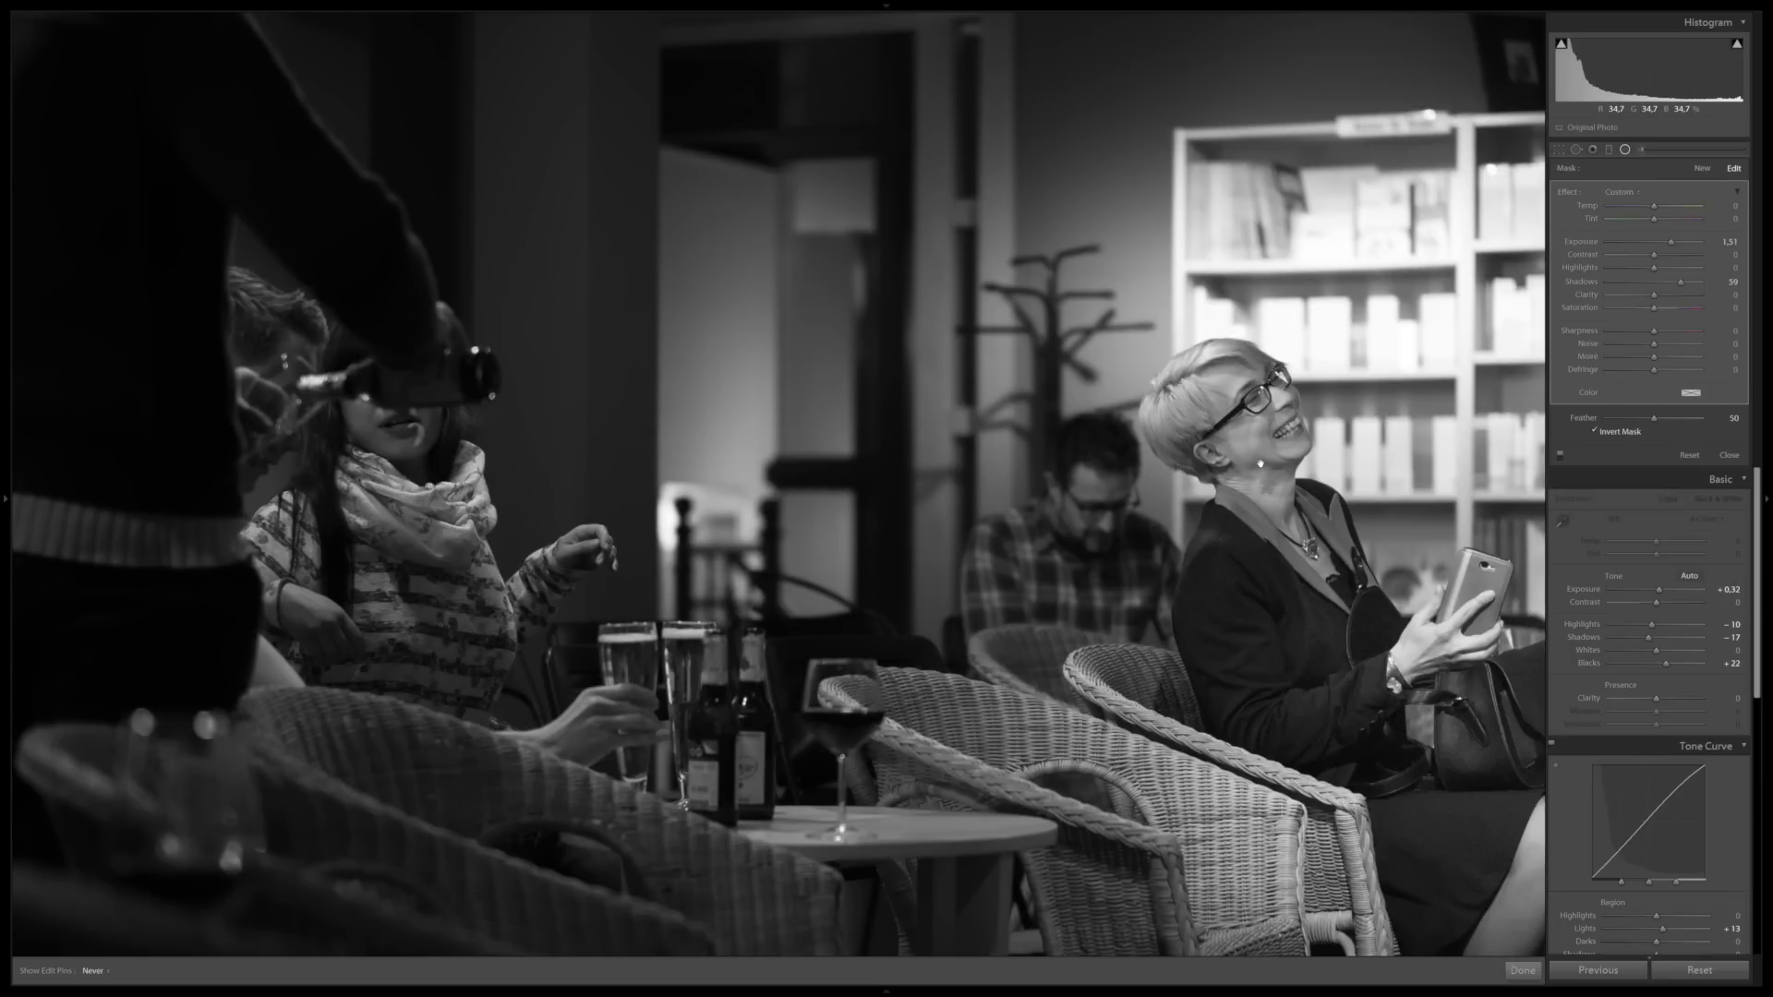
drag(1264, 447, 578, 461)
drag(1085, 463, 884, 507)
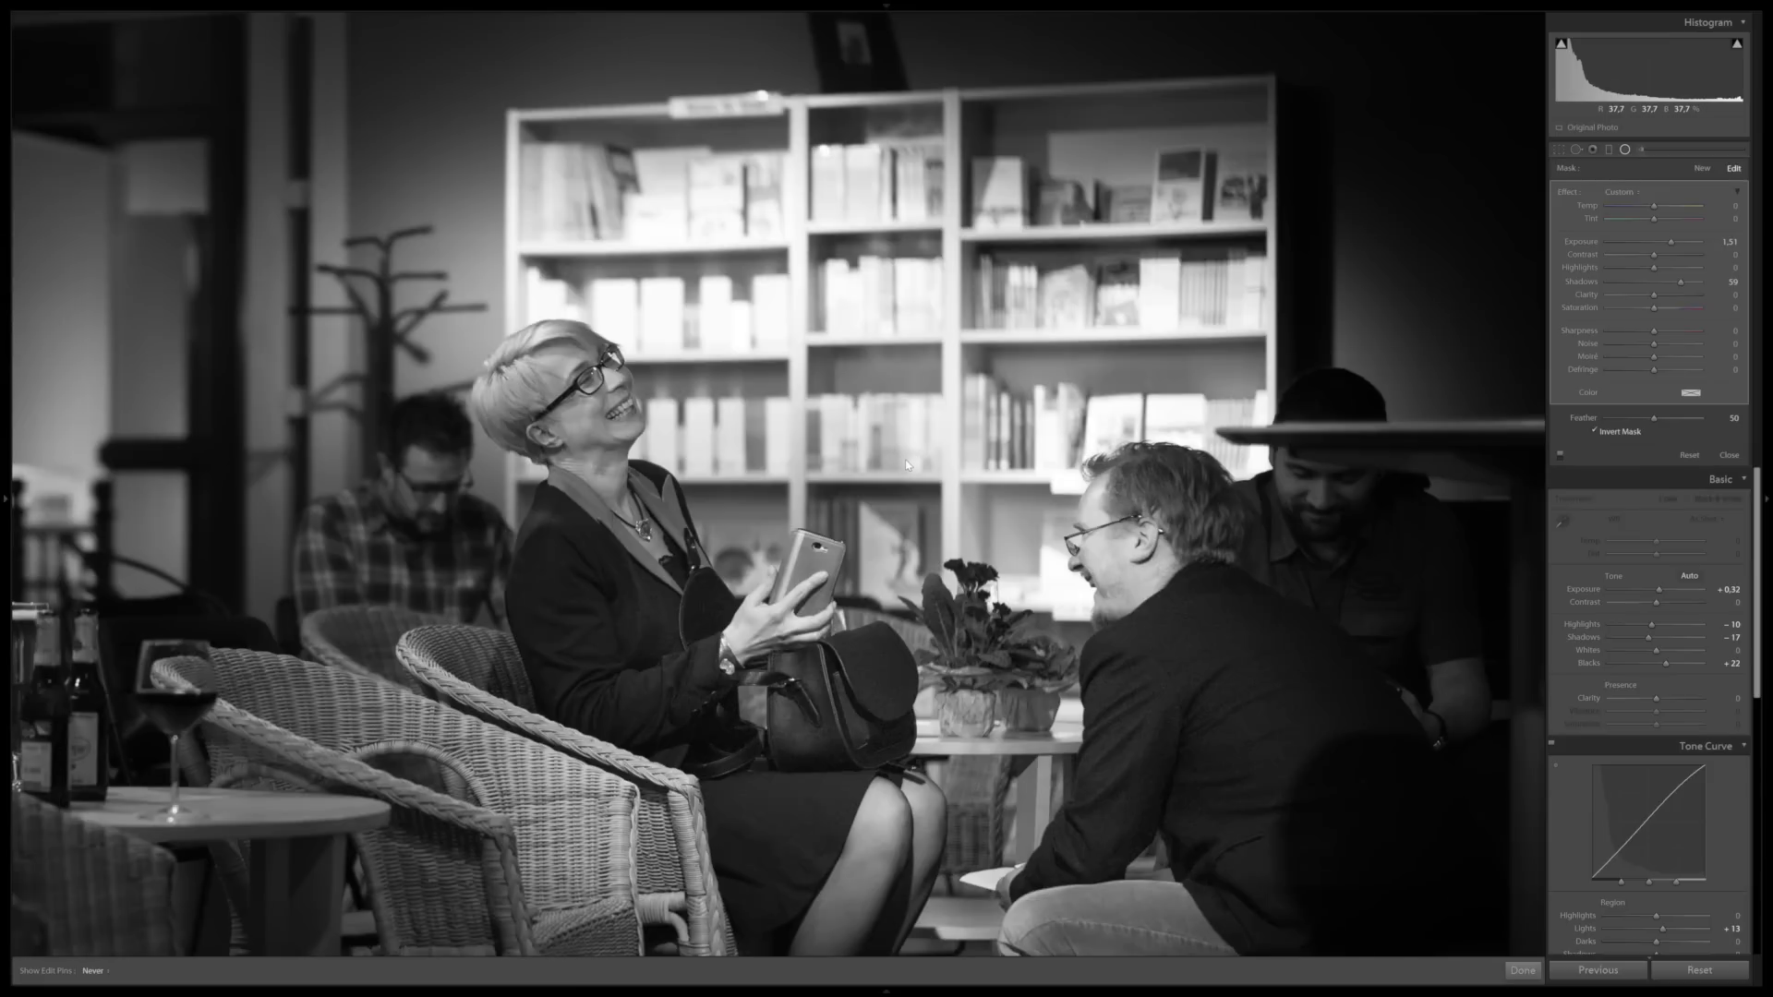
key(z)
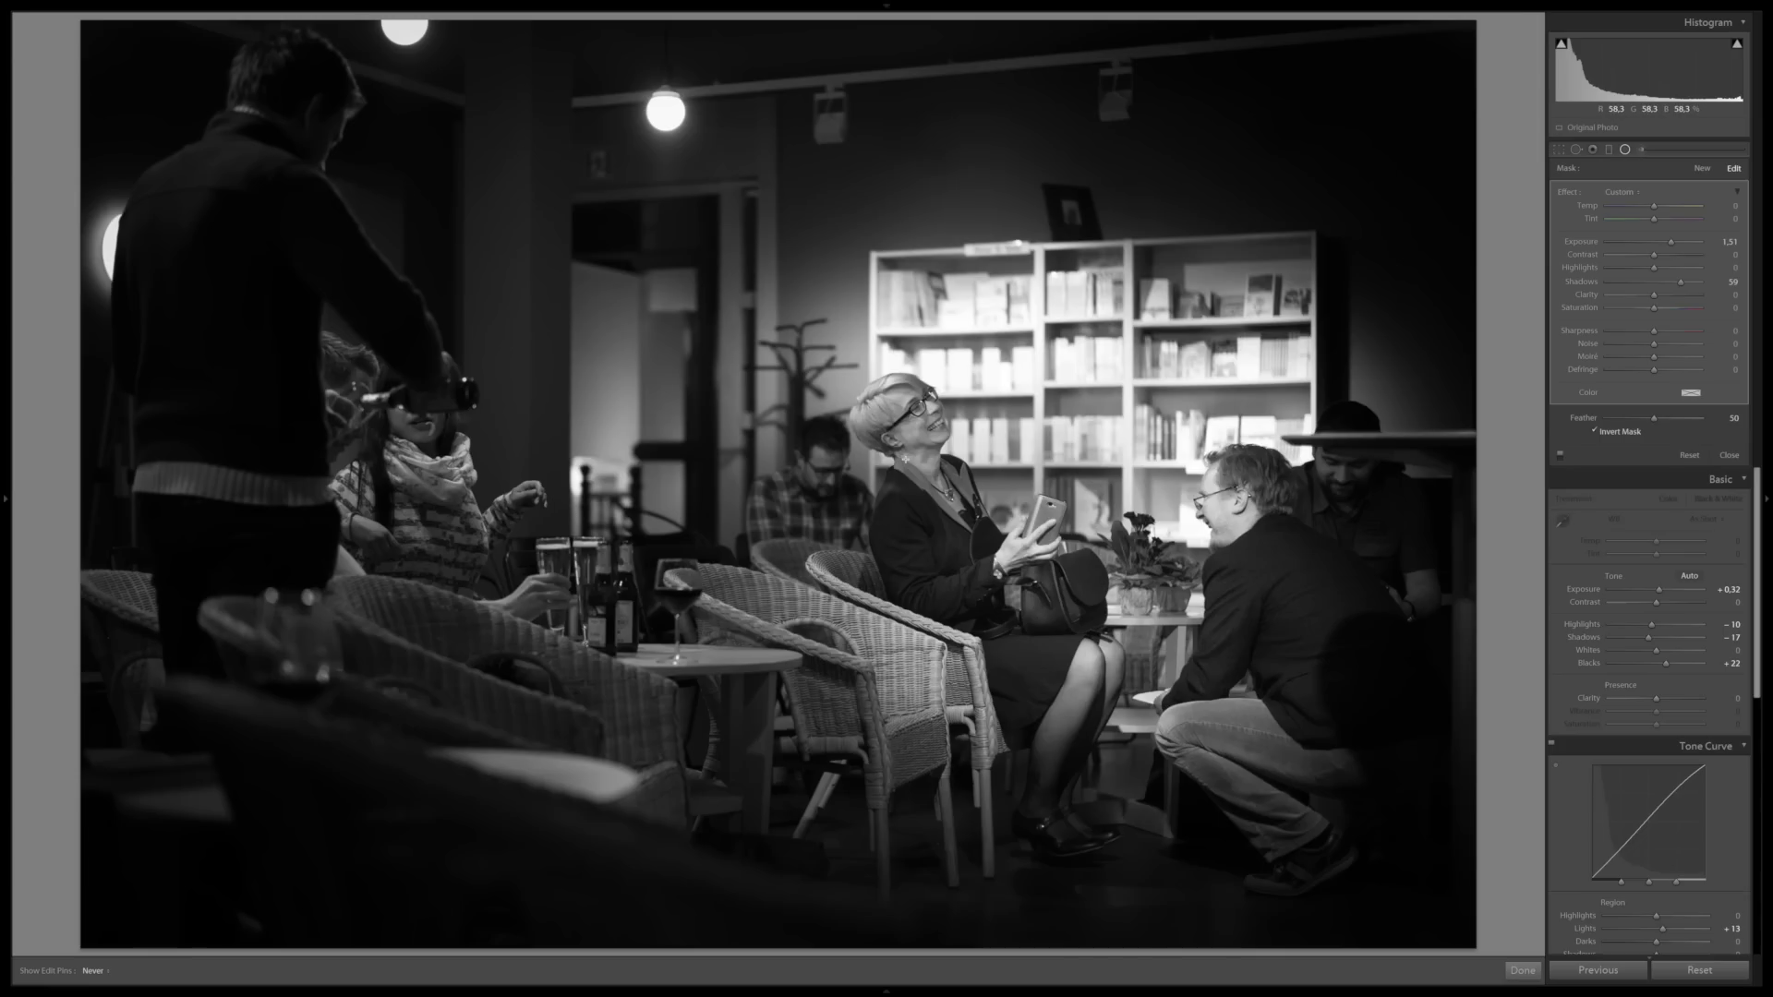